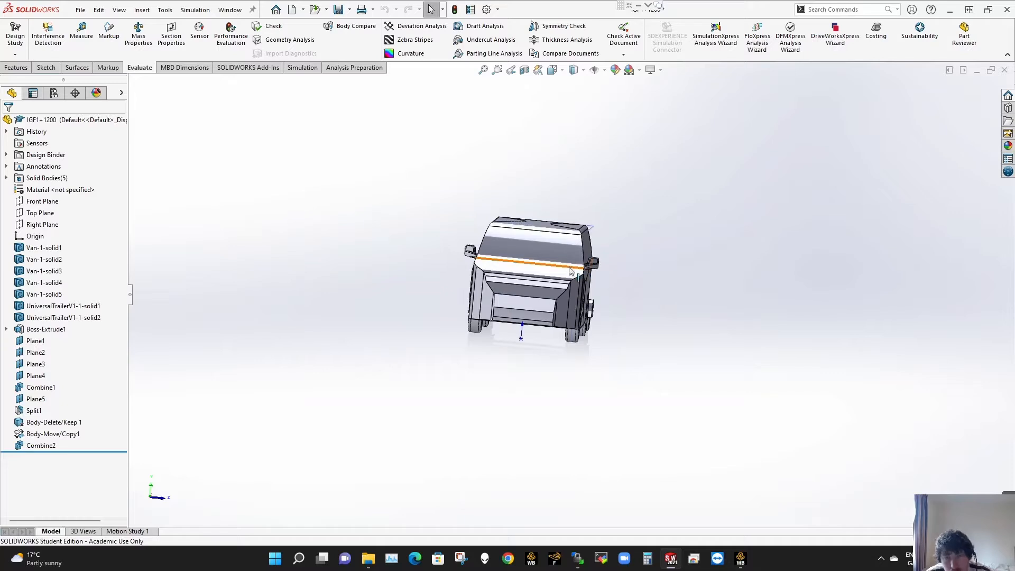
Step: Start a new sketch on the Right Plane of the van and trailer part
middle_drag(567, 262, 555, 317)
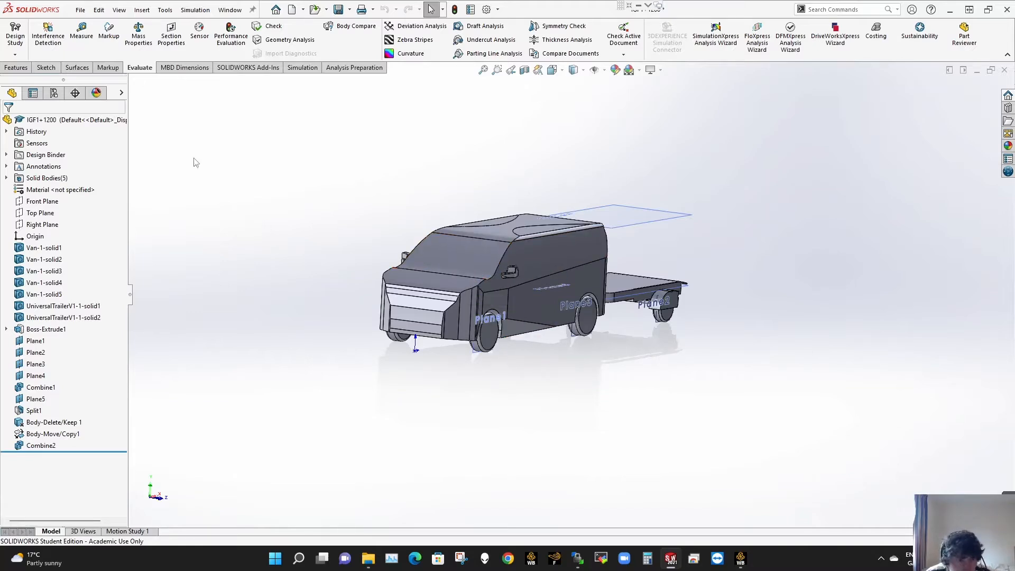
click(47, 69)
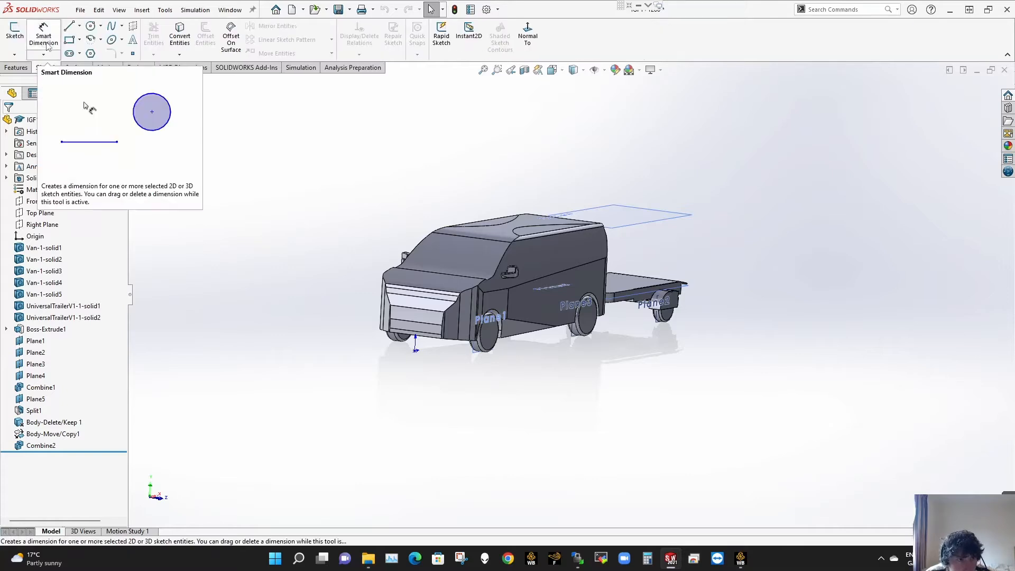
click(15, 32)
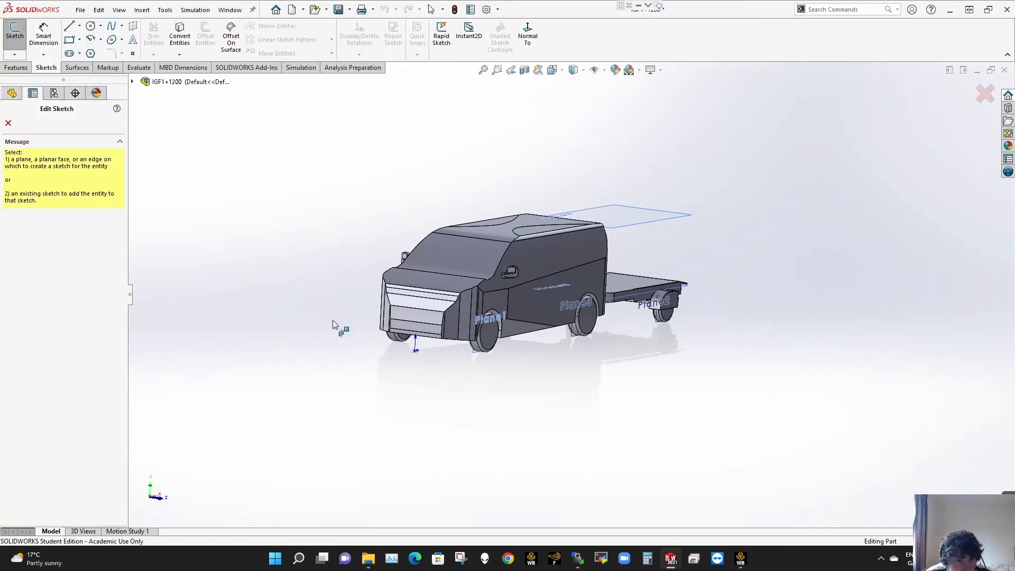
click(133, 82)
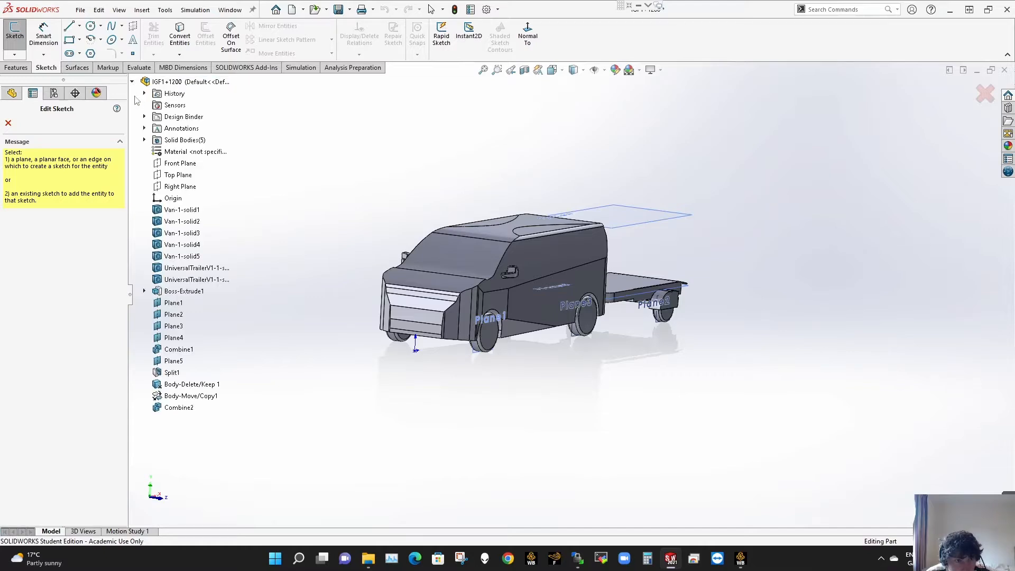
click(179, 186)
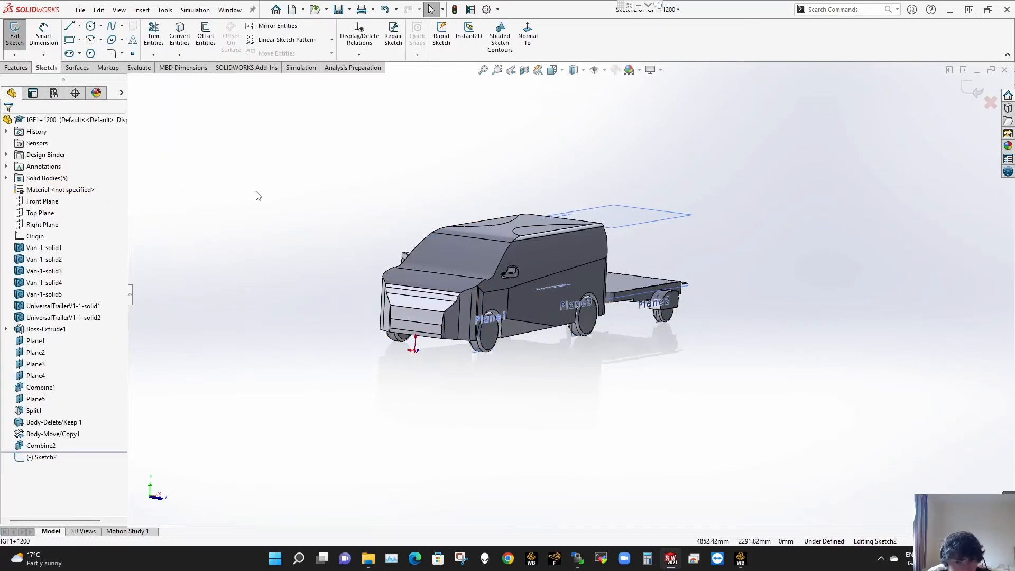
Step: Project the external silhouette of the combined van and trailer body and both front wheels into the sketch with Silhouette Entities
click(168, 10)
mouse_move(219, 319)
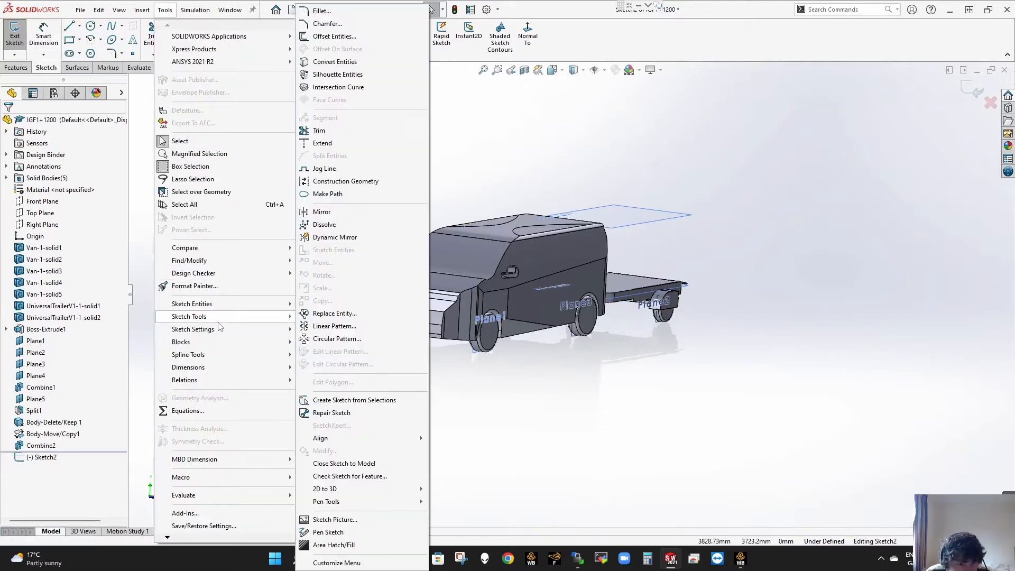
click(337, 74)
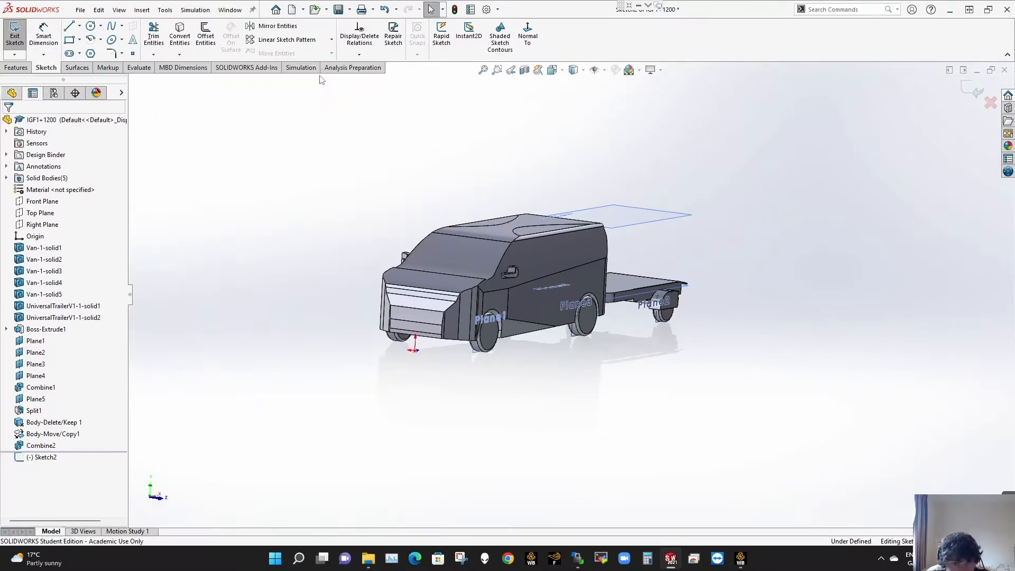
click(474, 287)
click(484, 333)
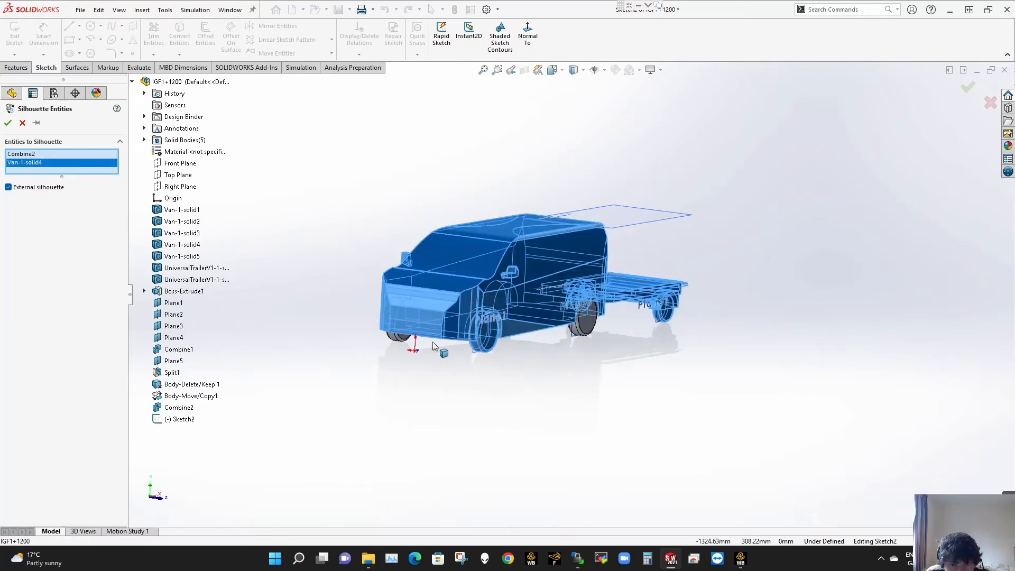
click(397, 341)
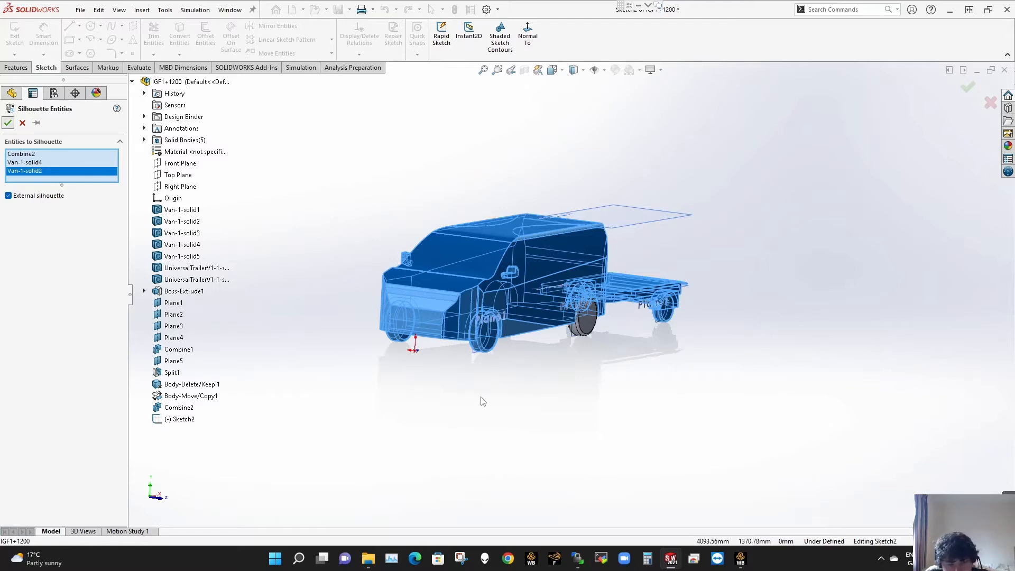
key(Return)
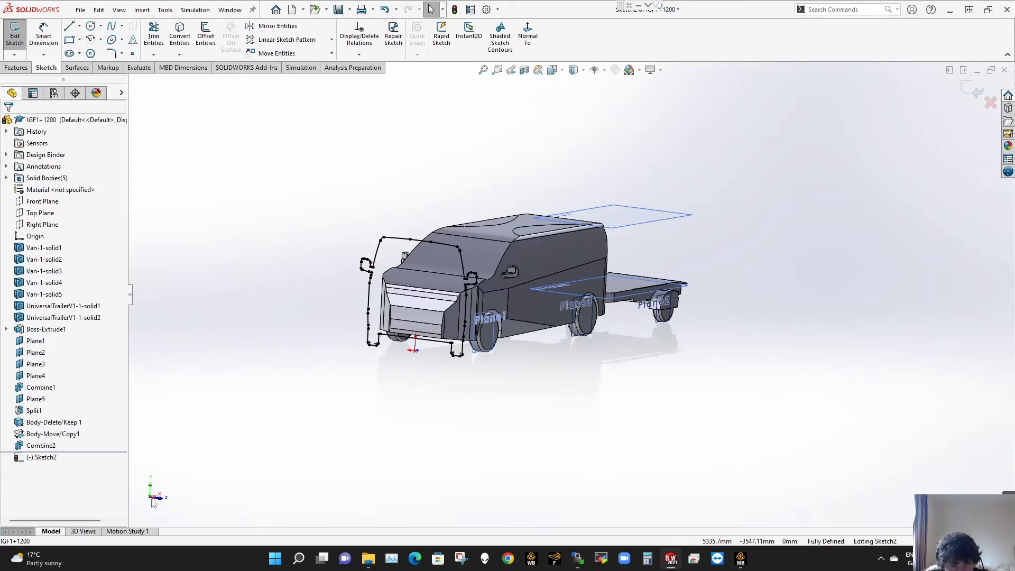
Step: Extrude the silhouette profile as a blind boss 10 mm deep
click(17, 68)
click(24, 46)
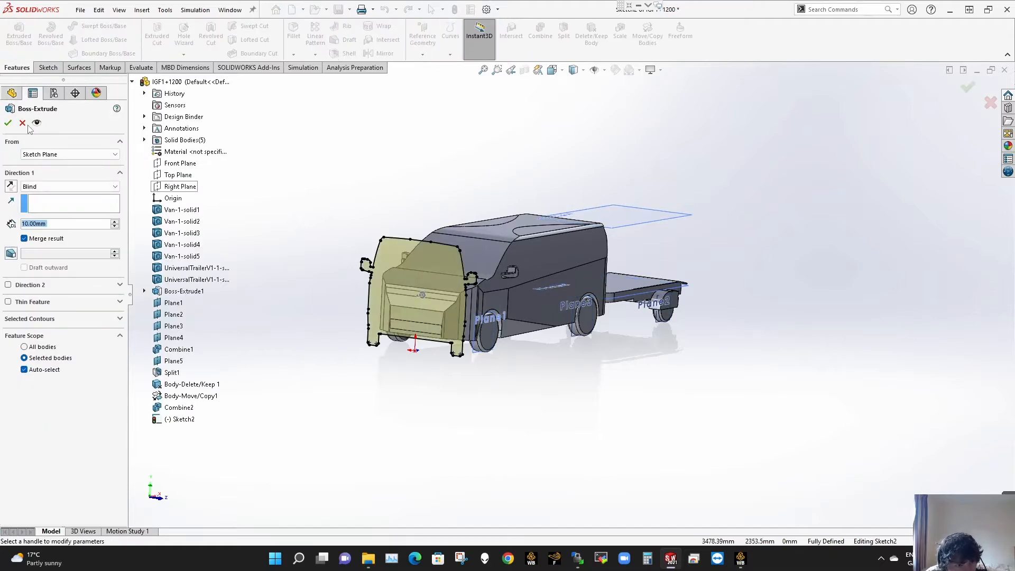
click(8, 123)
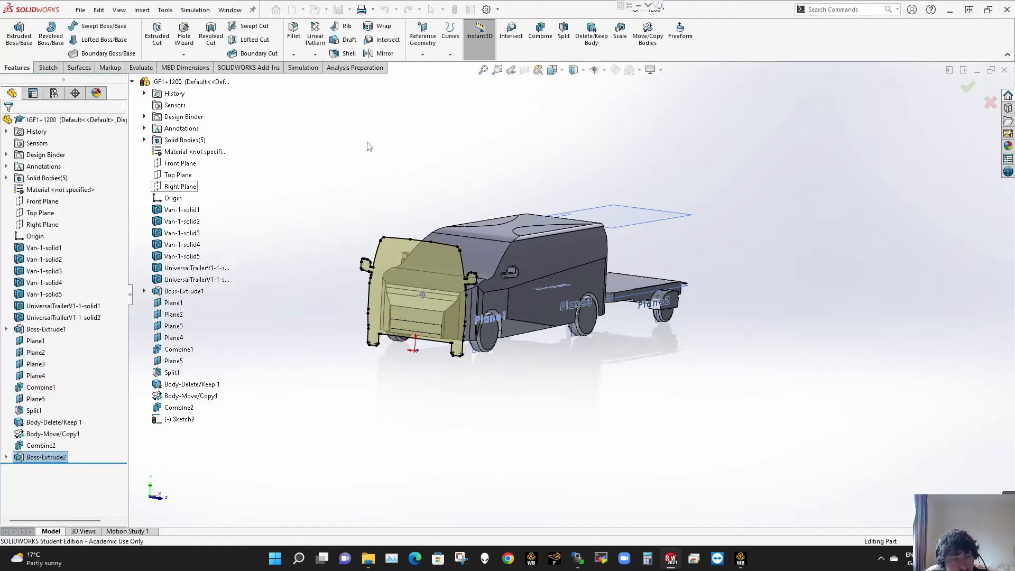
Step: Measure the area of the extruded silhouette's front face
click(141, 67)
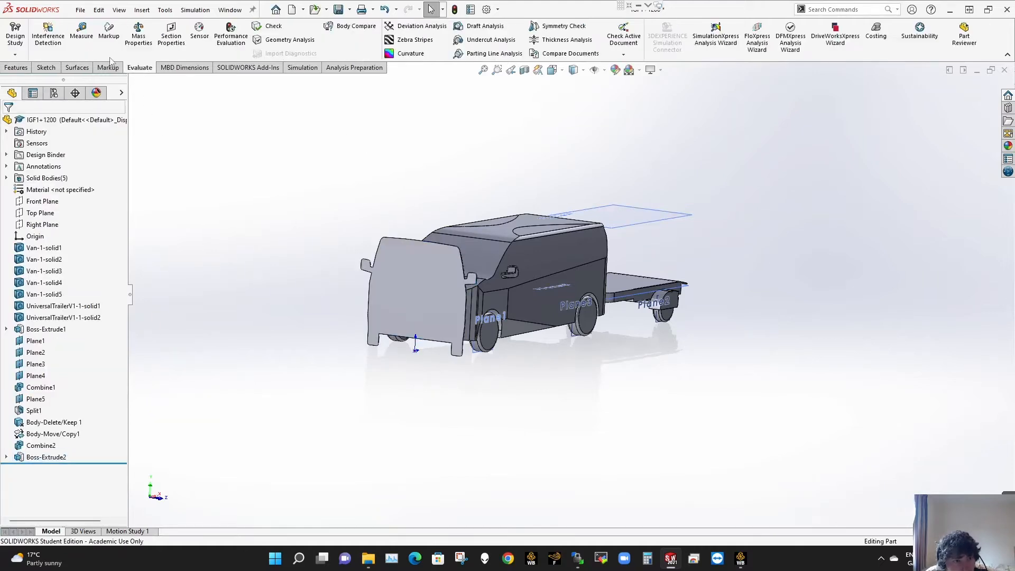
click(81, 33)
drag(460, 170, 257, 164)
click(410, 320)
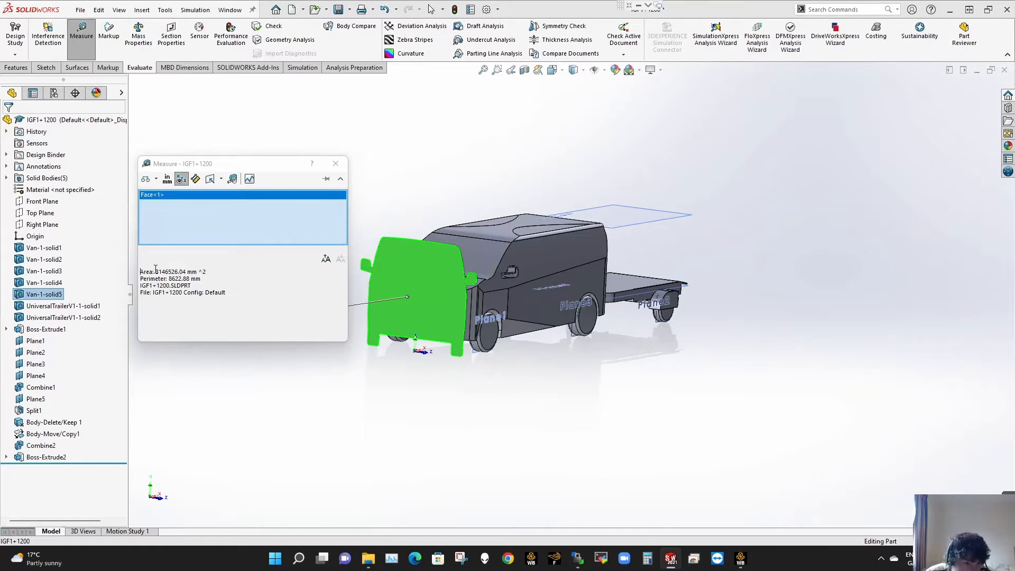
drag(156, 271, 163, 272)
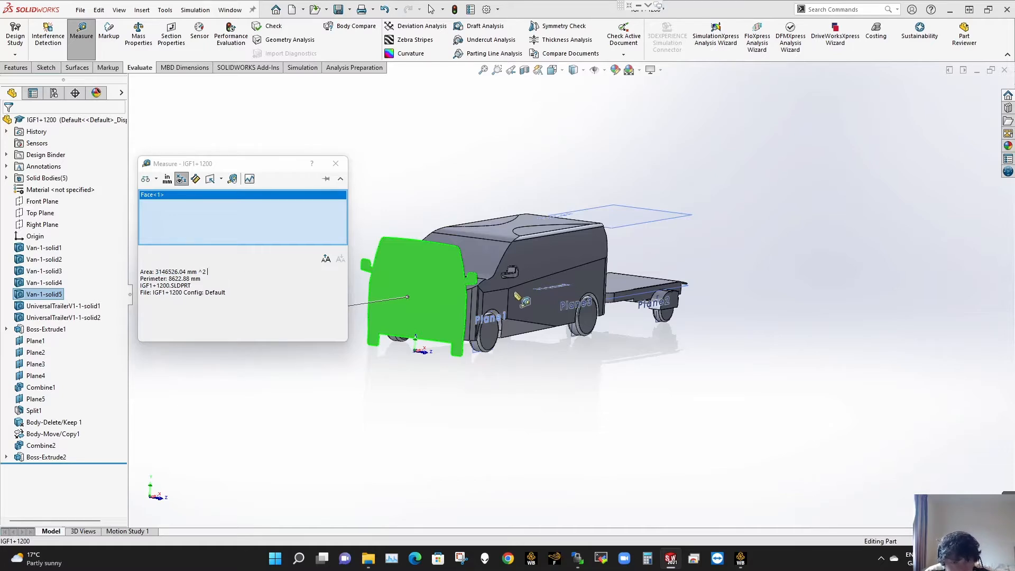
click(335, 164)
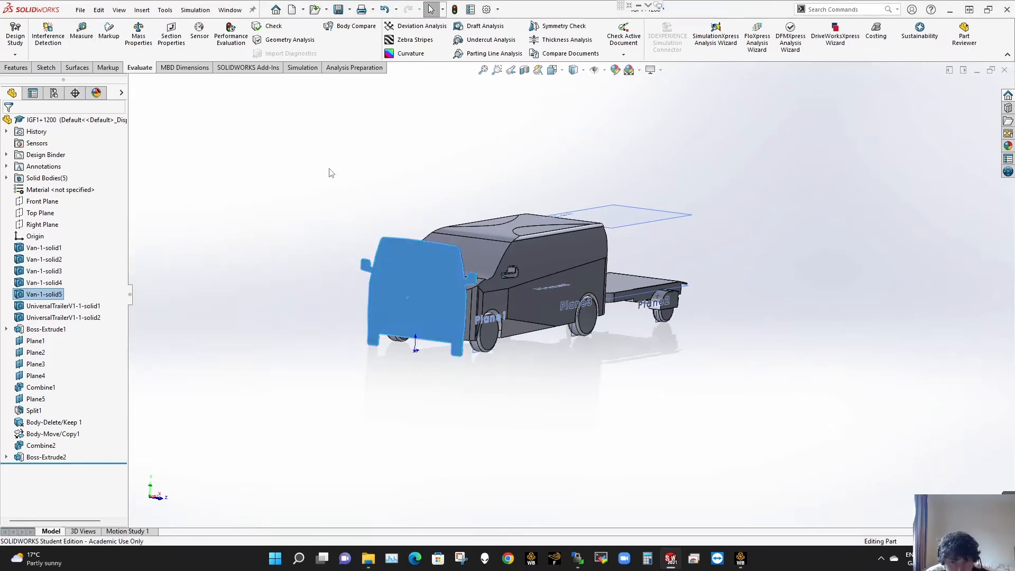
Step: Close the part without saving the silhouette extrusion
click(1004, 70)
click(456, 295)
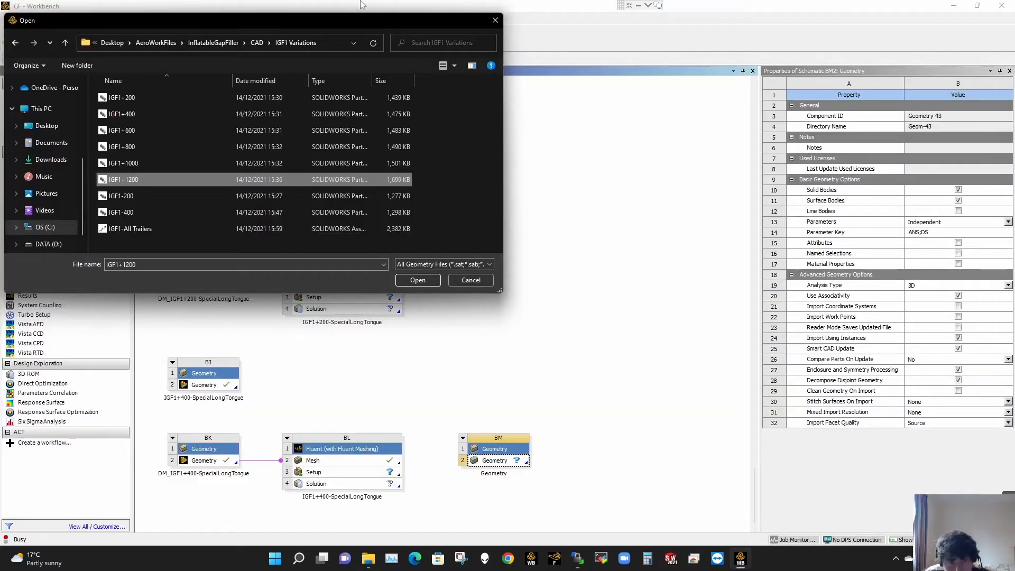
Step: In Workbench, load the IGF1+1200 part into the empty Geometry component and open it in SpaceClaim
double_click(206, 180)
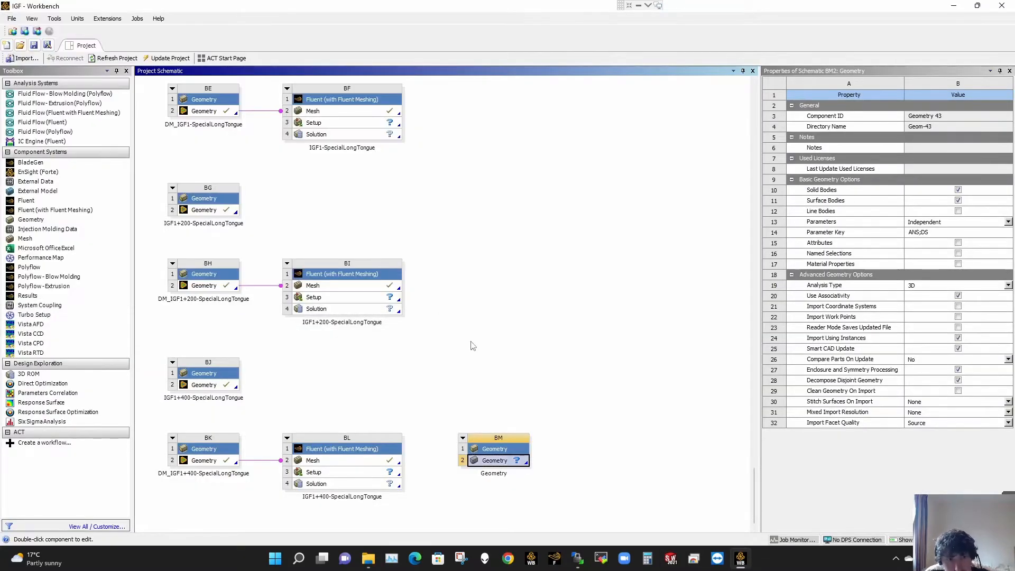
right_click(501, 461)
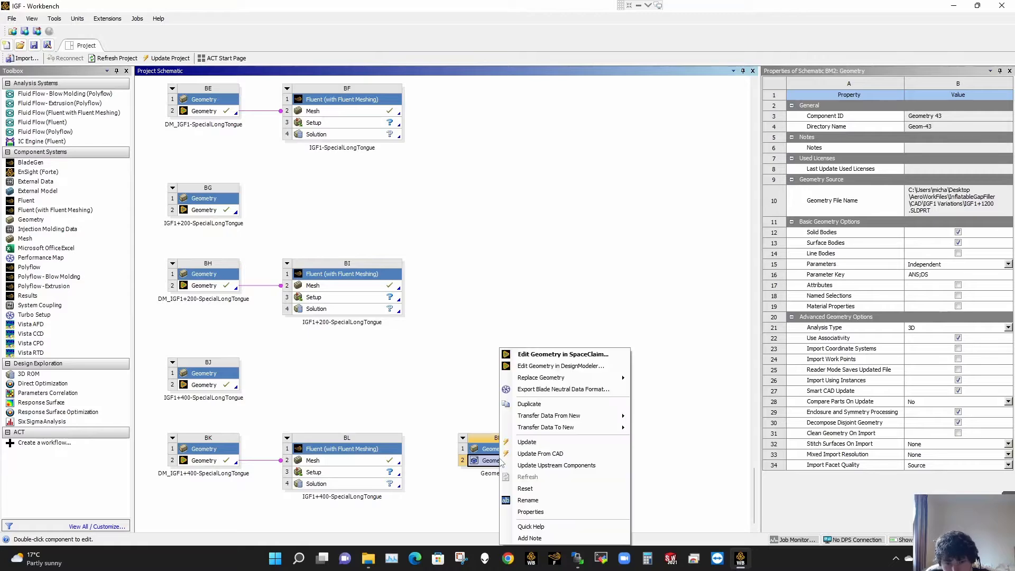
click(537, 355)
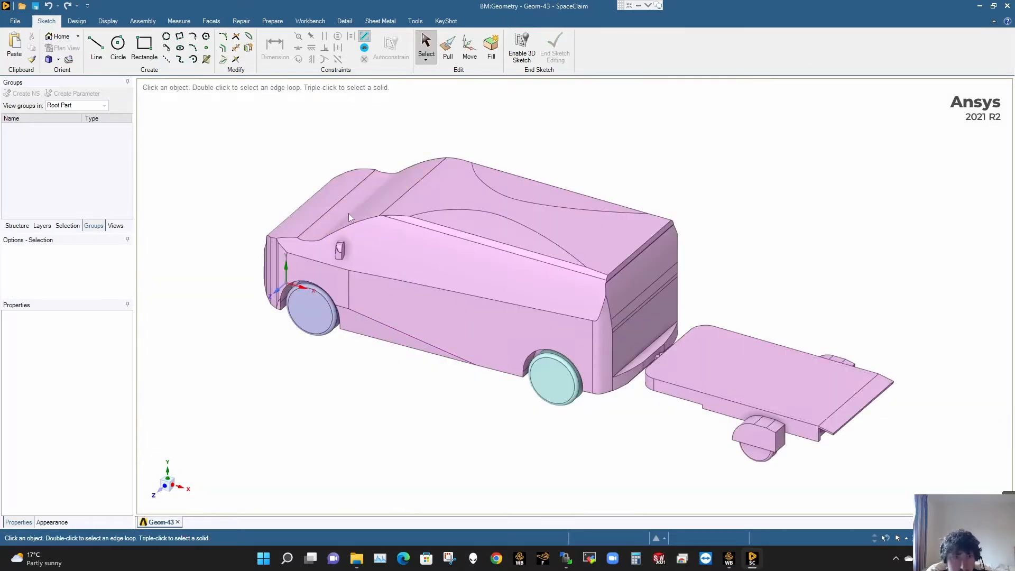
Step: Check the imported van and trailer geometry for split edges, leaving them as they are
click(245, 21)
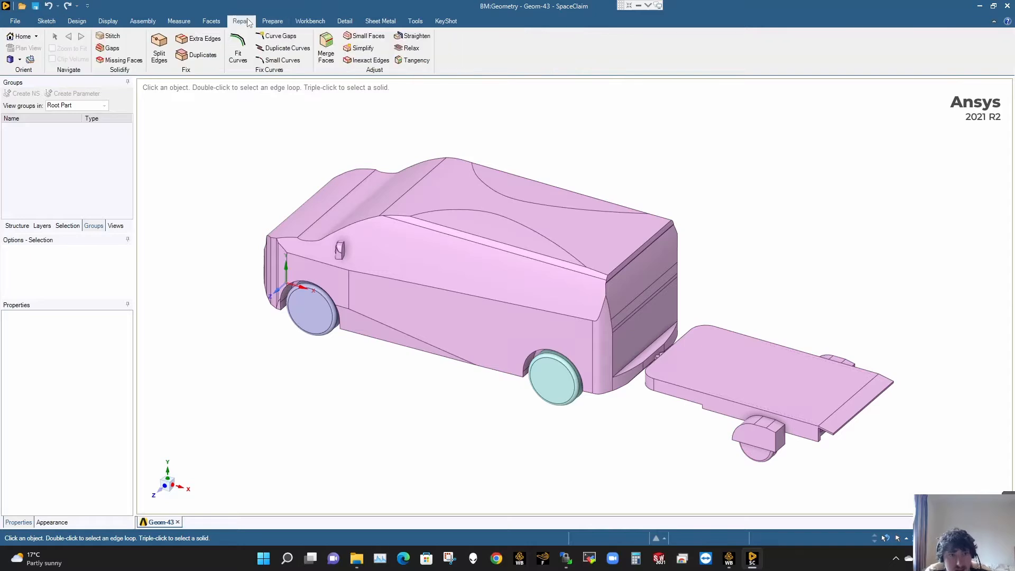
click(160, 48)
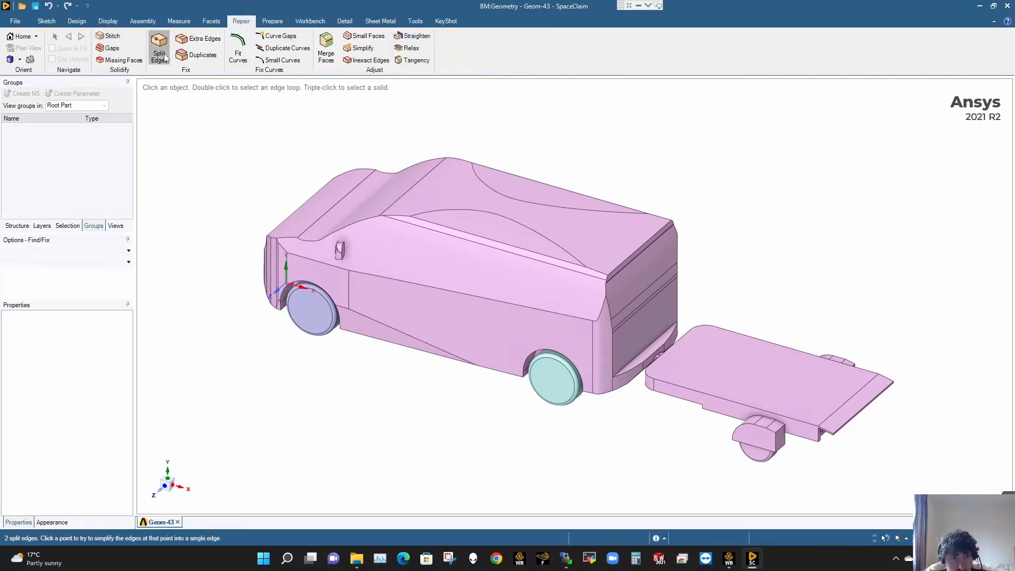
click(272, 21)
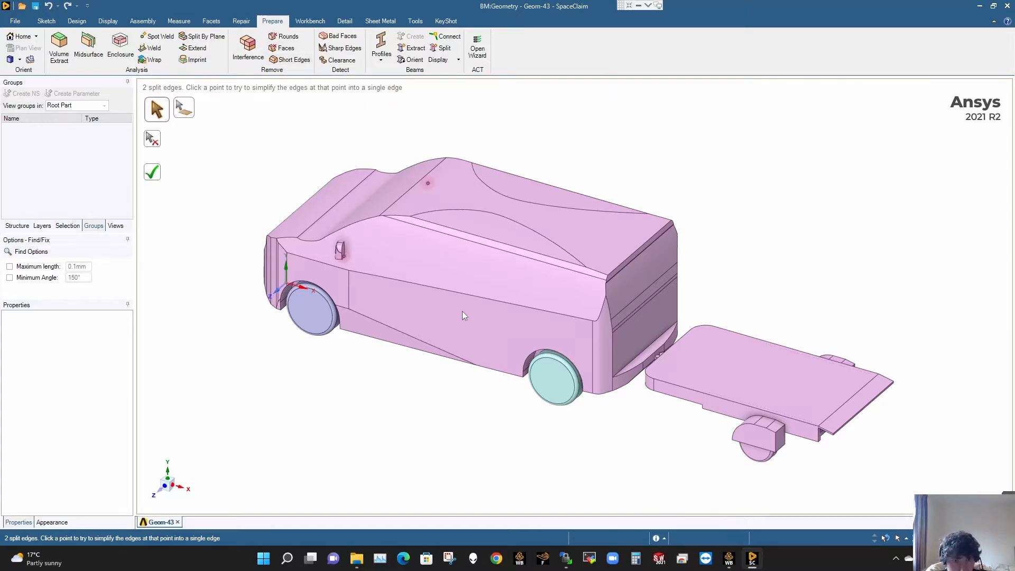
key(Escape)
click(77, 21)
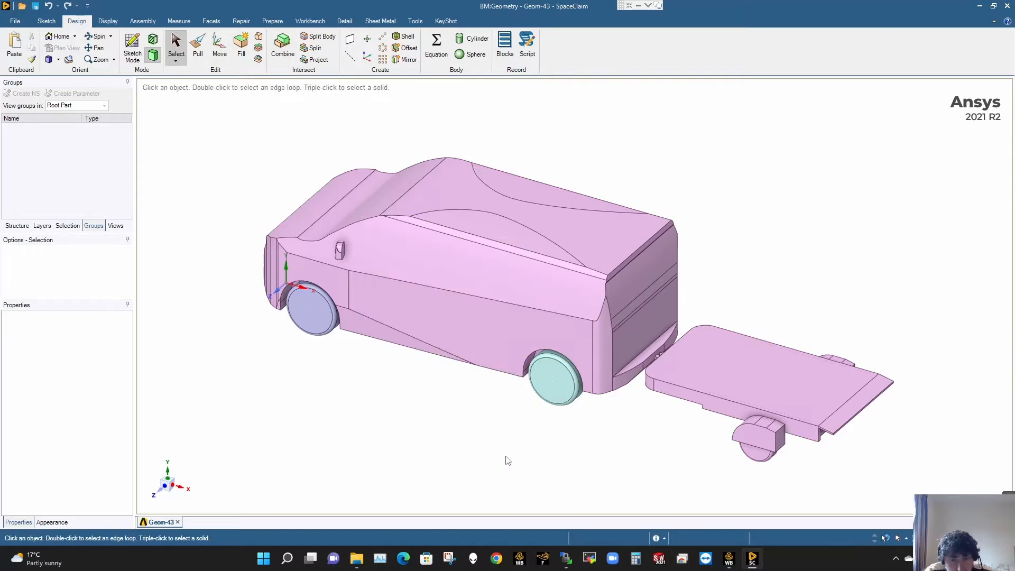
Step: Start a box Enclosure around all the van and trailer bodies
scroll(538, 363, down, 3)
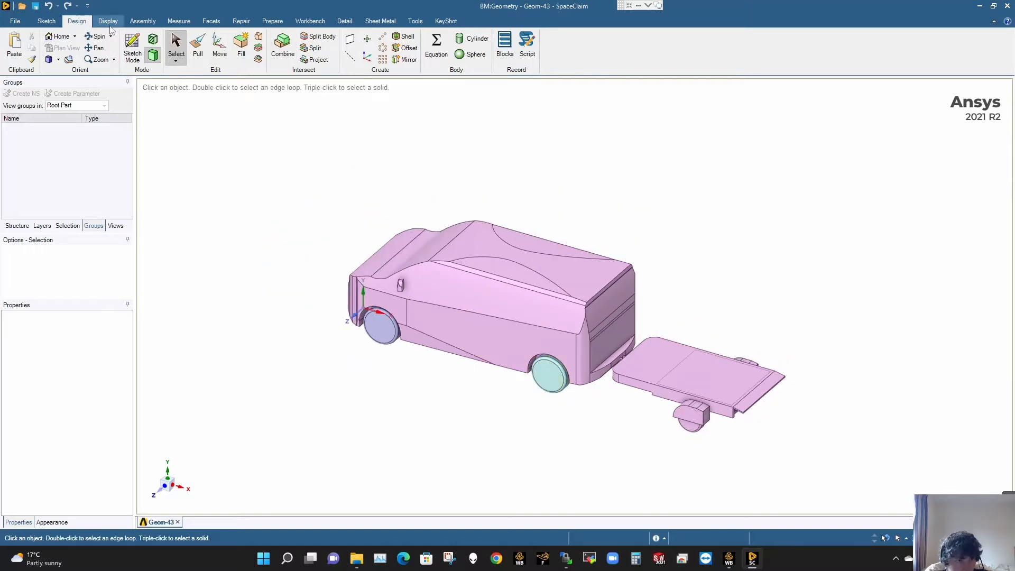
click(241, 21)
click(272, 21)
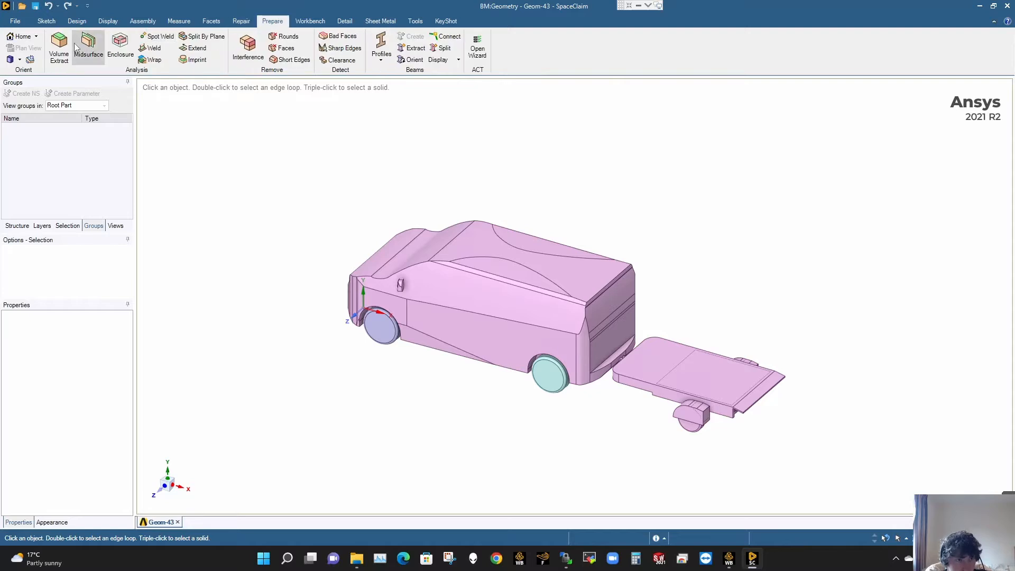
click(121, 47)
drag(283, 122, 841, 482)
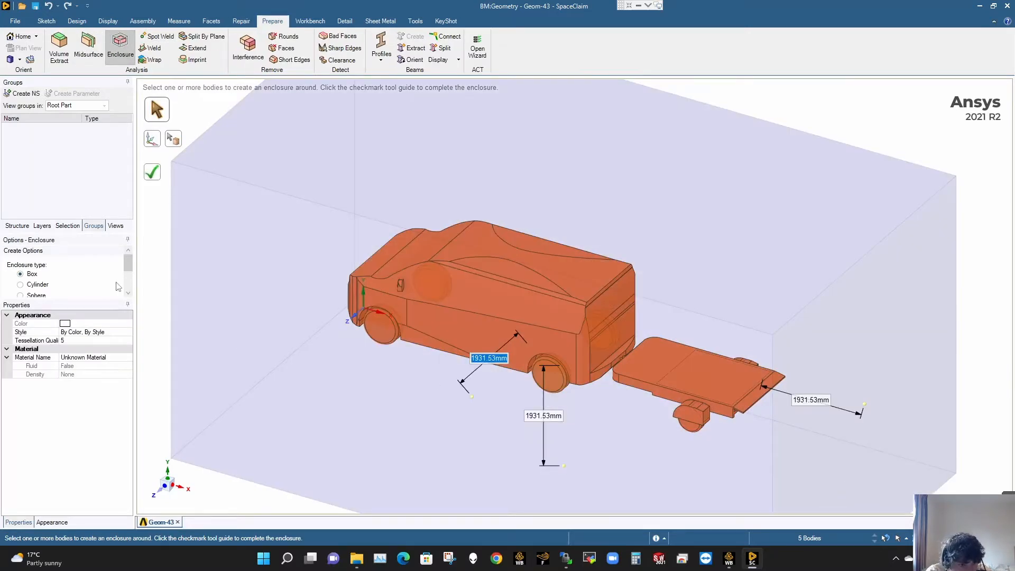
Step: Try an asymmetric enclosure with 8000 mm ahead of the van and 20000 mm behind the trailer, and restore symmetric dimensions
click(129, 293)
click(129, 293)
click(129, 293)
click(128, 293)
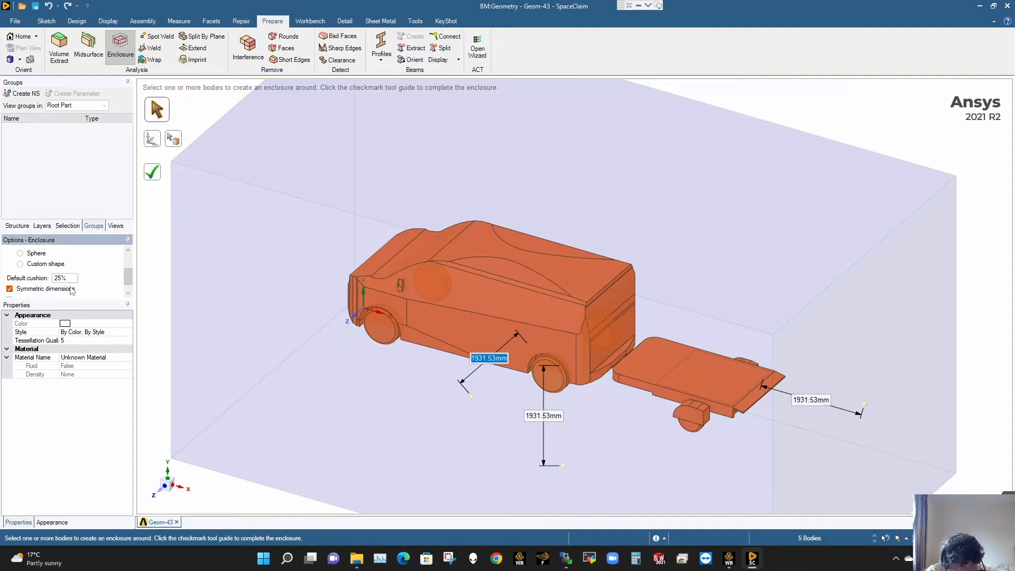
click(9, 289)
scroll(612, 381, down, 5)
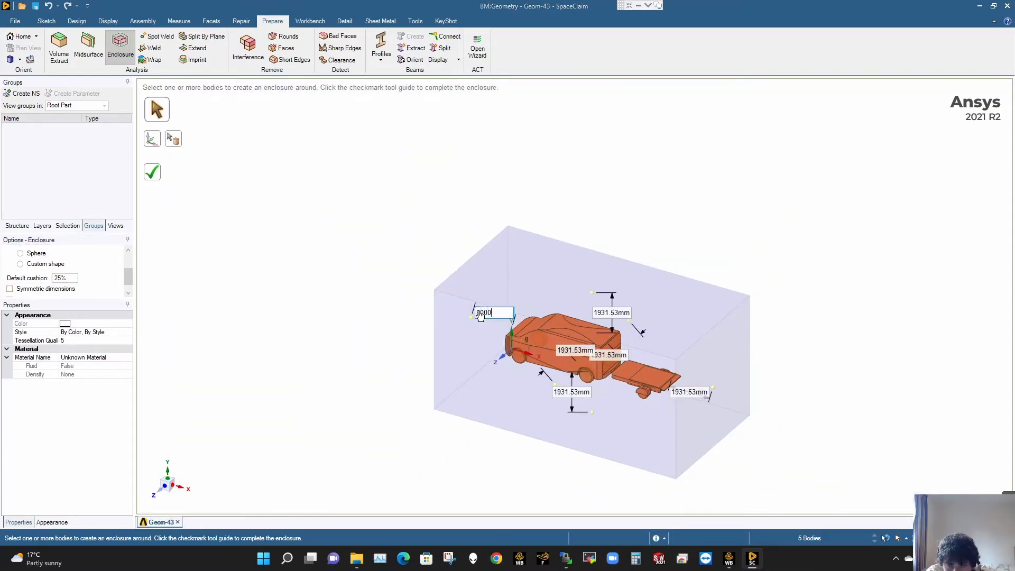
key(Return)
mouse_move(674, 394)
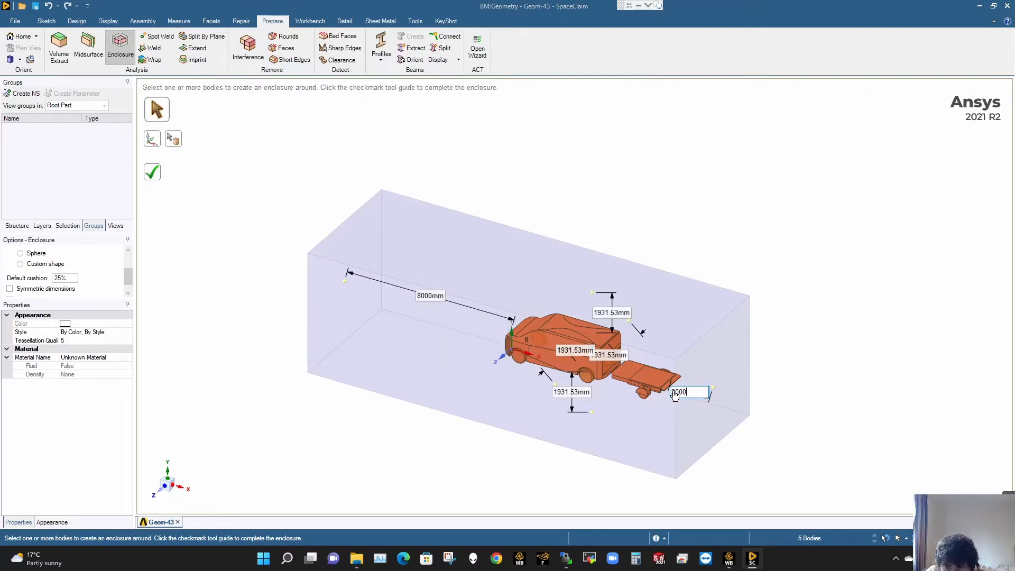
key(Tab)
shift+middle_drag(675, 405, 573, 315)
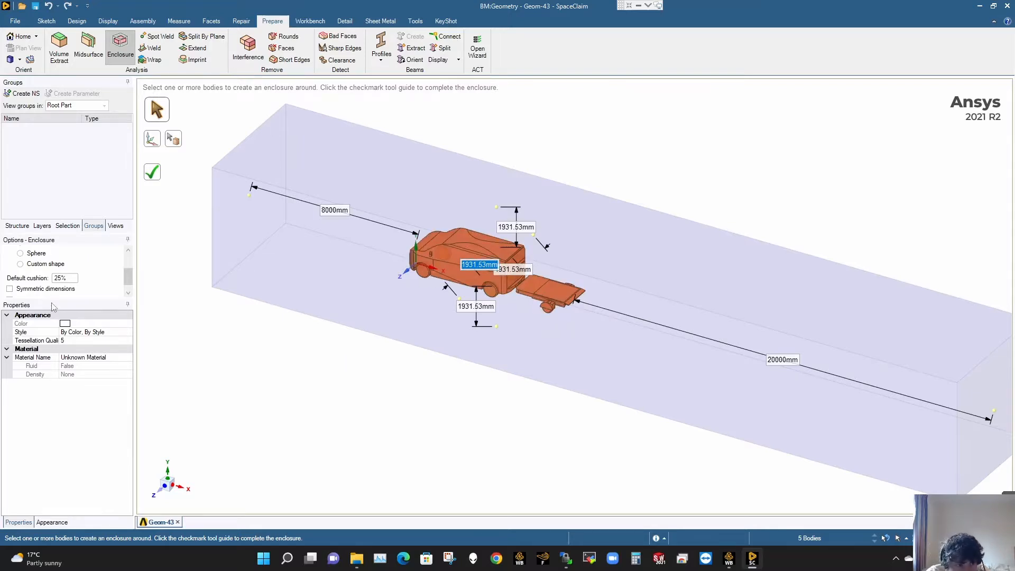
click(25, 290)
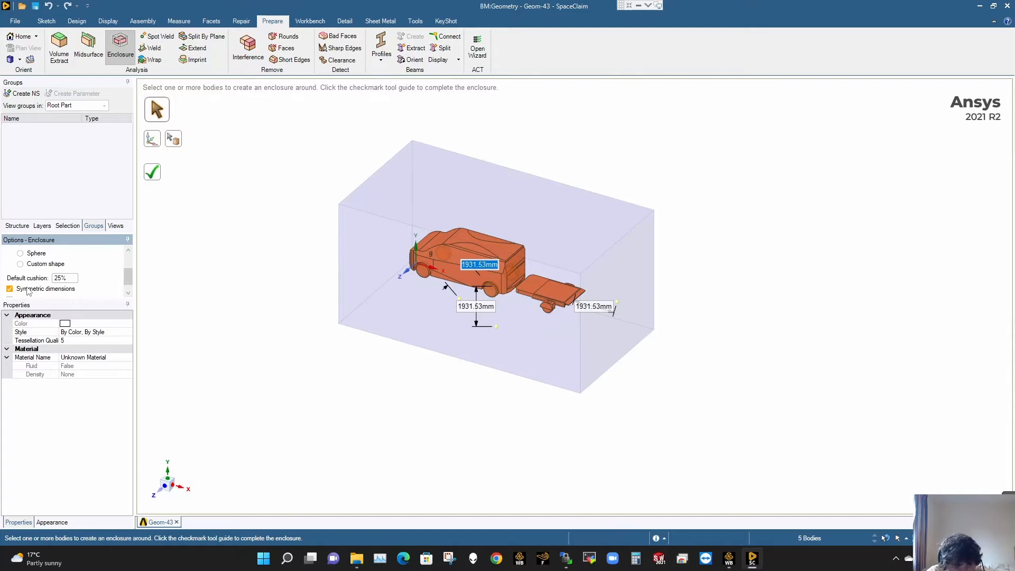
Step: Try to set the symmetric enclosure's vertical clearance below the vehicle to 0 mm
scroll(86, 286, down, 1)
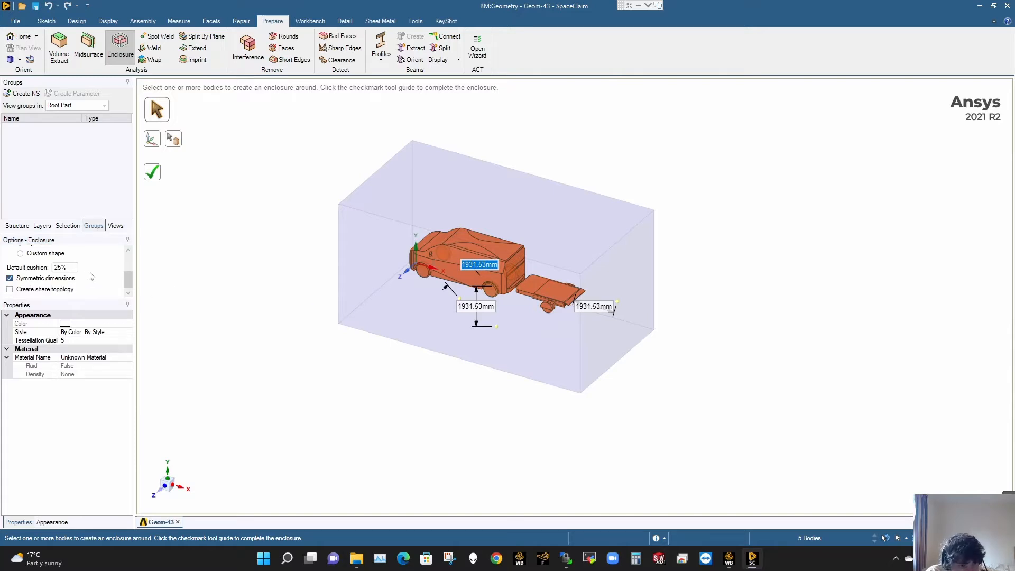
middle_drag(542, 325, 494, 324)
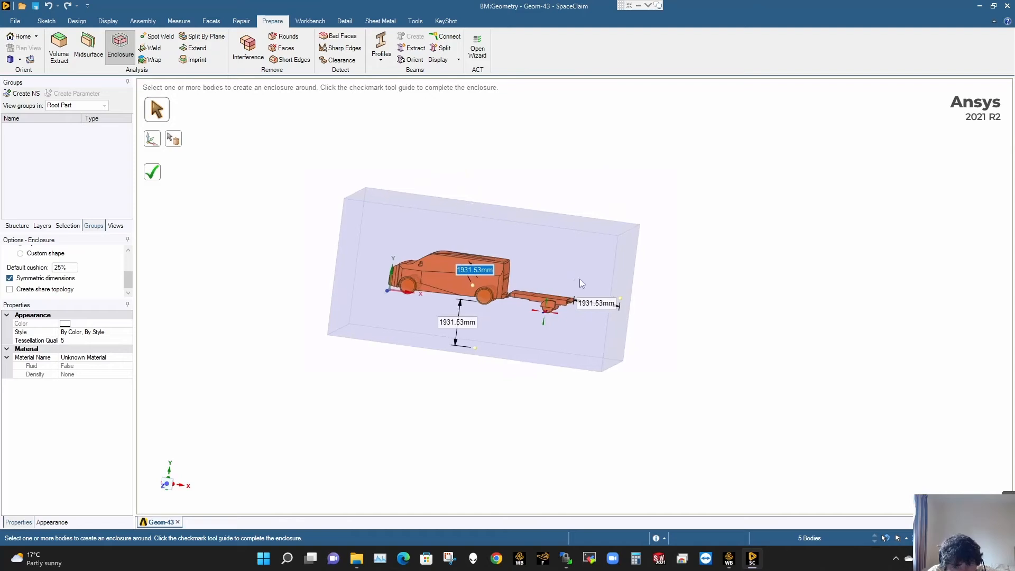
click(458, 324)
text(0)
key(Return)
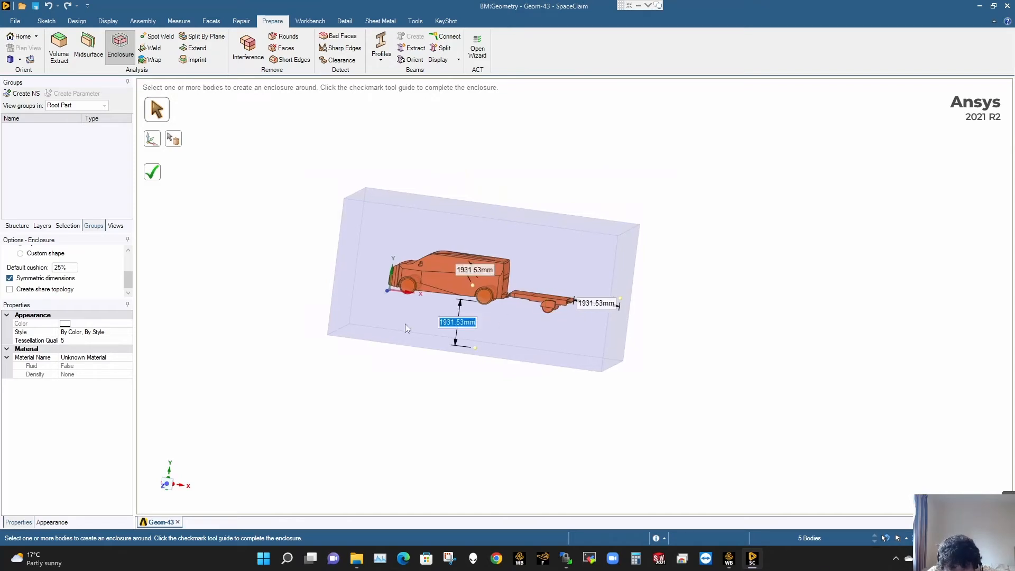
Step: Set the symmetric enclosure's vertical, side and lengthwise clearances to 500 mm and create the enclosure around the van and trailer
click(474, 271)
text(500)
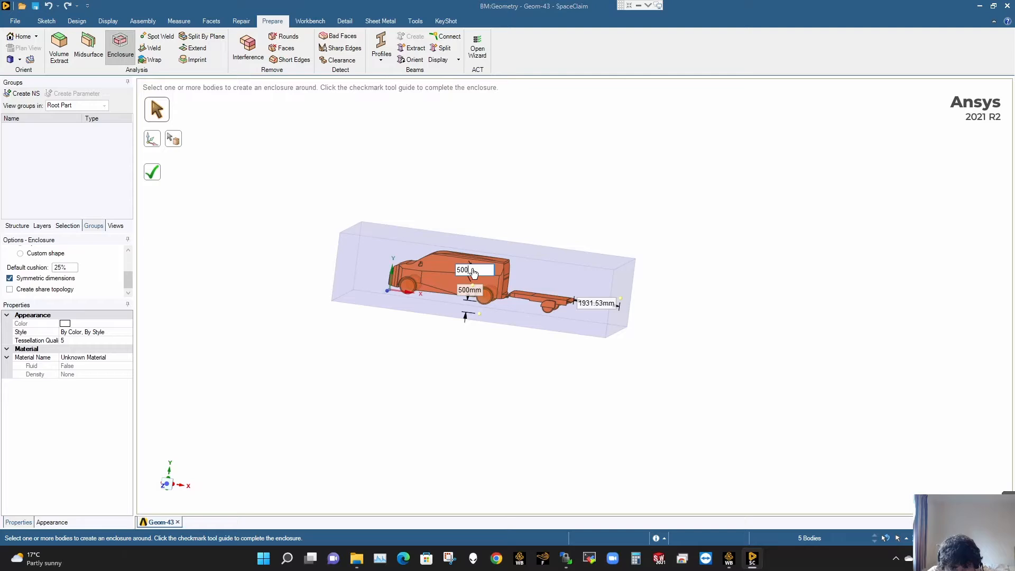
key(Return)
click(605, 306)
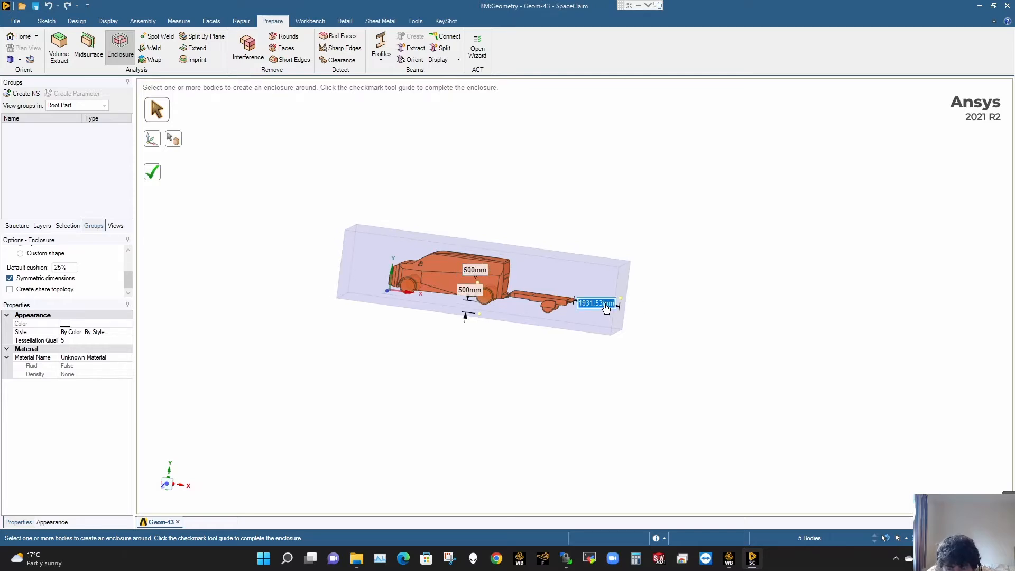
text(500)
key(Tab)
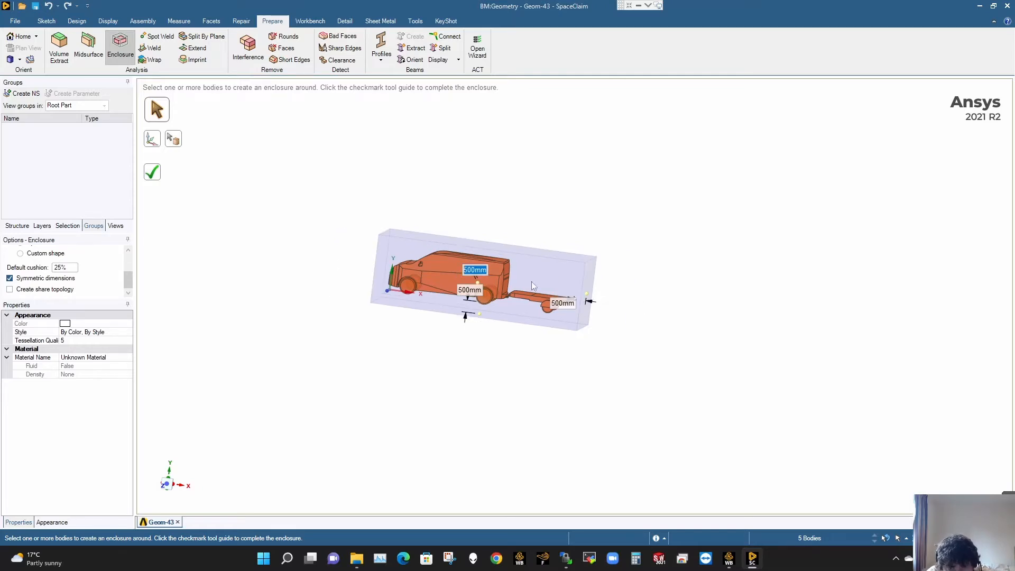
middle_drag(490, 286, 500, 290)
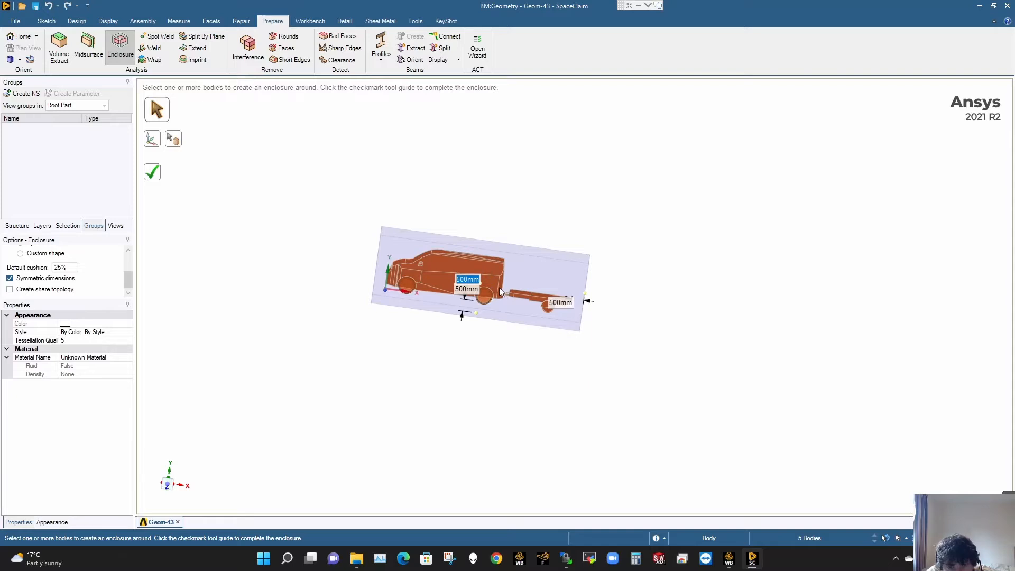
scroll(591, 314, up, 4)
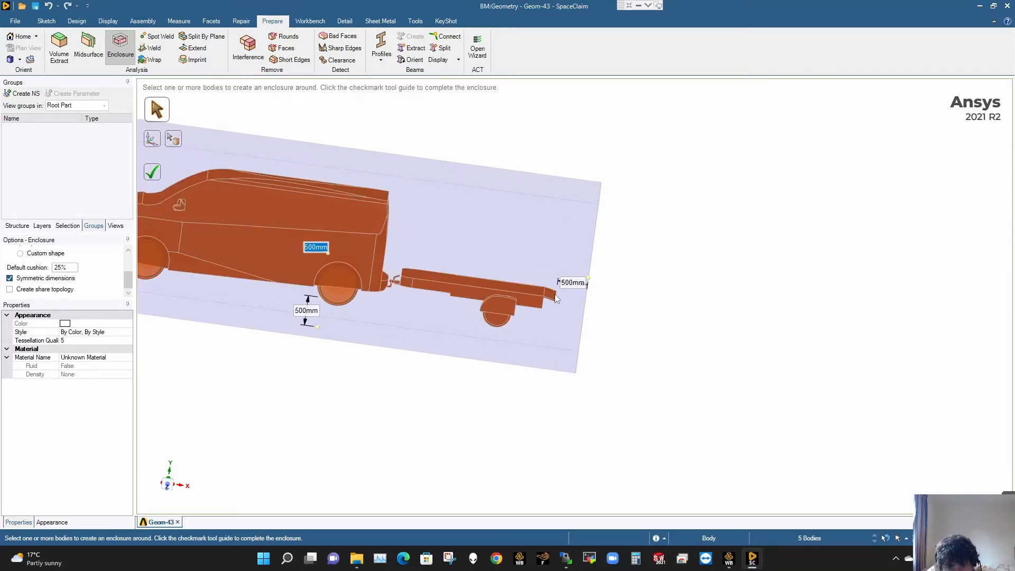
click(150, 173)
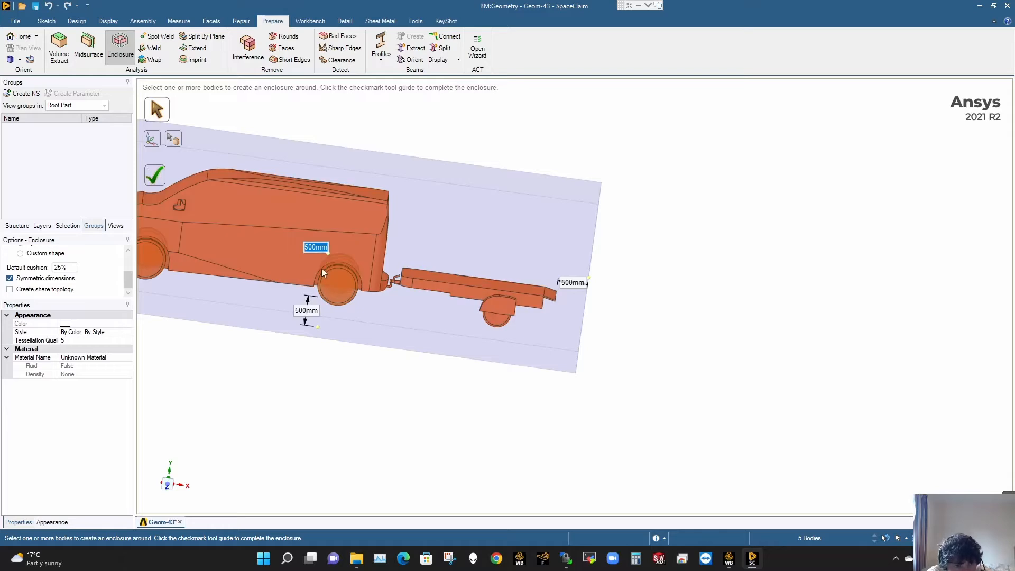
Step: Measure the length, width and height edges of the enclosure box around the van and trailer
scroll(347, 284, down, 3)
ctrl+middle_drag(347, 284, 456, 309)
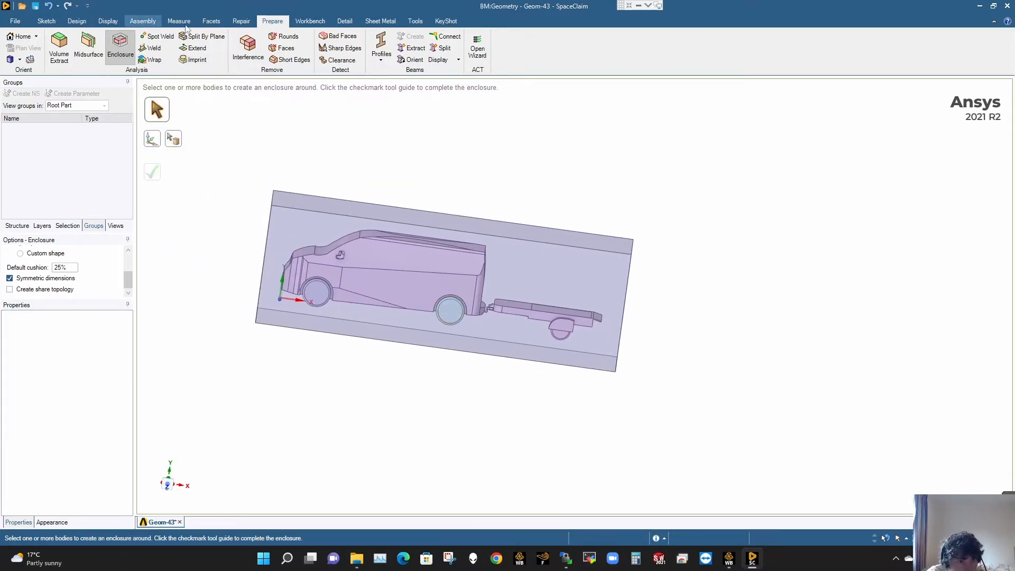
click(179, 21)
click(61, 48)
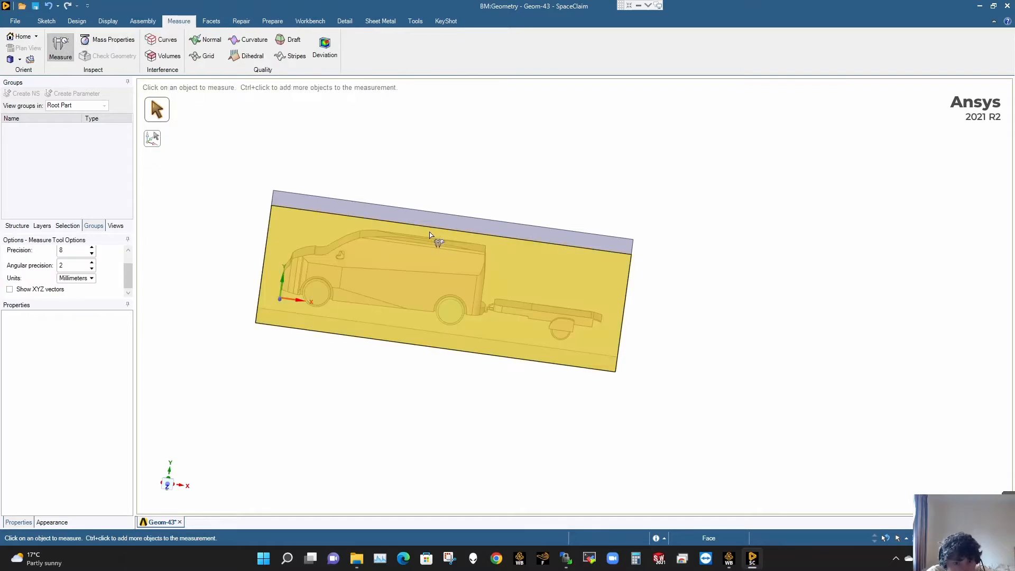
click(430, 227)
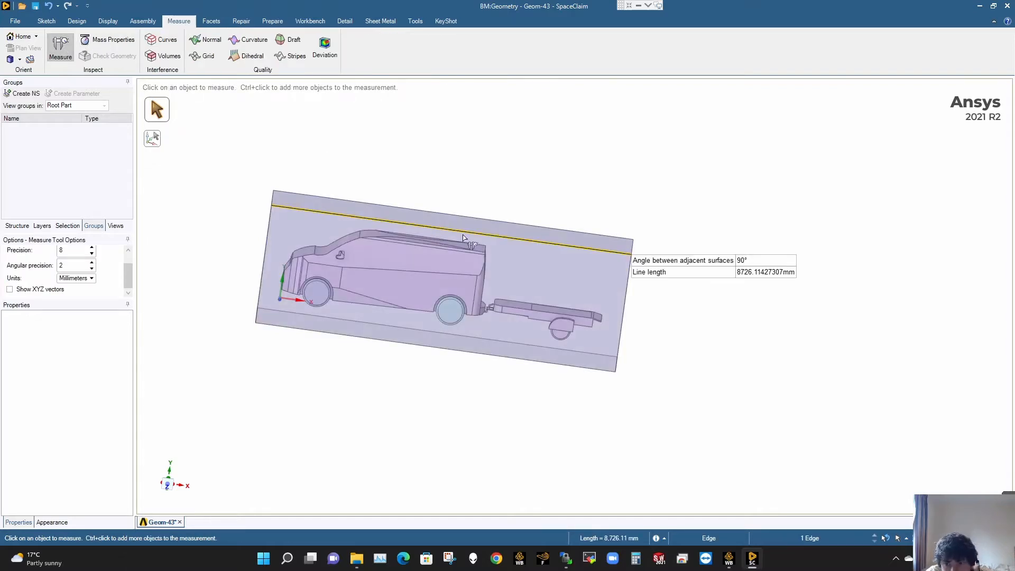
mouse_move(747, 276)
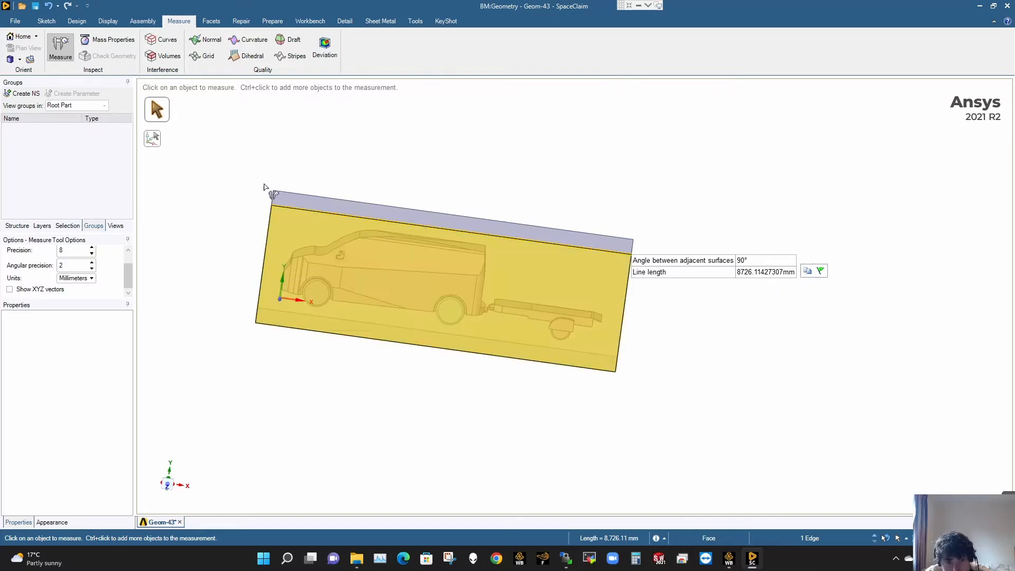
click(273, 198)
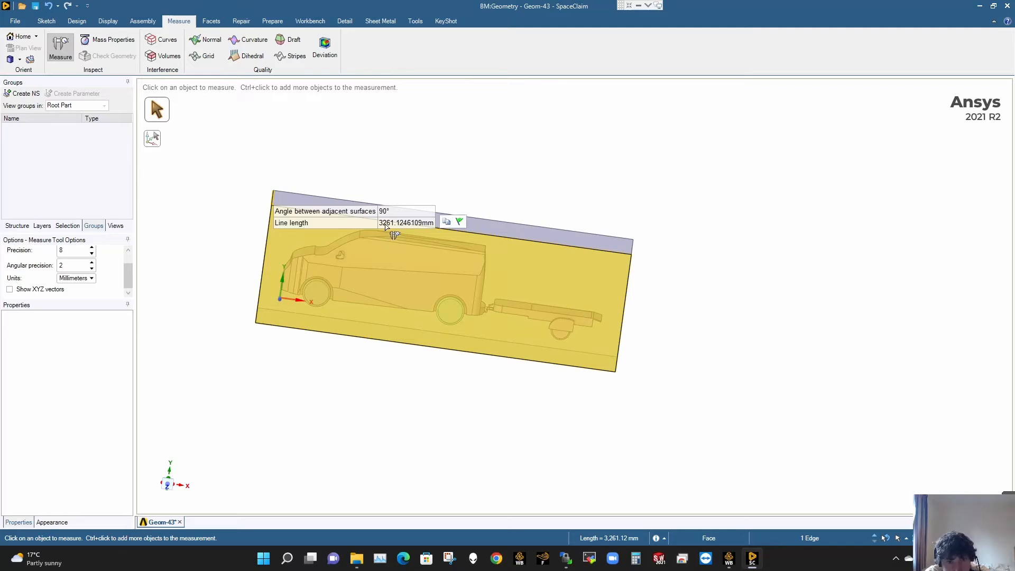
click(623, 338)
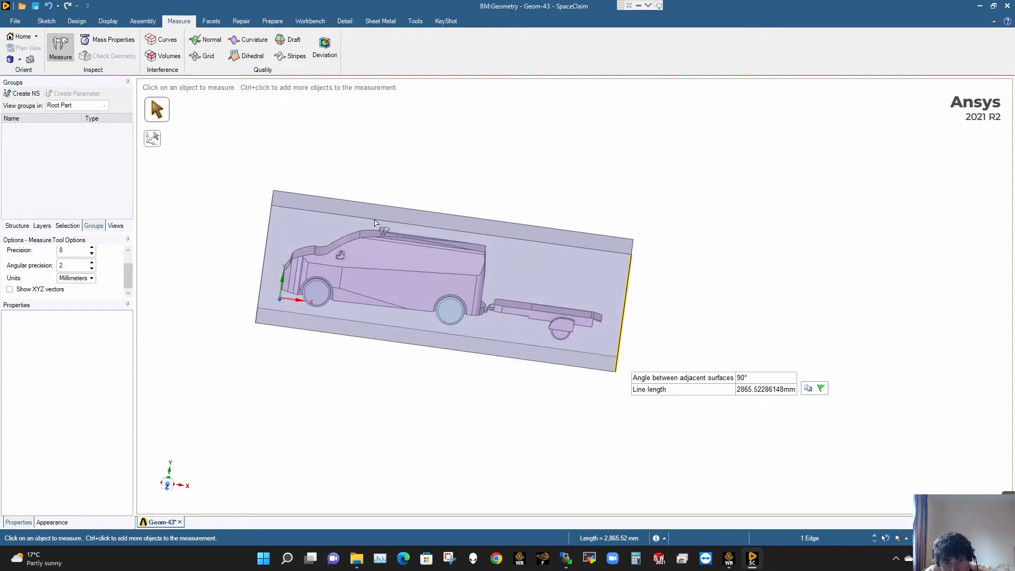
click(494, 414)
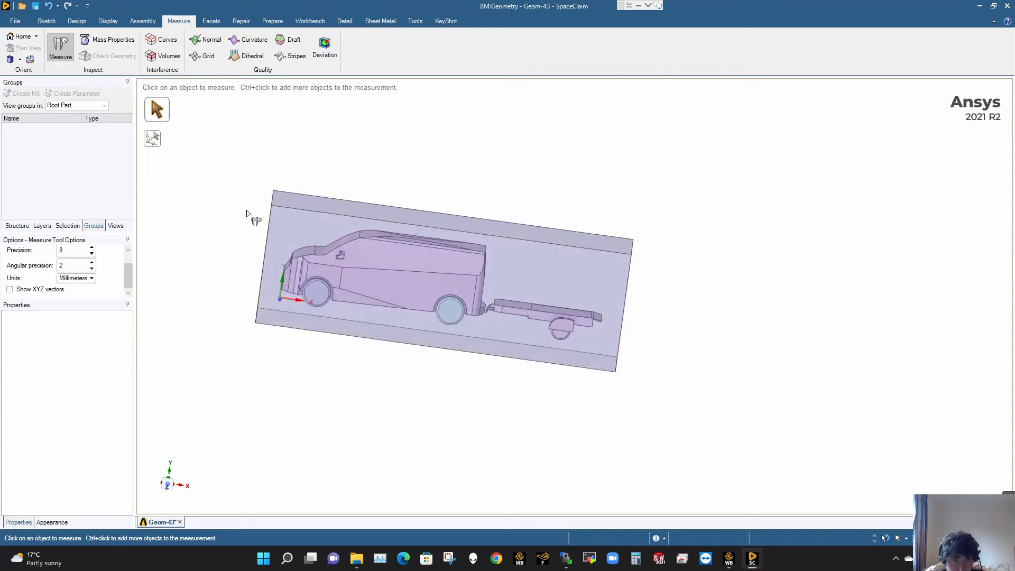
middle_drag(286, 222, 396, 355)
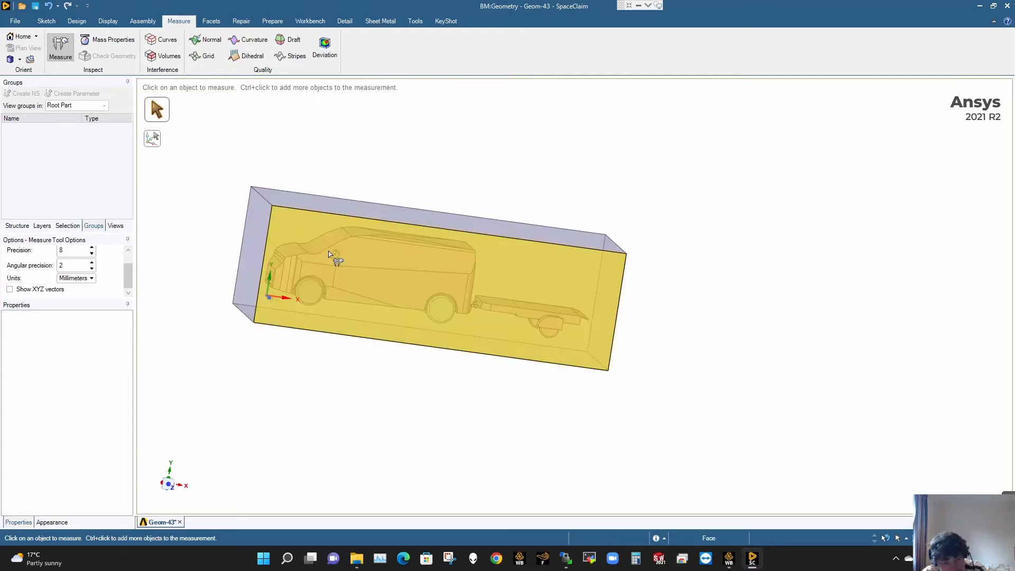
Step: Discard the trial enclosure, restart it with symmetric dimensions off, and set the clearance ahead of the van to 7700*4 mm
key(Escape)
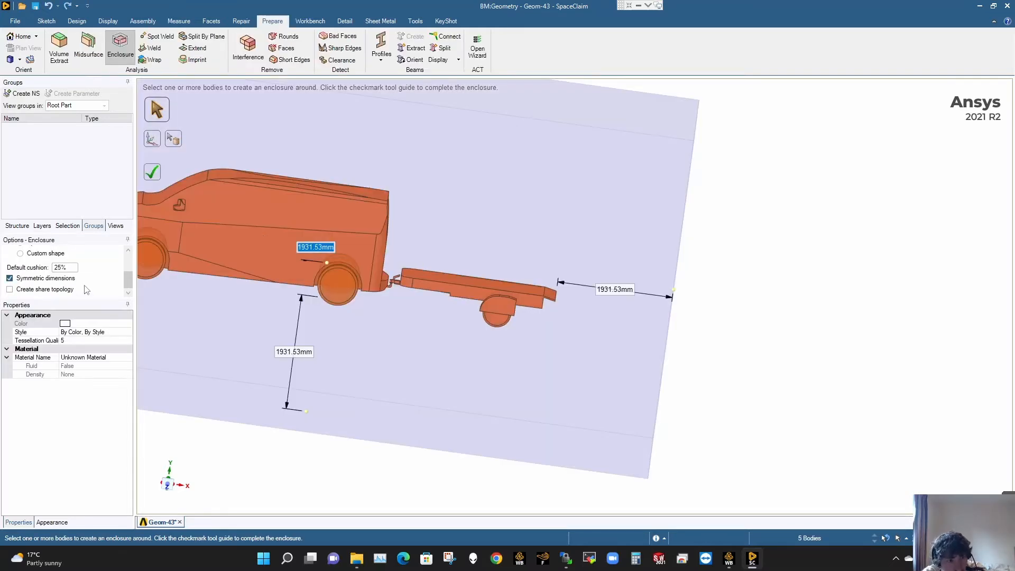
click(33, 277)
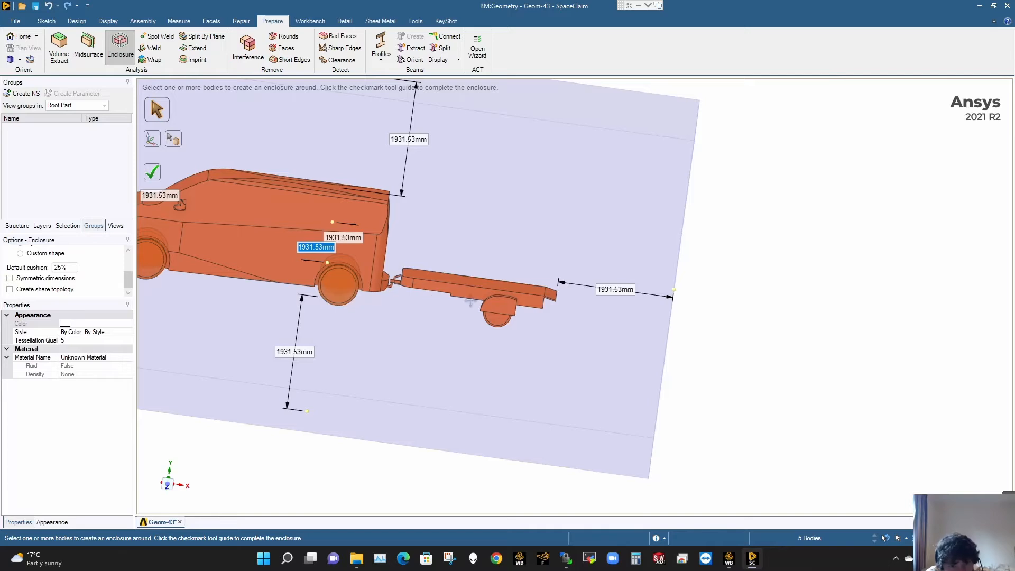
shift+middle_drag(430, 305, 697, 308)
click(312, 201)
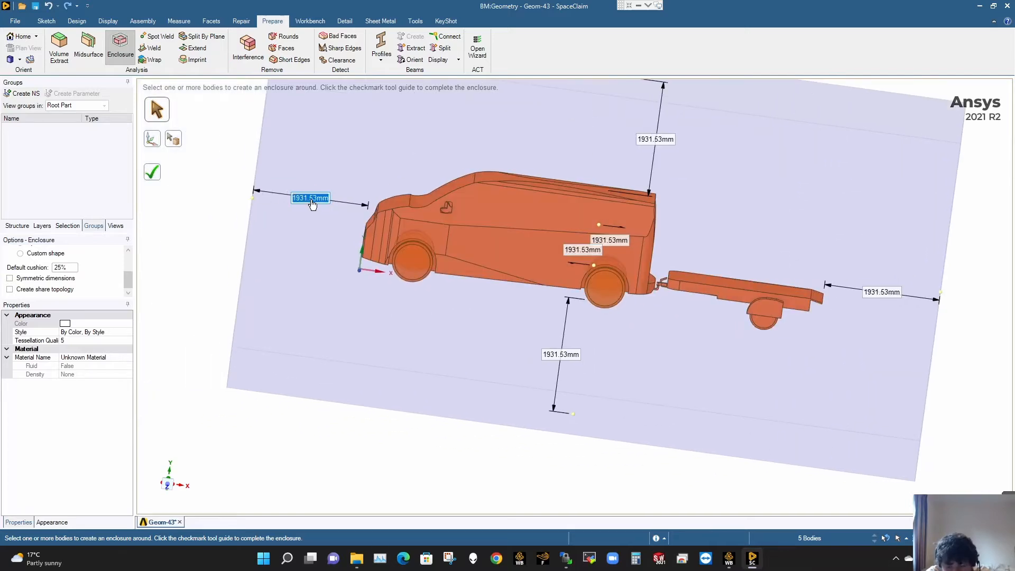
text(77)
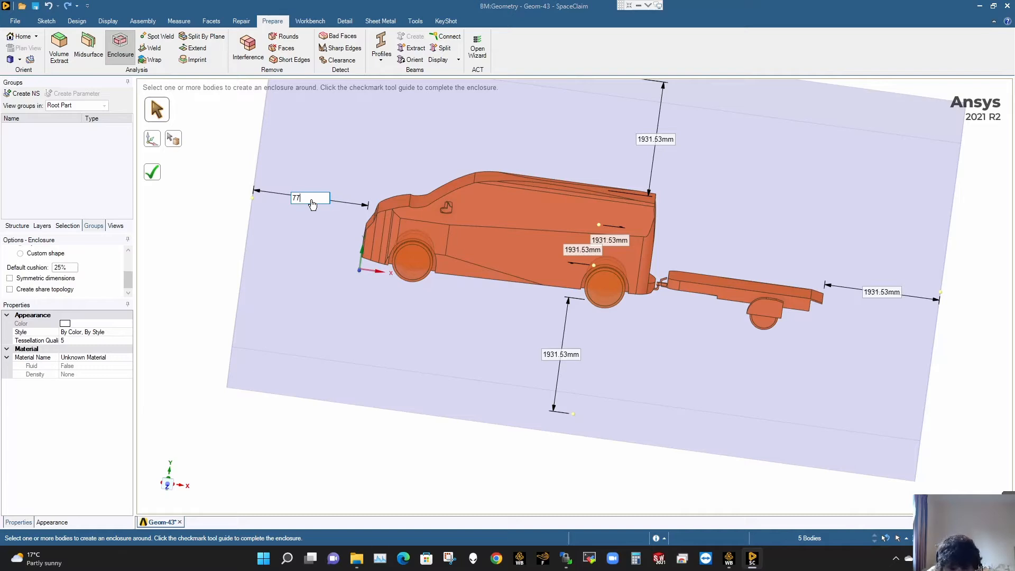
text(00*)
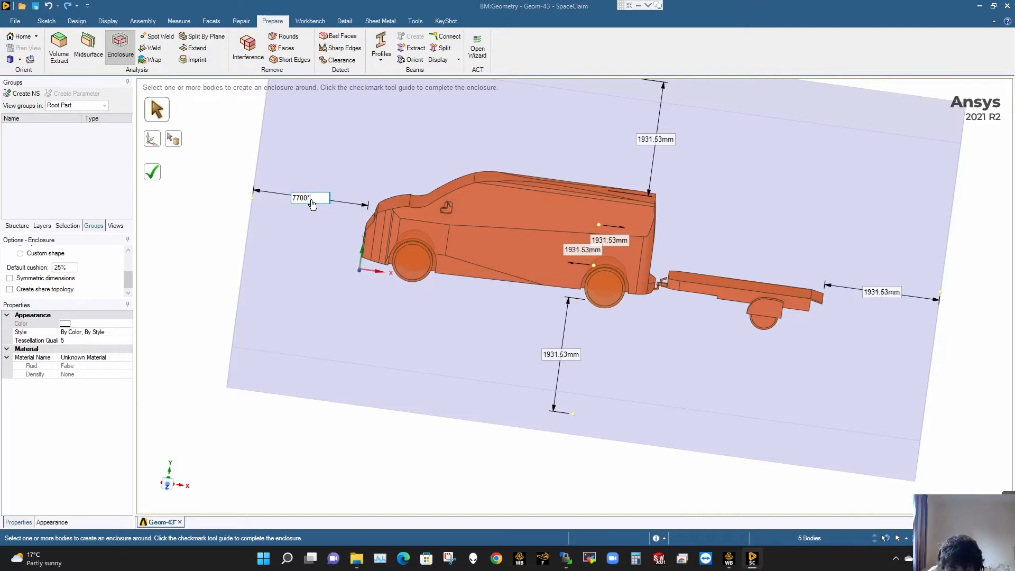
text(4)
key(Tab)
Step: Set the enclosure clearance behind the trailer to 7700*12 mm and the clearance above the van to 1865*4 mm
click(875, 296)
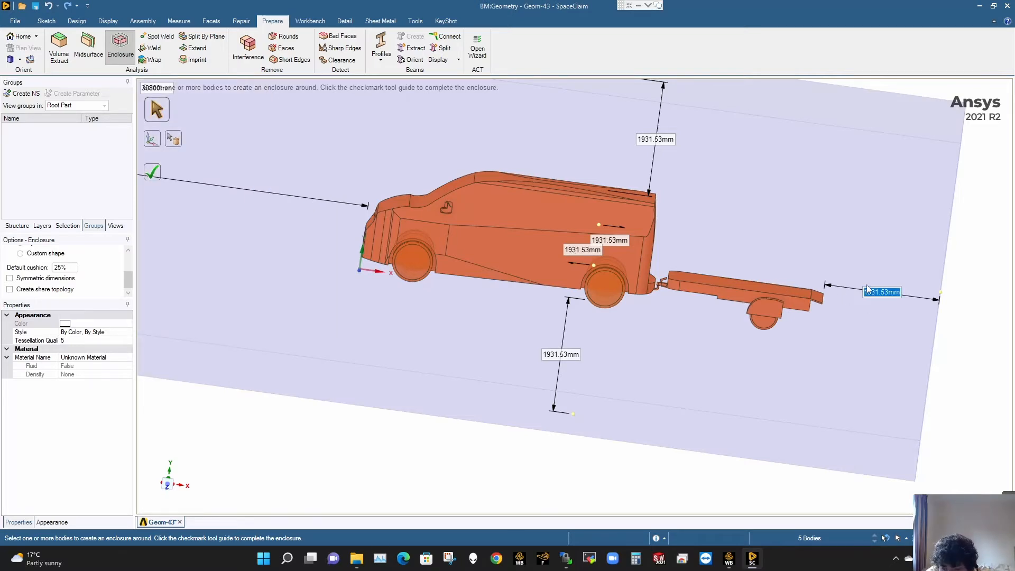
text(7000*)
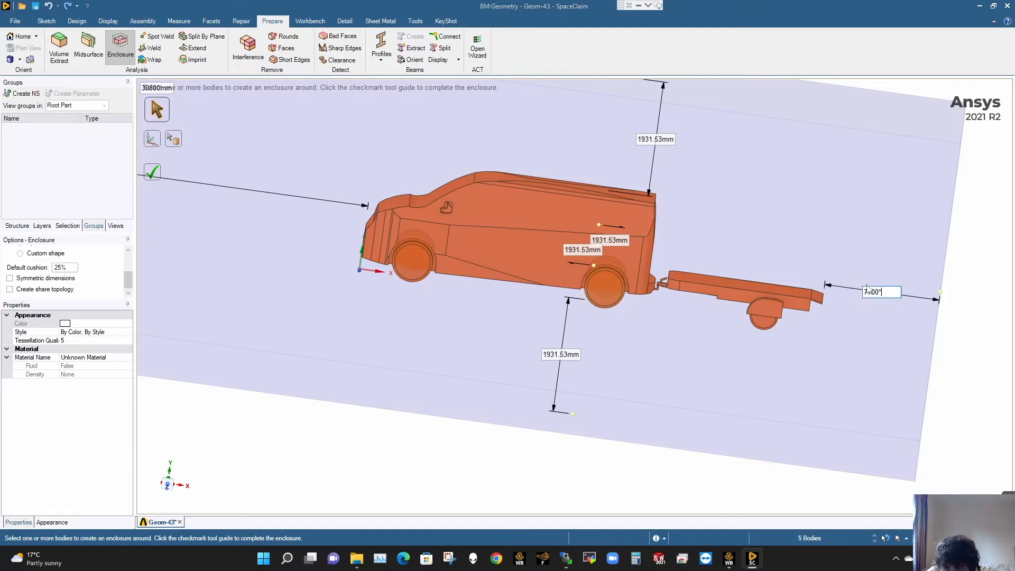
text(700*12)
key(Tab)
click(656, 140)
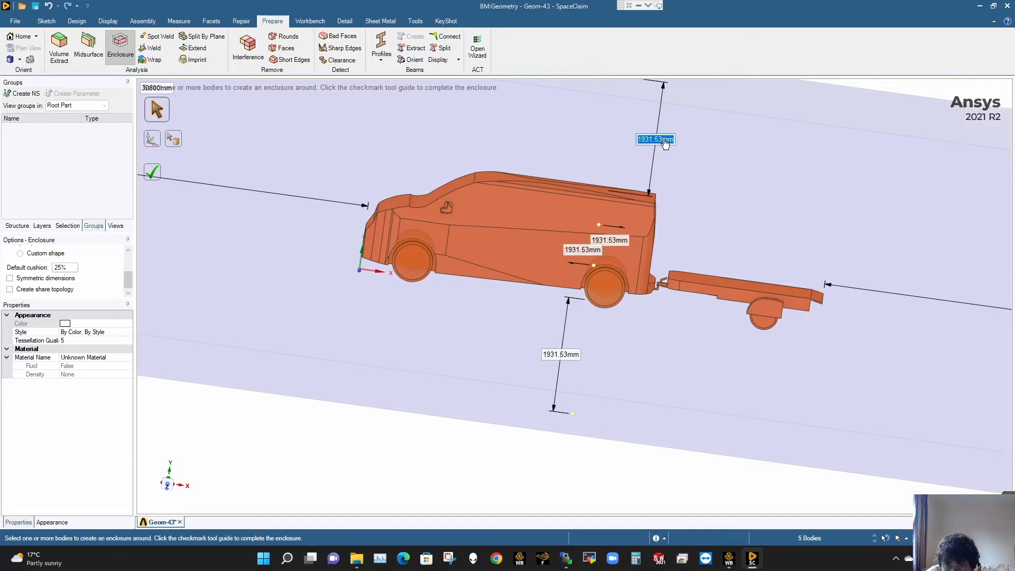
text(1865)
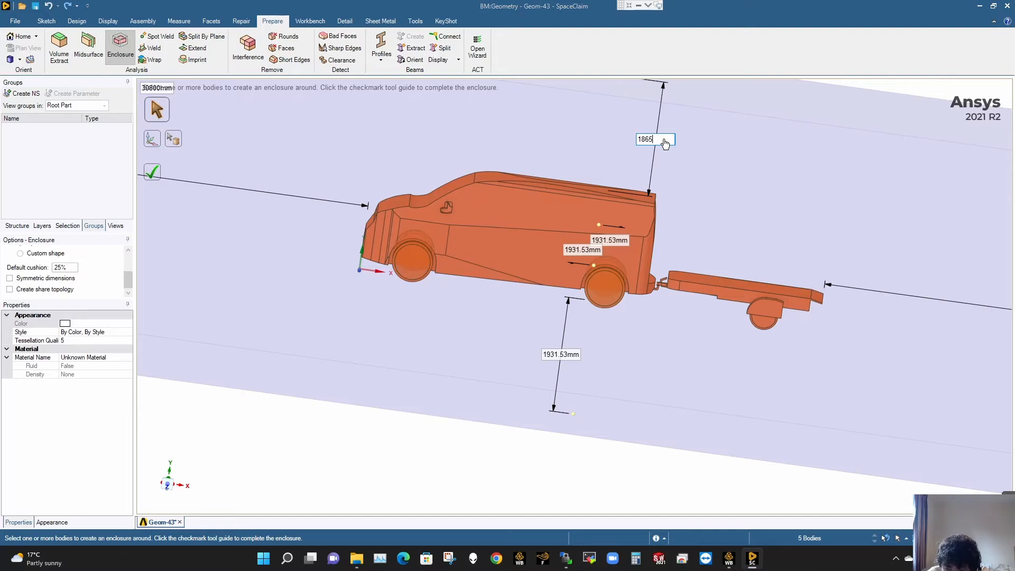
text(*4)
key(Tab)
Step: Set both side clearances of the enclosure to 2265*4 mm and create the enclosure around the van and trailer
scroll(640, 188, down, 5)
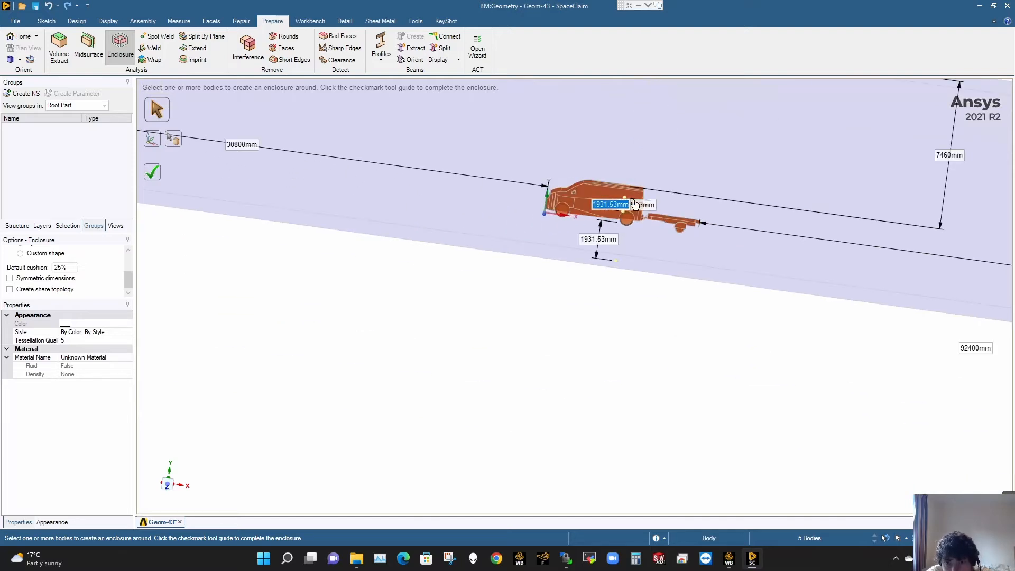
text(22)
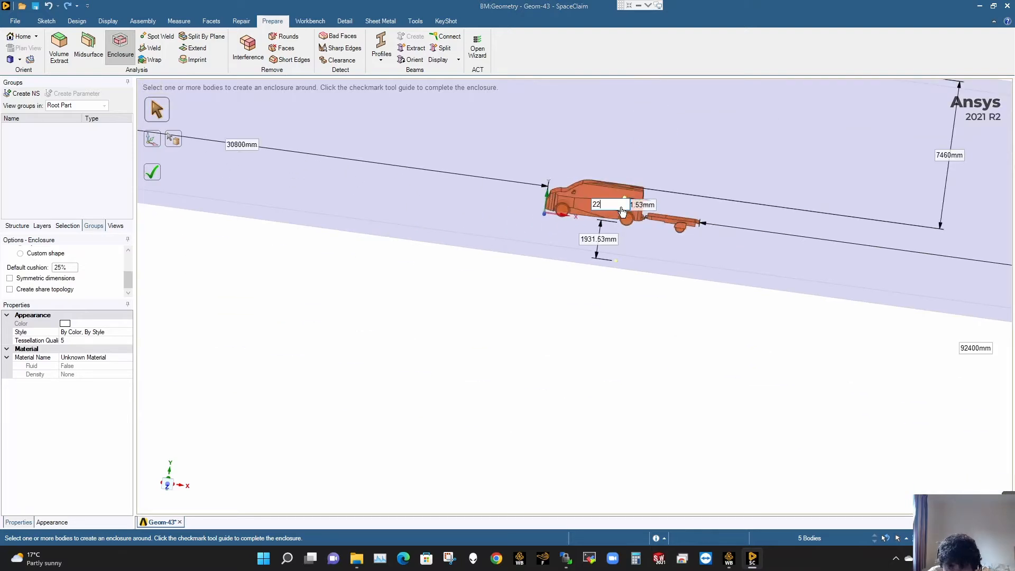
text(65*4)
key(Tab)
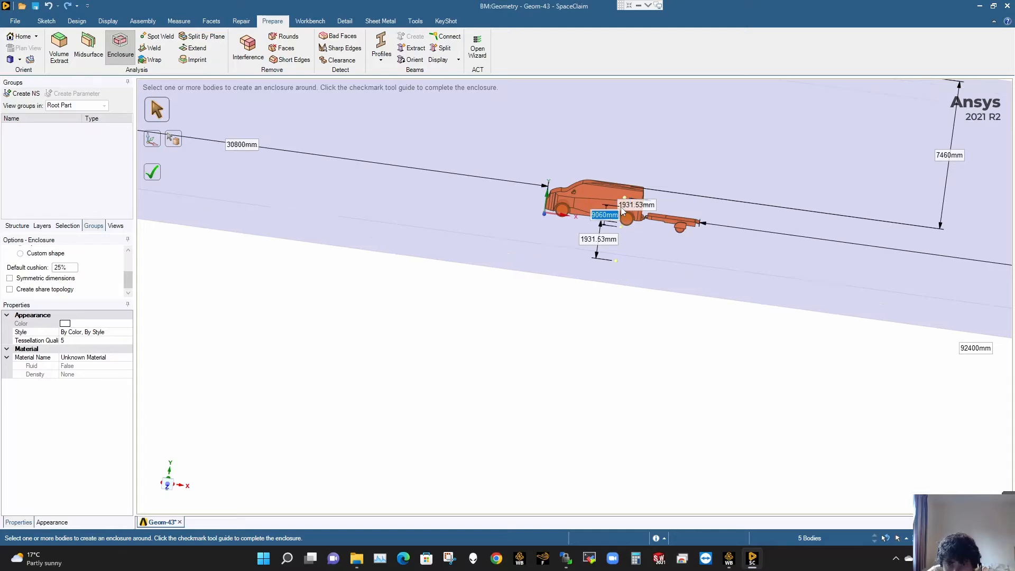
click(633, 205)
text(225)
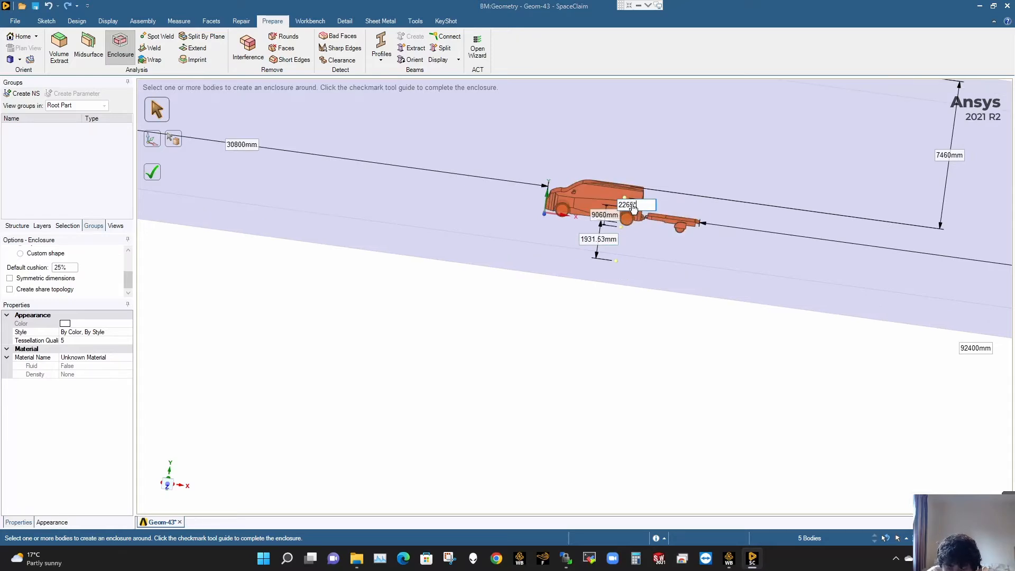
text(4)
key(Tab)
click(151, 172)
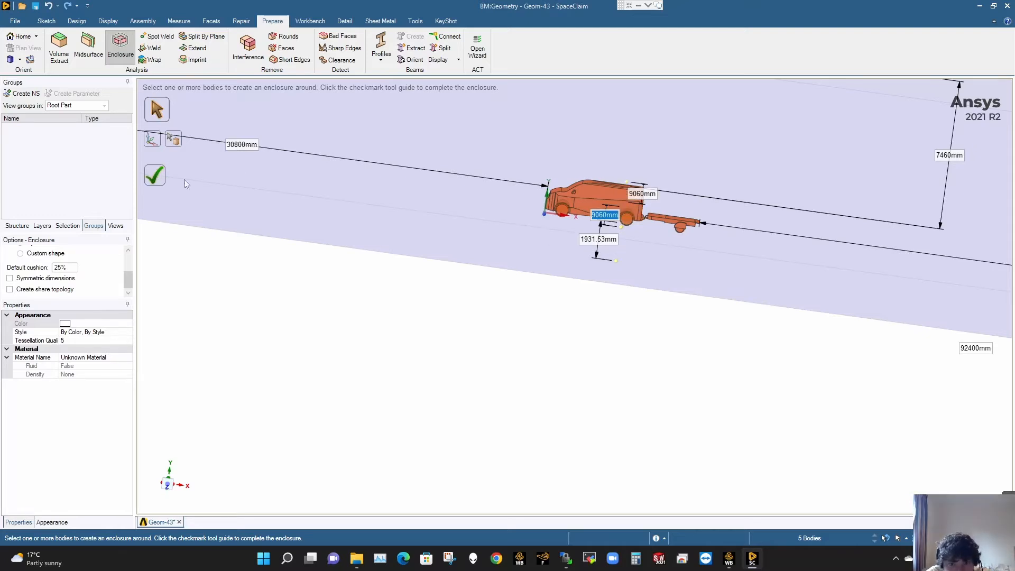
middle_drag(543, 220, 586, 221)
scroll(586, 221, down, 3)
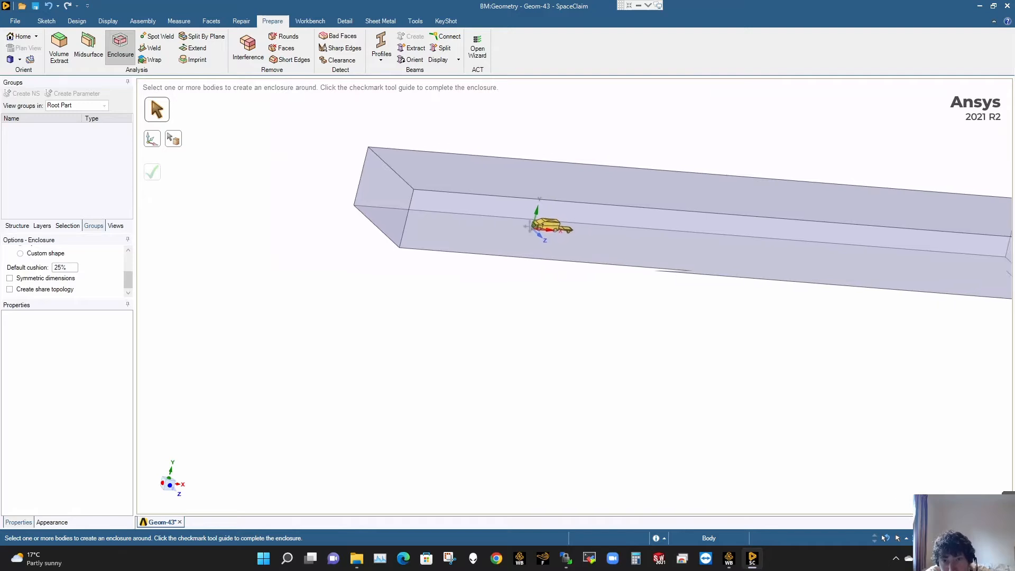
scroll(507, 227, up, 5)
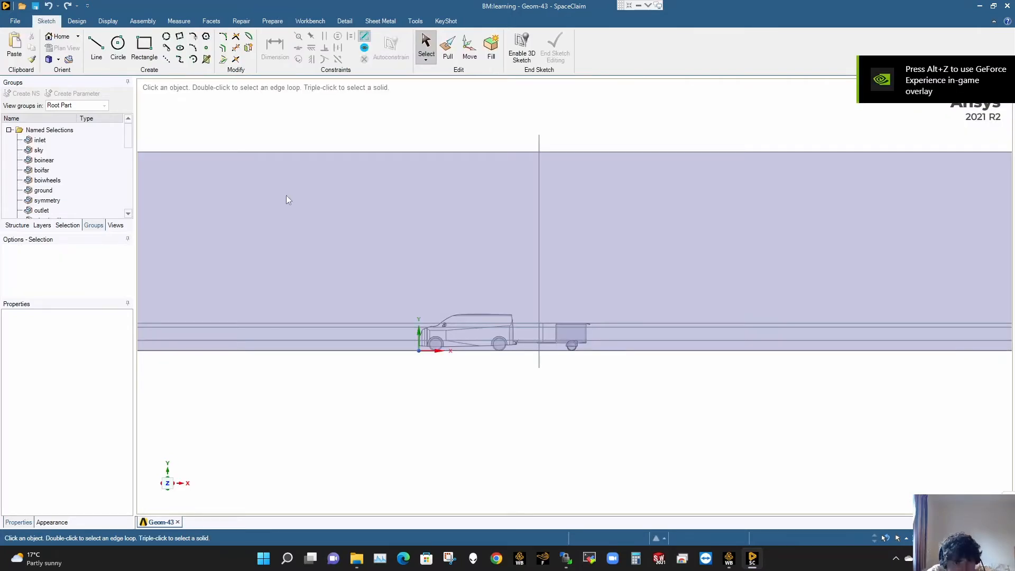
Step: Hide the inlet, sky, ground, symmetry and outlet named selections to expose the van and trailer, and examine the van's underside
click(61, 140)
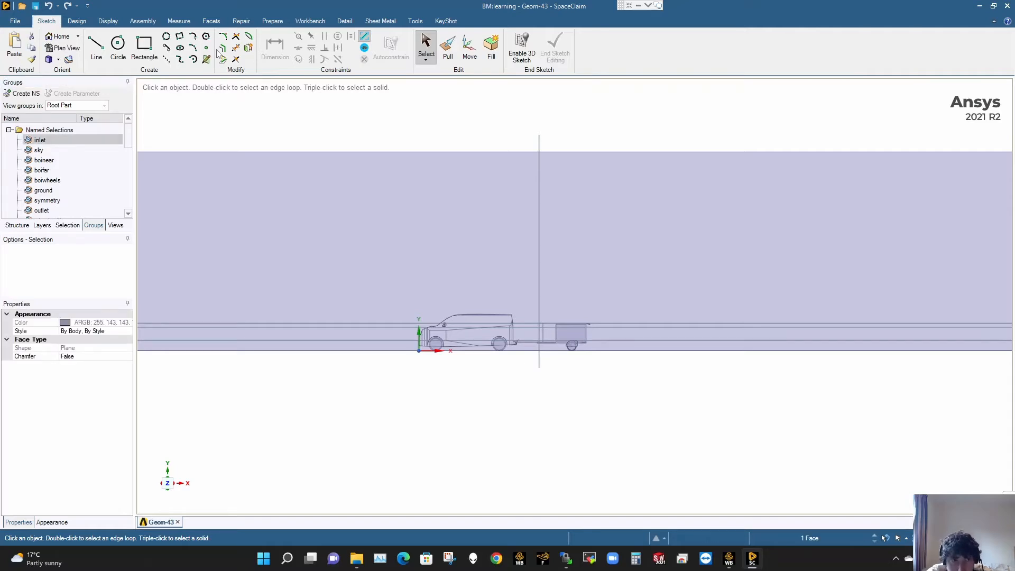
click(77, 21)
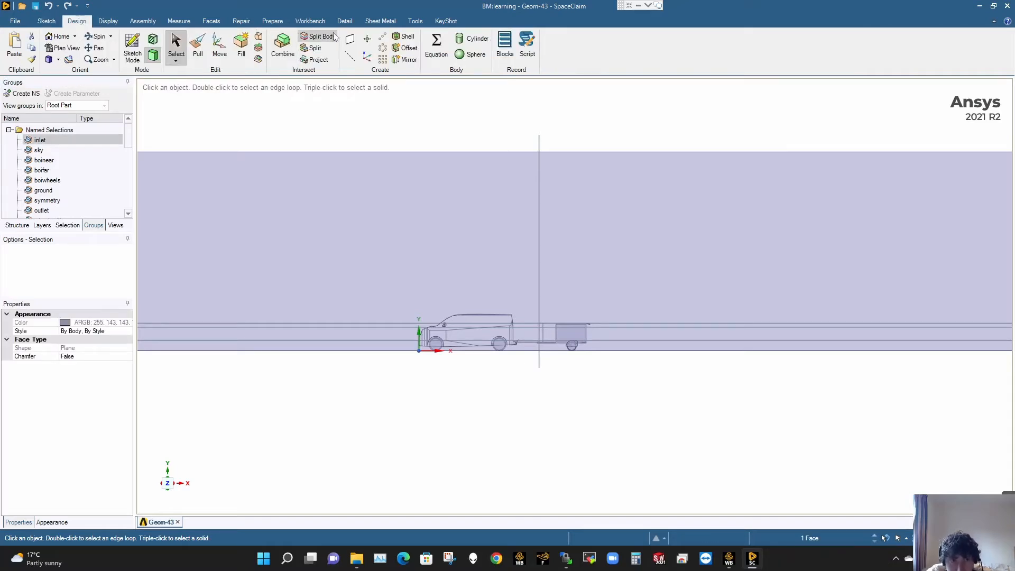
ctrl+click(39, 150)
ctrl+click(48, 180)
ctrl+click(51, 191)
ctrl+click(54, 201)
ctrl+click(52, 209)
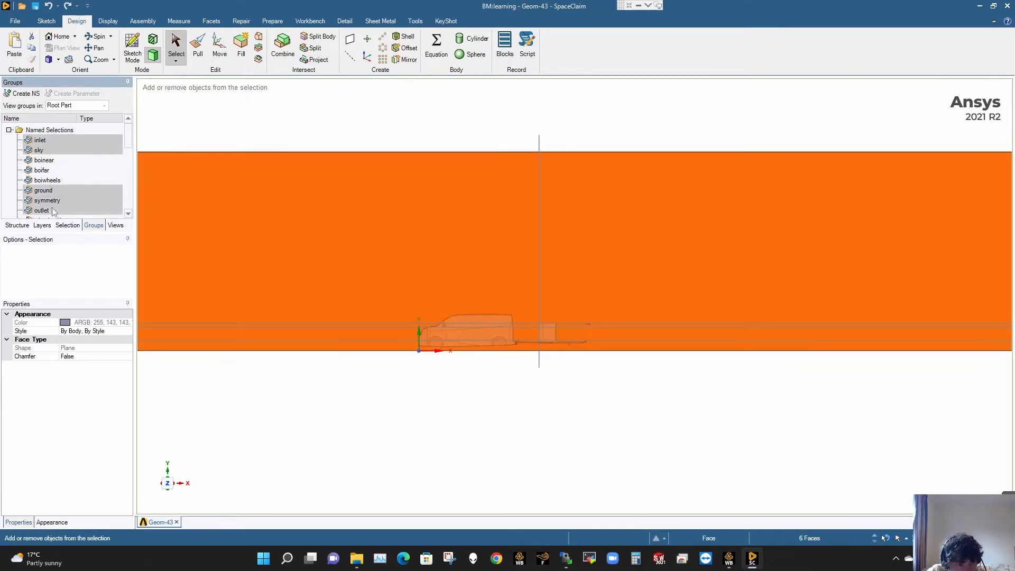
right_click(51, 207)
click(99, 289)
scroll(468, 347, up, 5)
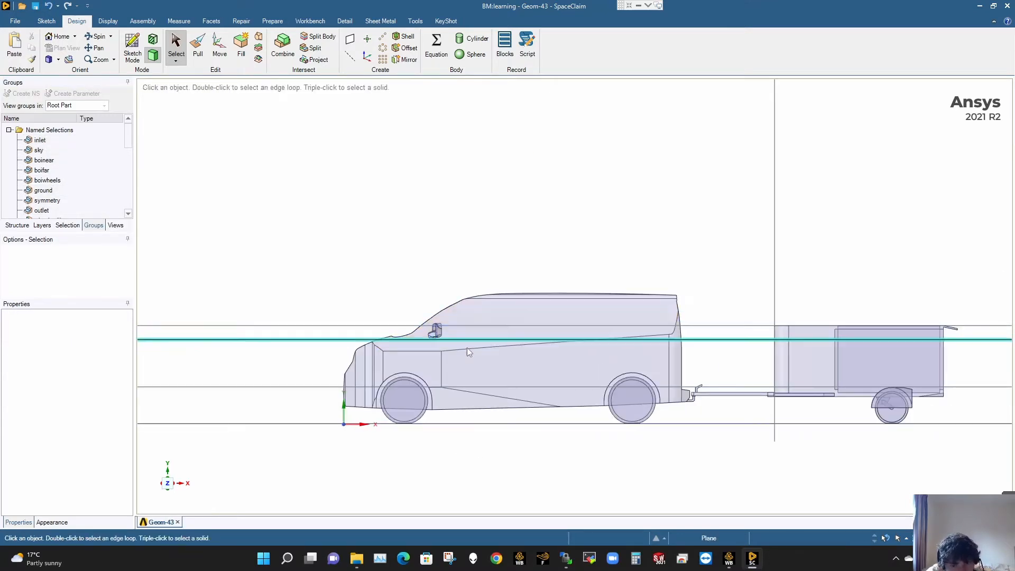
middle_drag(473, 352, 442, 278)
ctrl+middle_drag(542, 373, 509, 290)
scroll(445, 376, up, 1)
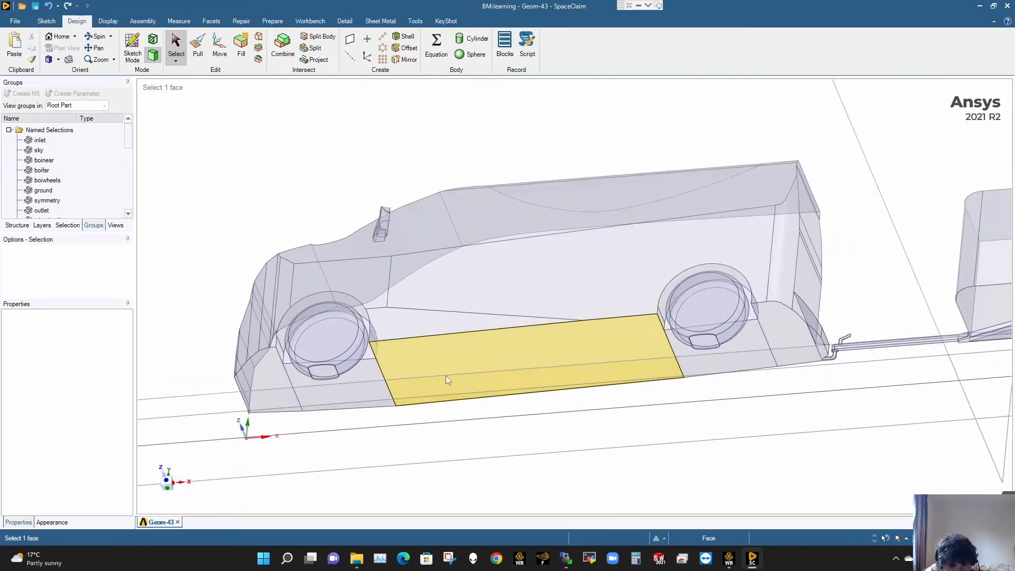
Step: Split the van's middle underbody face crosswise about 345 mm from its front edge, and again about 128 mm further back
scroll(445, 376, up, 1)
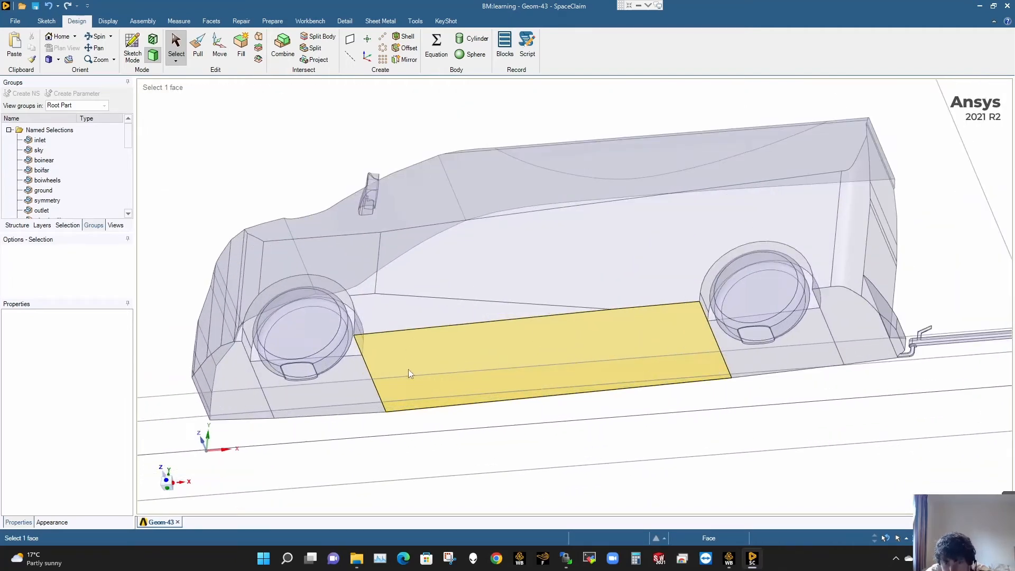
click(427, 439)
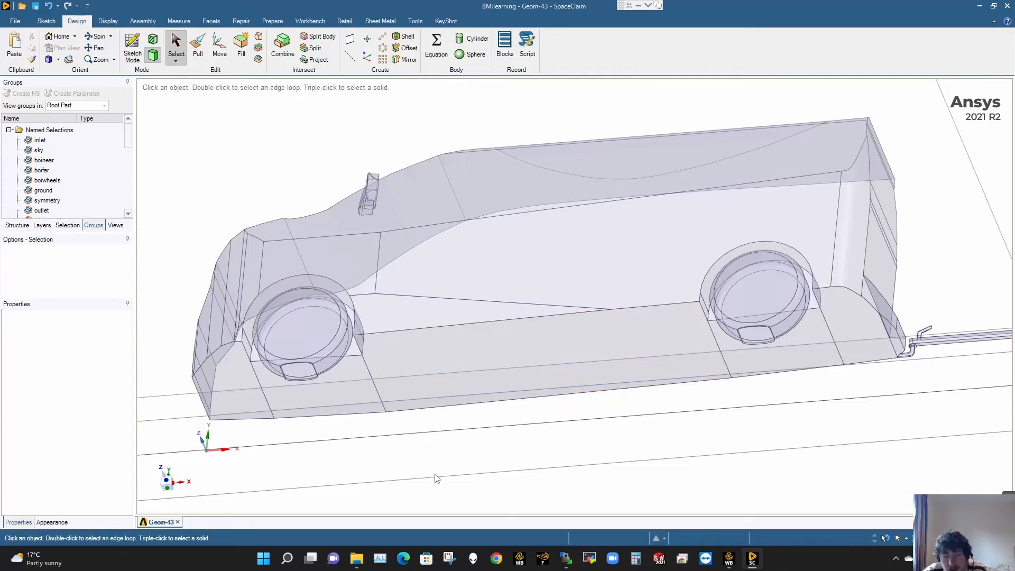
click(337, 392)
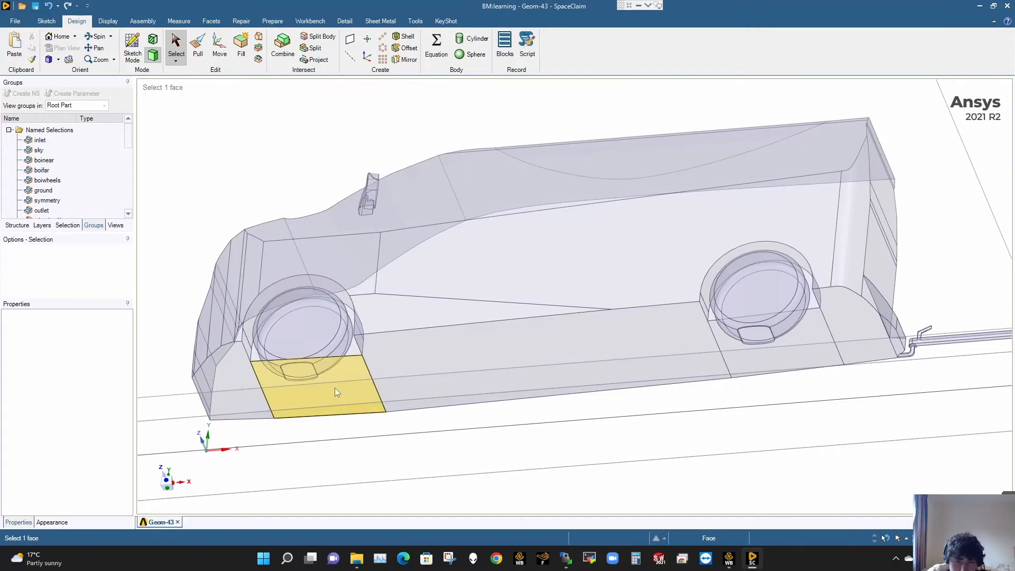
click(458, 367)
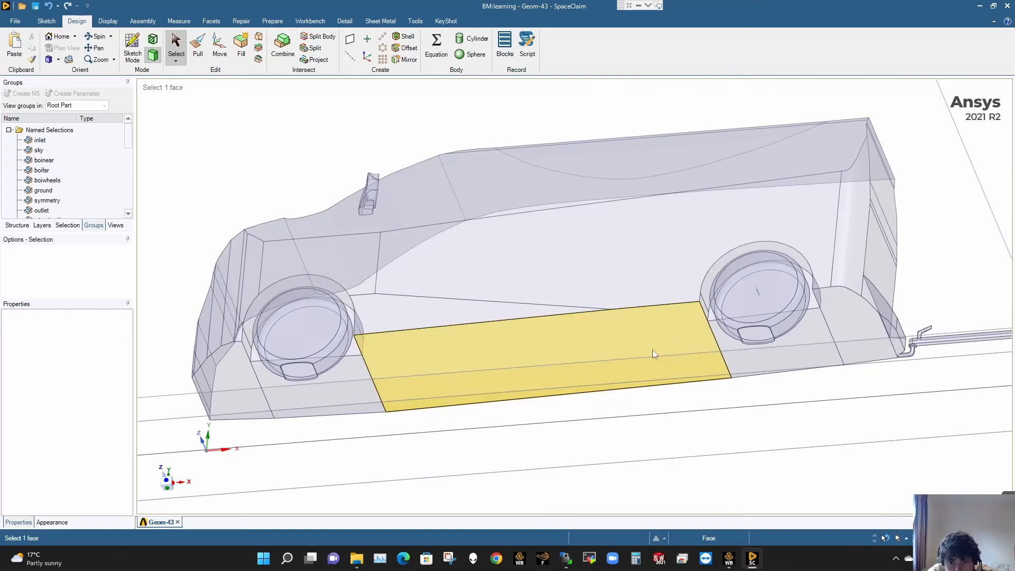
click(316, 49)
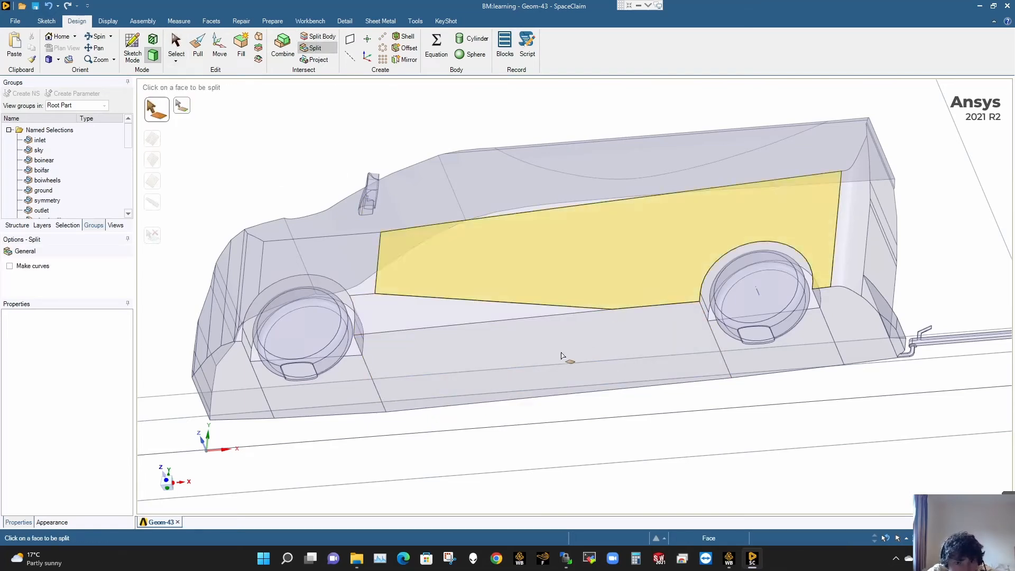
click(548, 376)
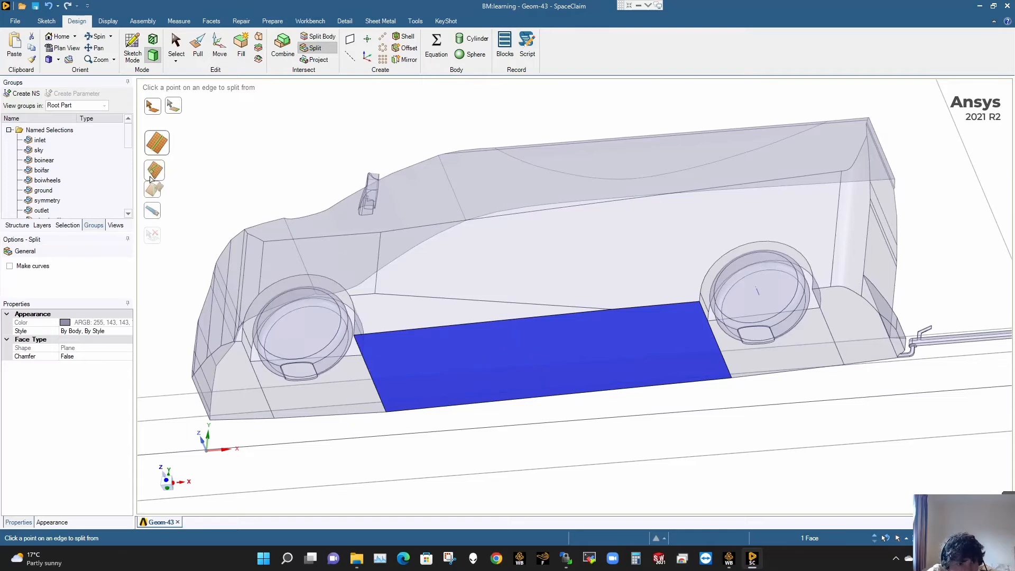
click(153, 176)
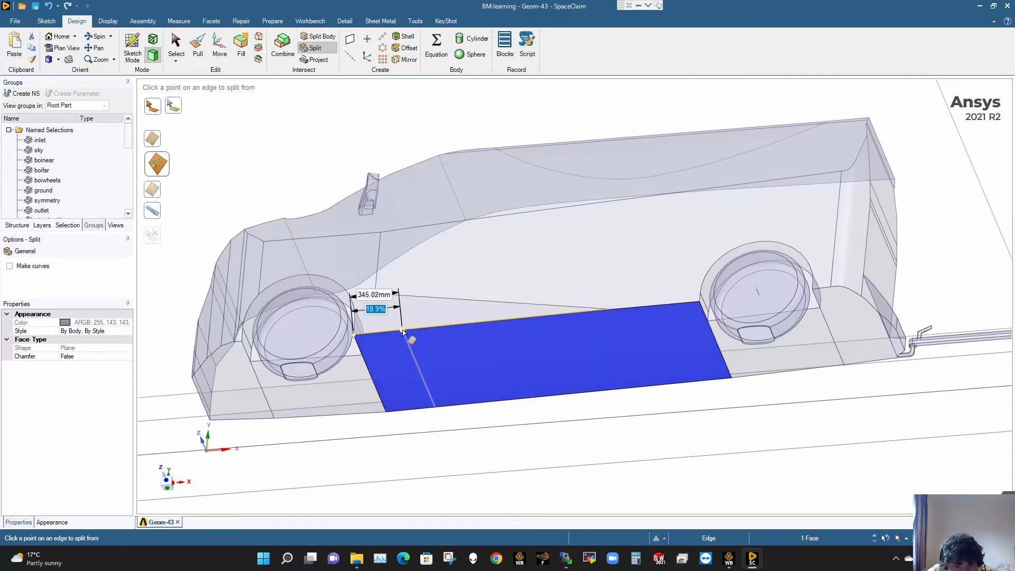
click(403, 332)
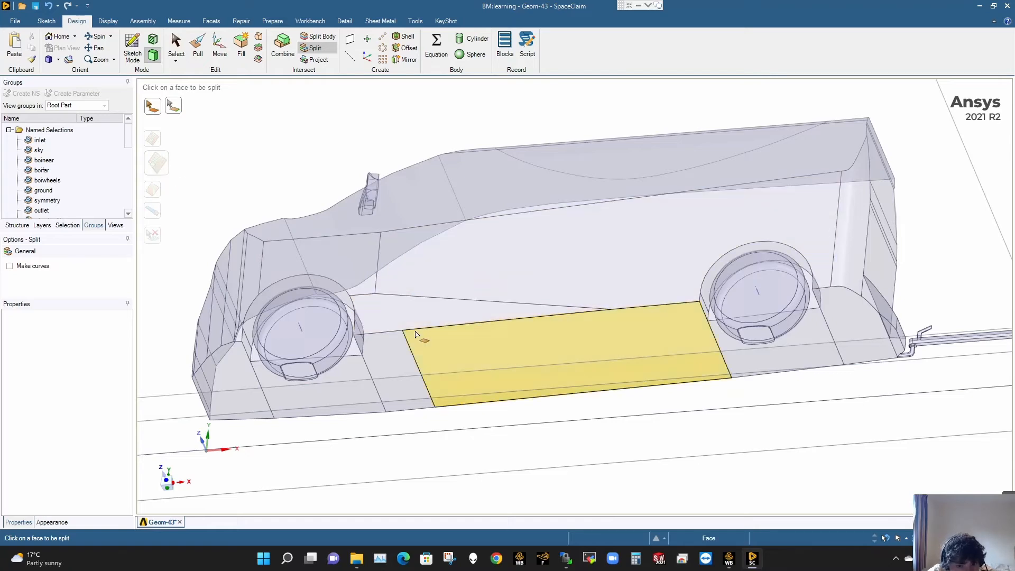
click(421, 334)
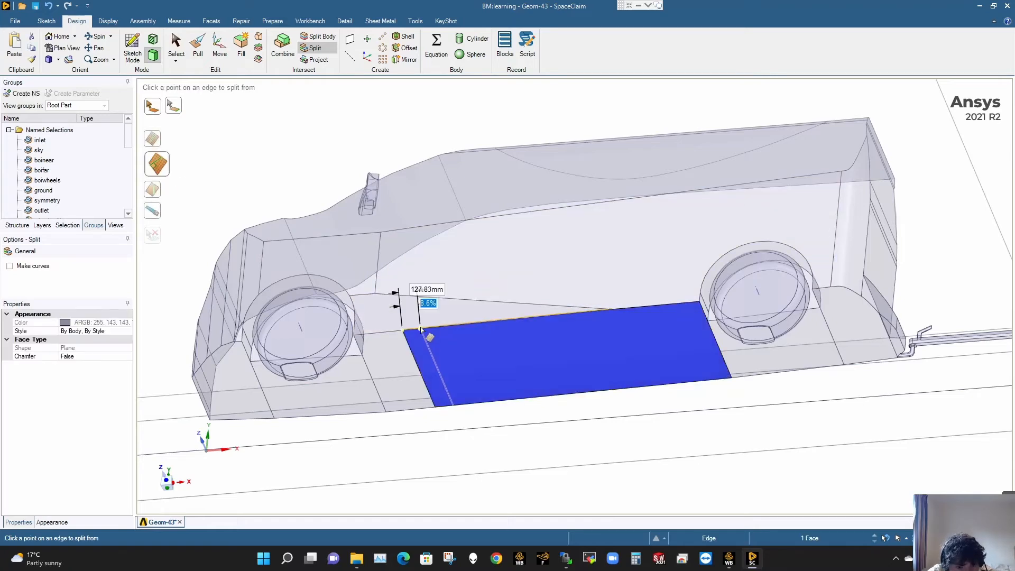
click(421, 329)
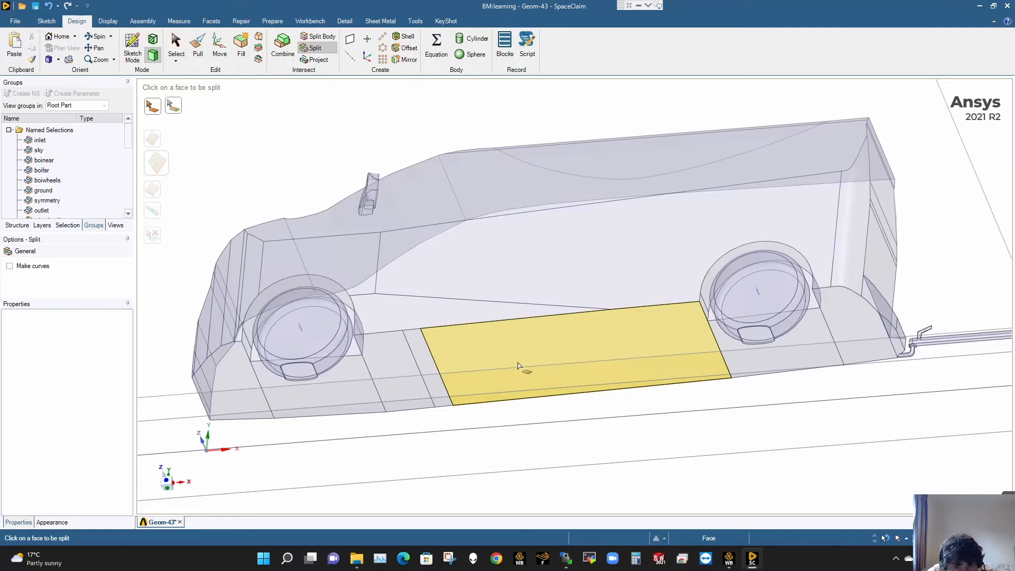
Step: Split the remaining underbody face crosswise at four more positions toward the rear wheel, forming two more narrow strips between wider panels
click(493, 329)
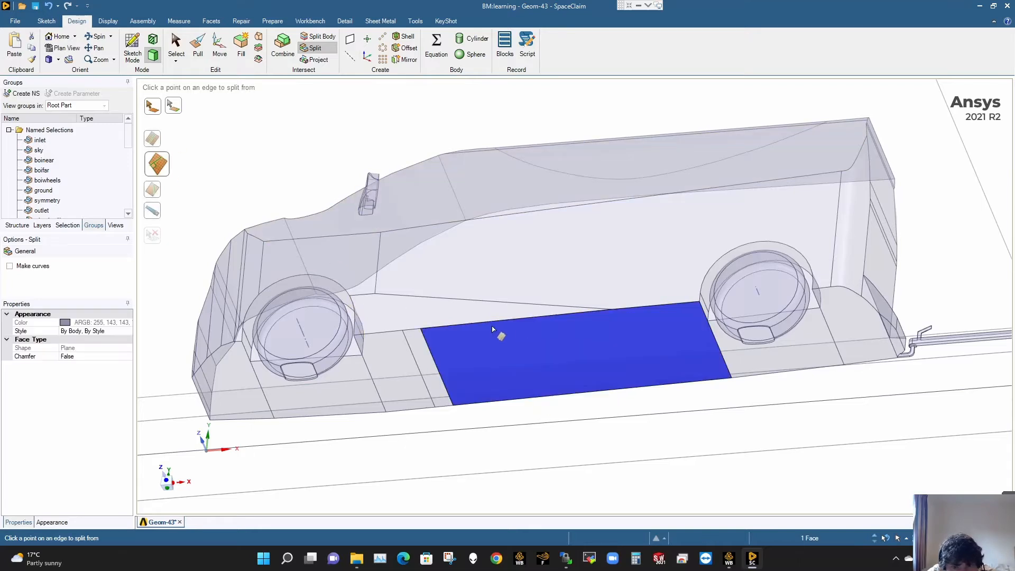
click(497, 327)
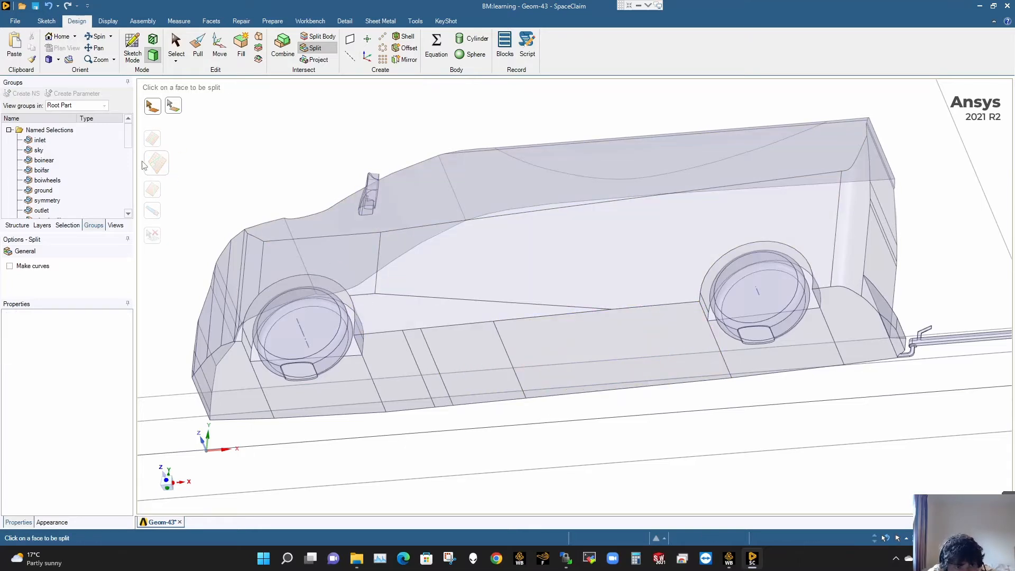
click(512, 328)
click(514, 324)
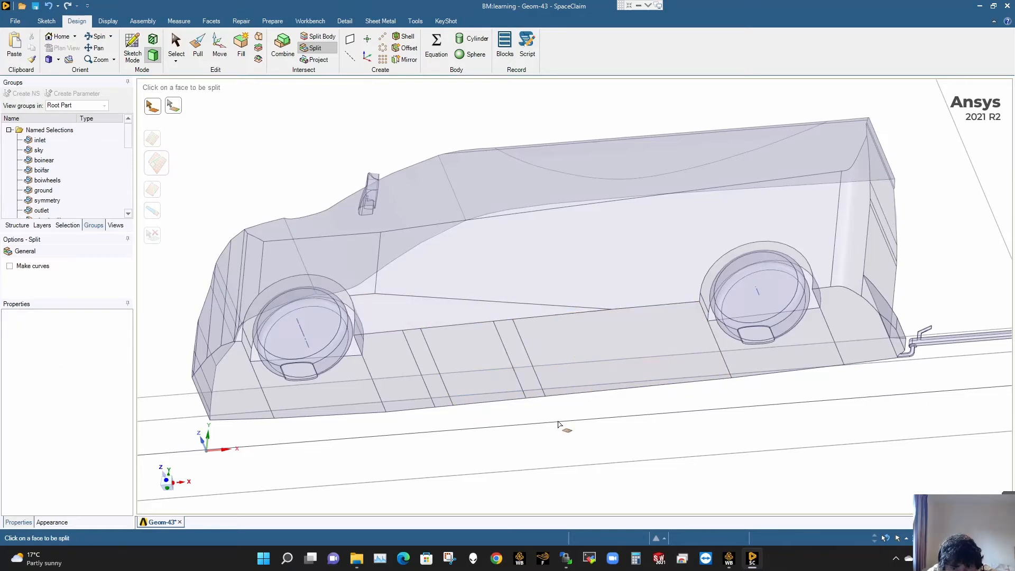
click(595, 322)
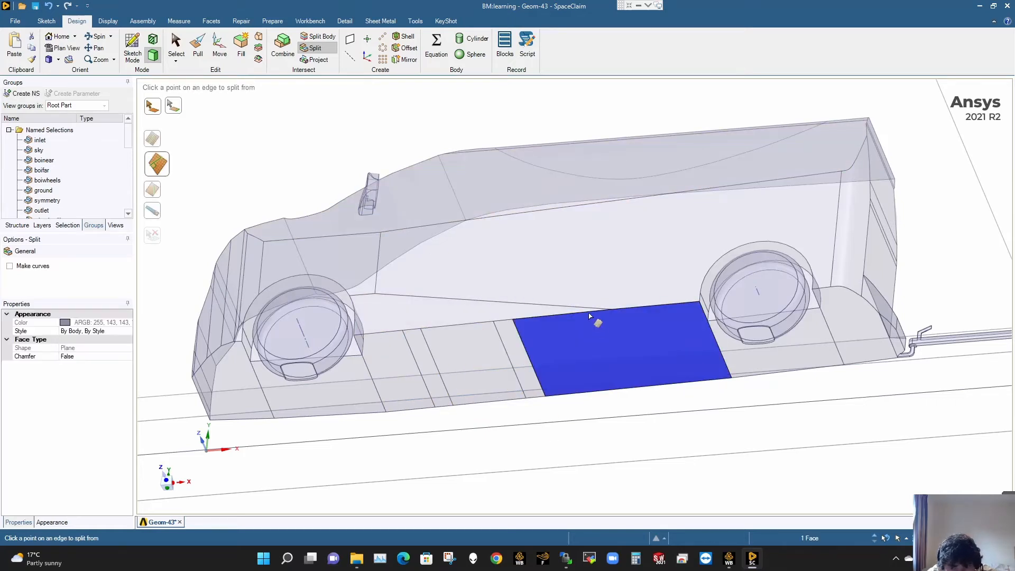
click(592, 320)
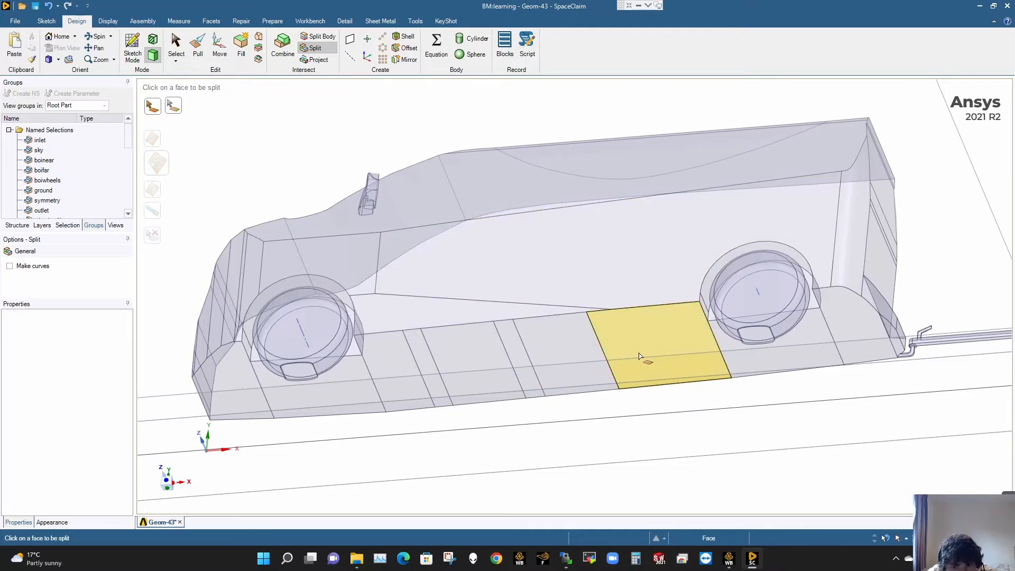
click(640, 348)
click(601, 313)
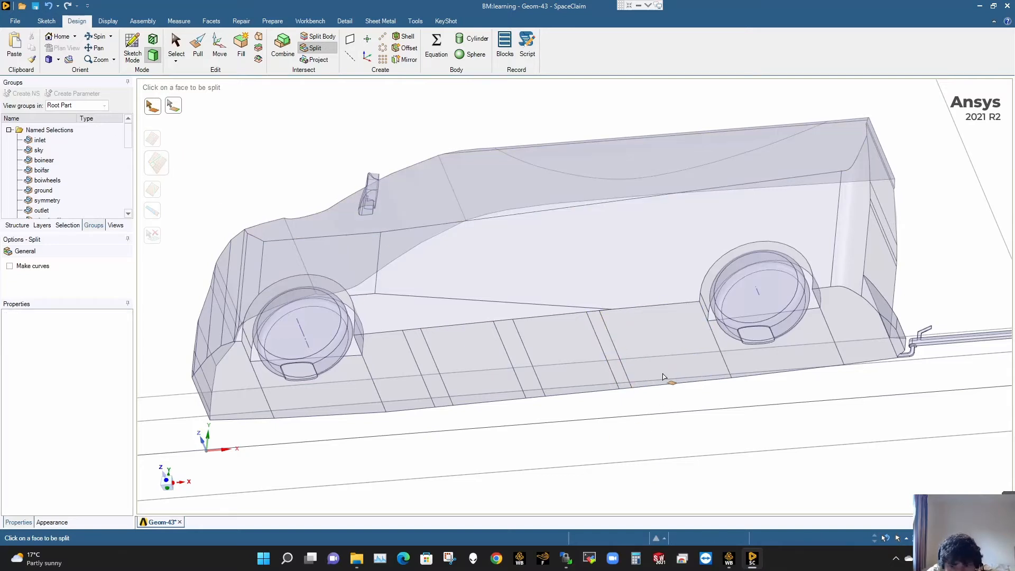
Step: Split the panel ahead of the rear wheel lengthwise about 404 mm from its wheel-side edge, and again about 160 mm further in
click(666, 356)
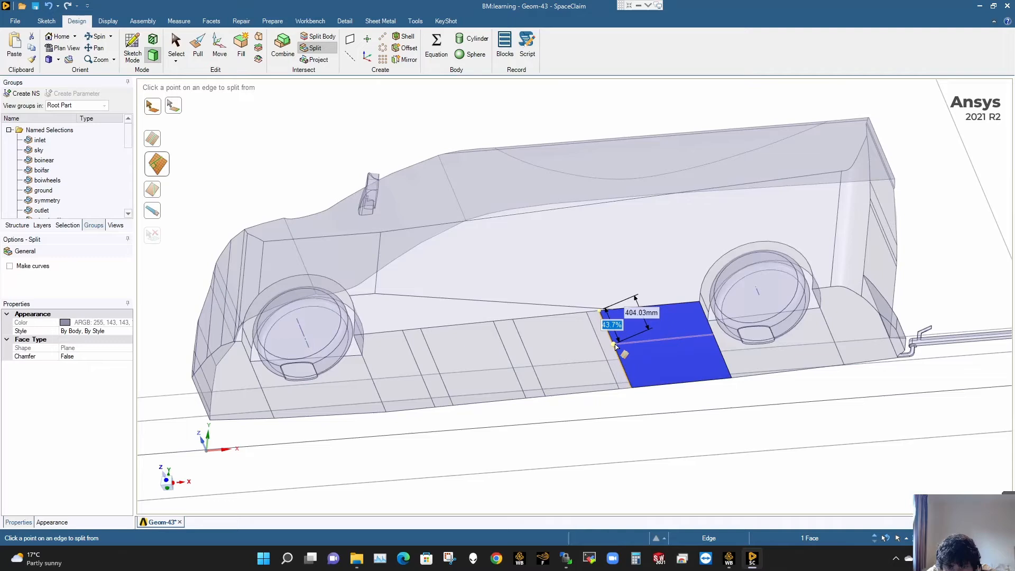
click(615, 347)
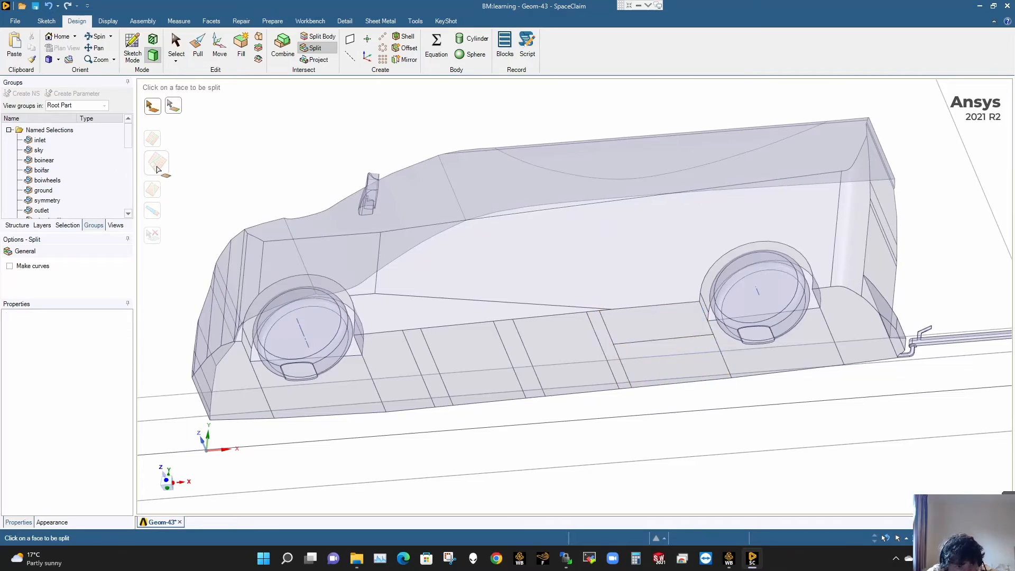
click(701, 364)
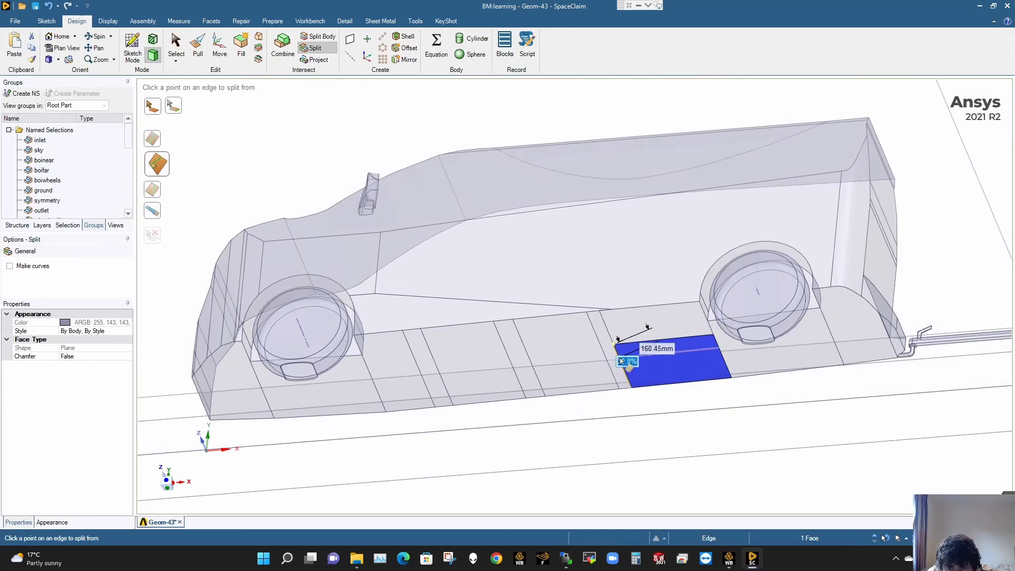
click(620, 360)
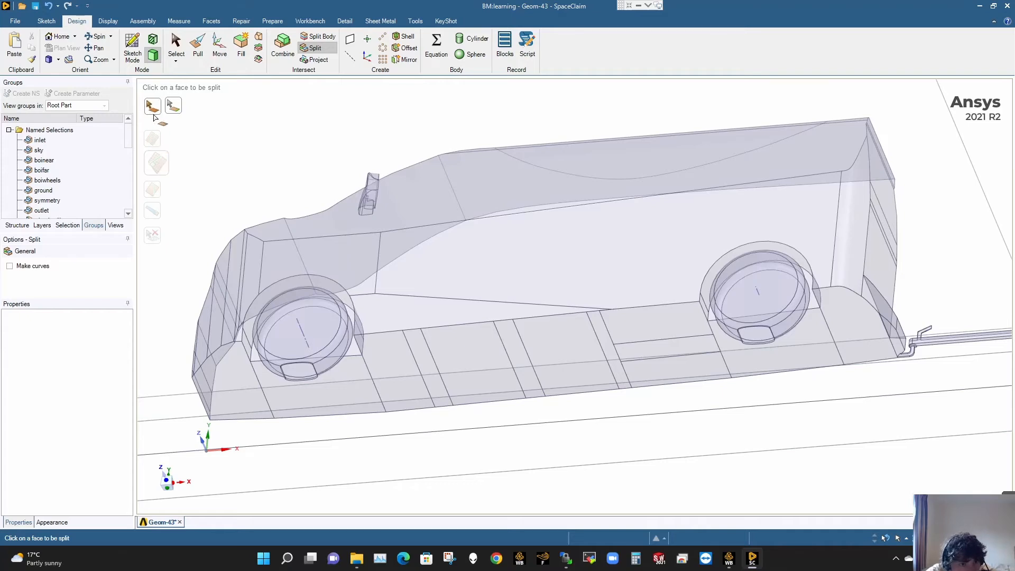
Step: Split the panel between the first two narrow strips into four quadrants with crossing cuts through a point near its centre, keeping both curves
click(459, 357)
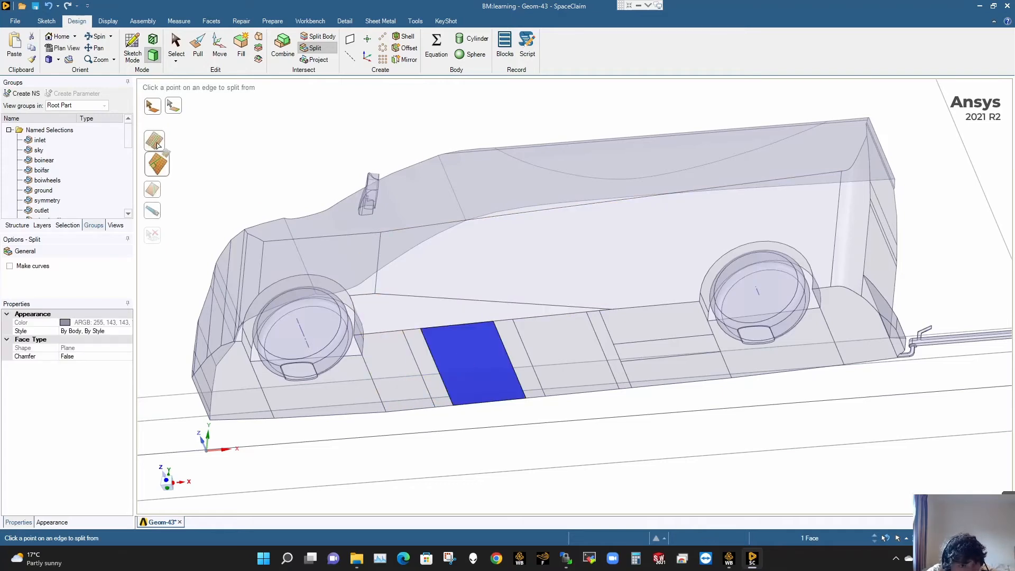
click(157, 142)
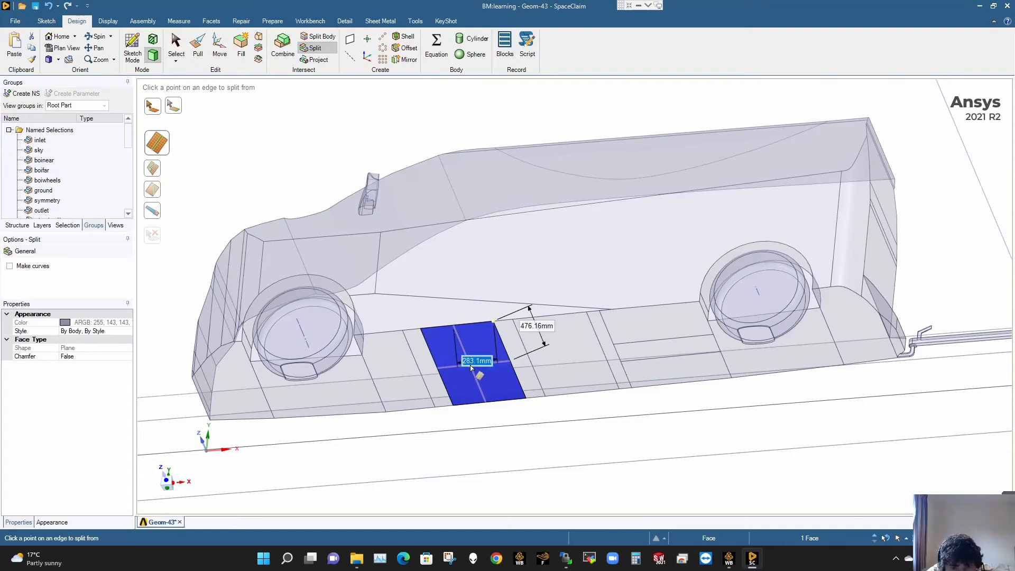
click(472, 367)
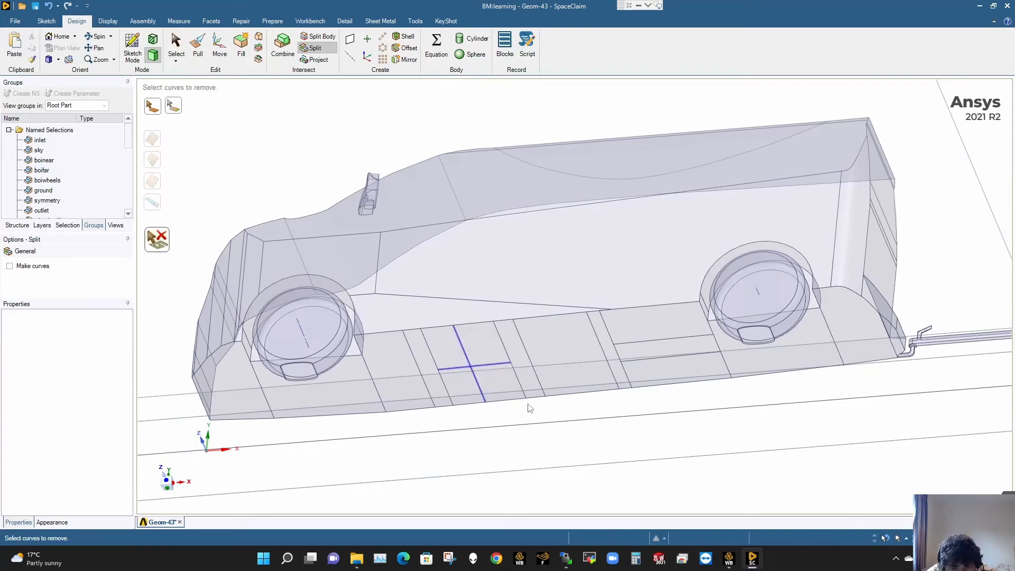
click(541, 442)
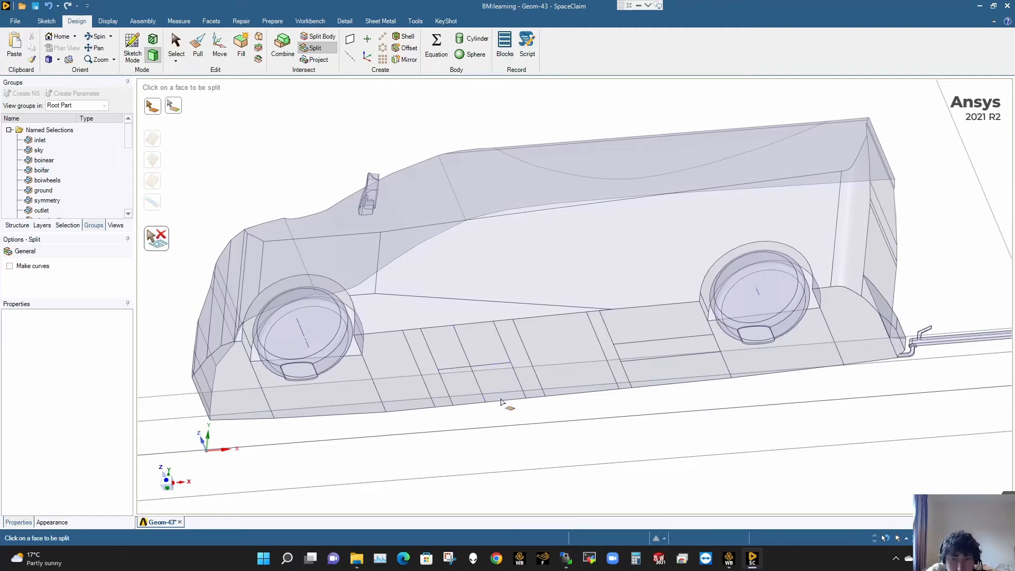
Step: Pull the narrow crosswise strip behind the front wheel upward into the van to form a recessed channel
click(196, 52)
click(428, 370)
click(426, 370)
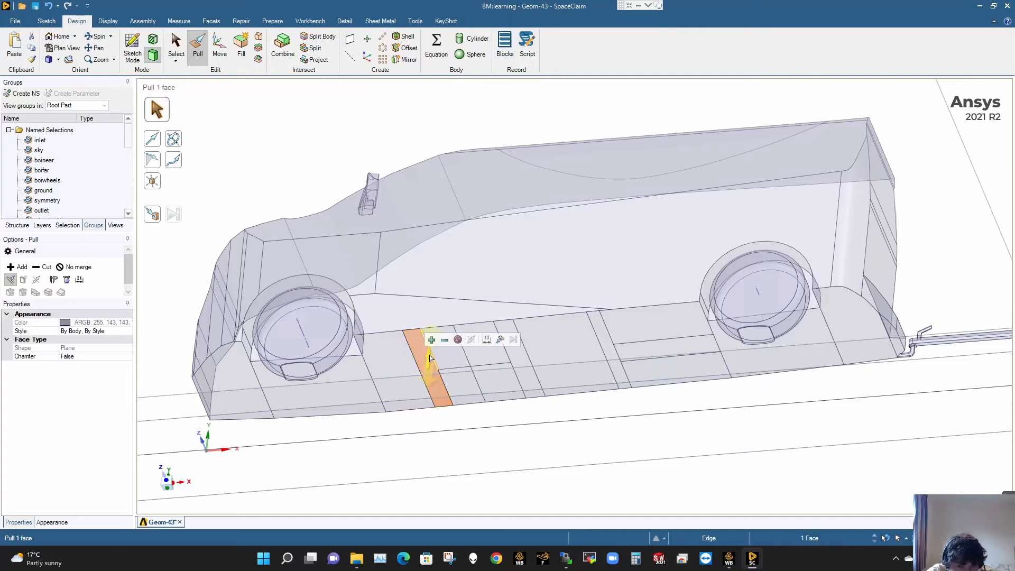
scroll(430, 358, up, 3)
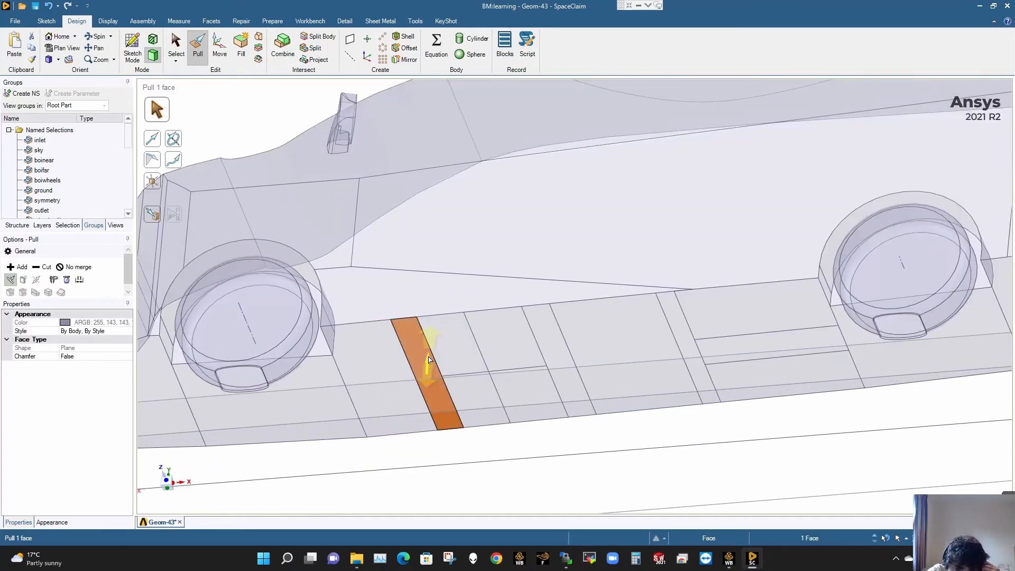
drag(428, 358, 486, 497)
click(487, 497)
Step: Pull the rear quadrant farthest from the wheels and the wide panel behind it upward into the van as recesses
click(514, 408)
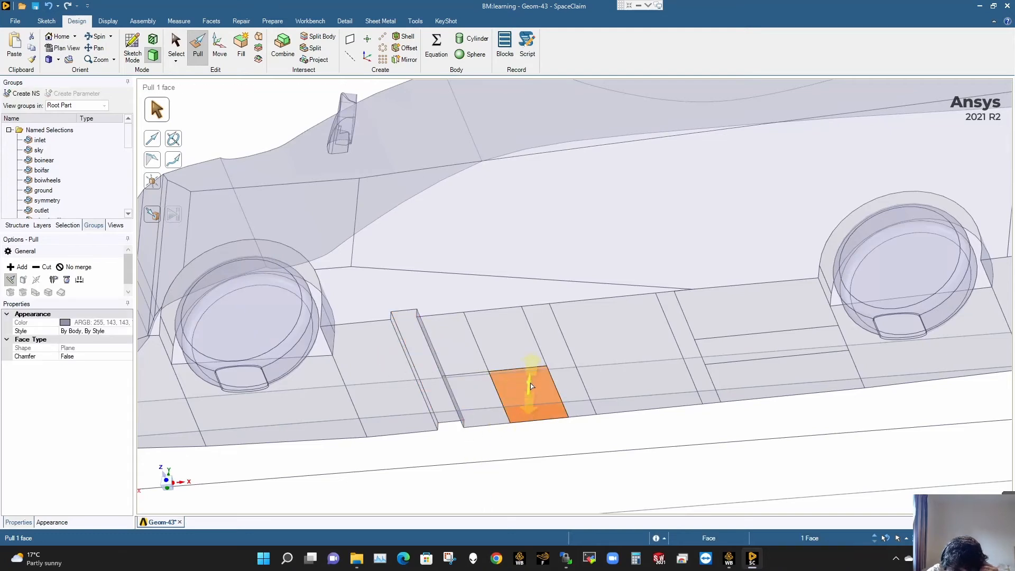
drag(531, 388, 531, 373)
click(532, 429)
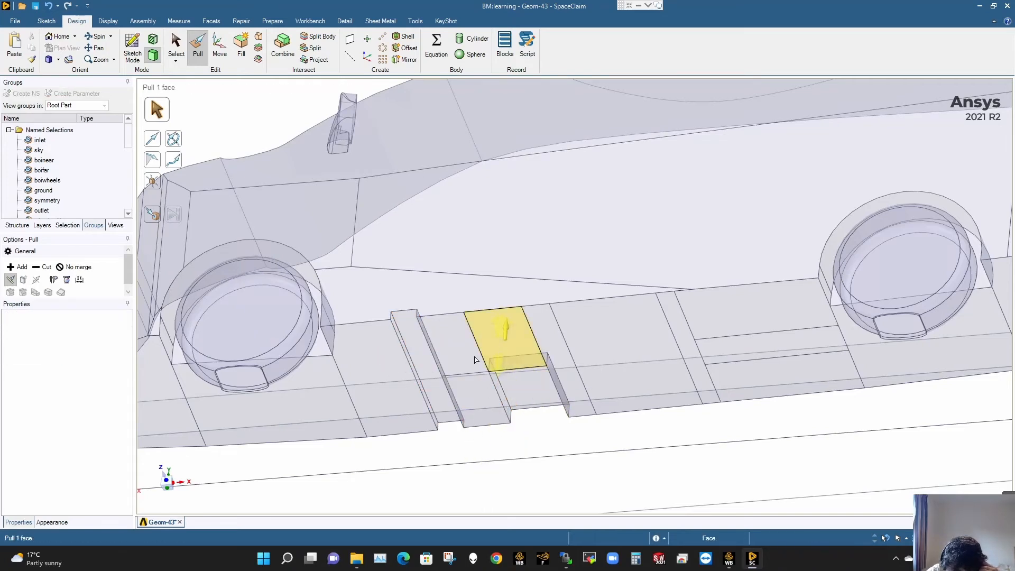
click(635, 336)
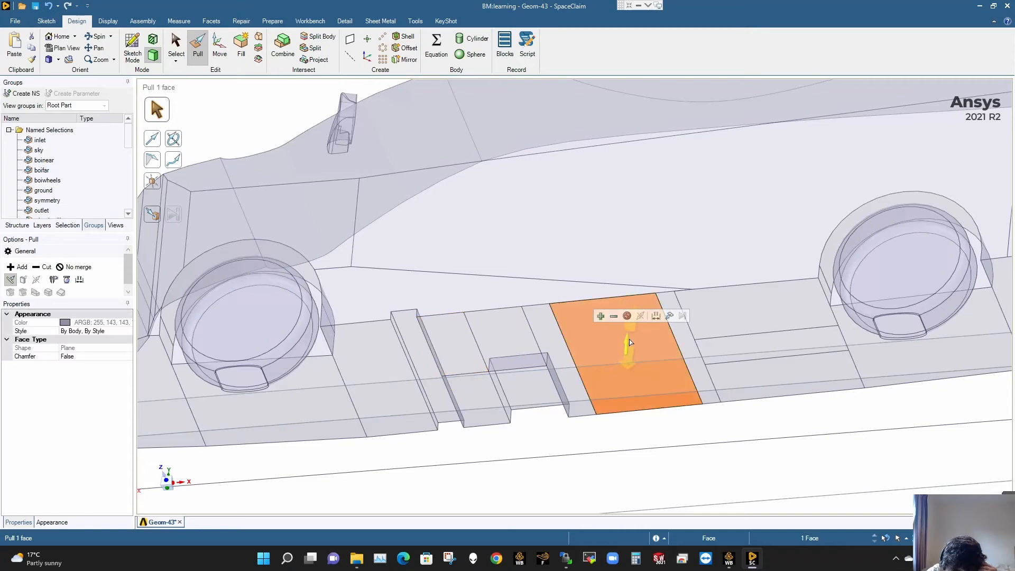
drag(630, 343, 629, 336)
click(604, 423)
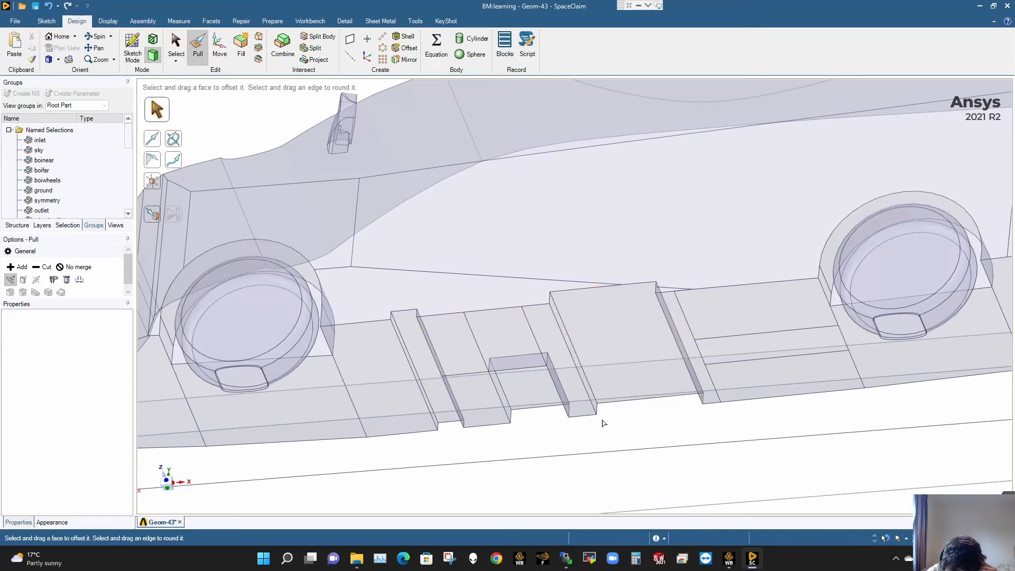
Step: Round the lower edge between the second narrow strip and the recessed wide panel with a radius of about 34 mm
click(594, 409)
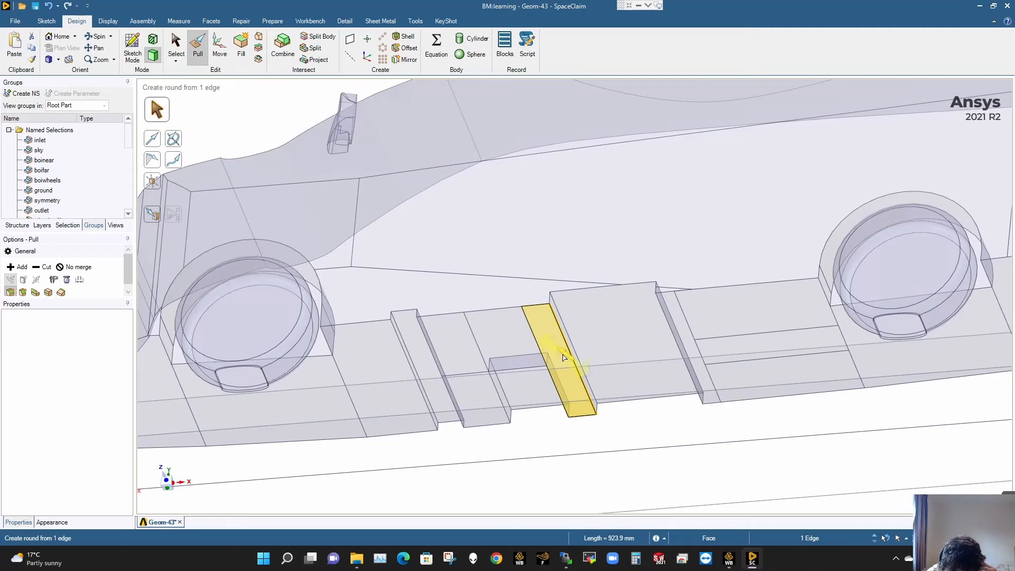
drag(564, 358, 561, 355)
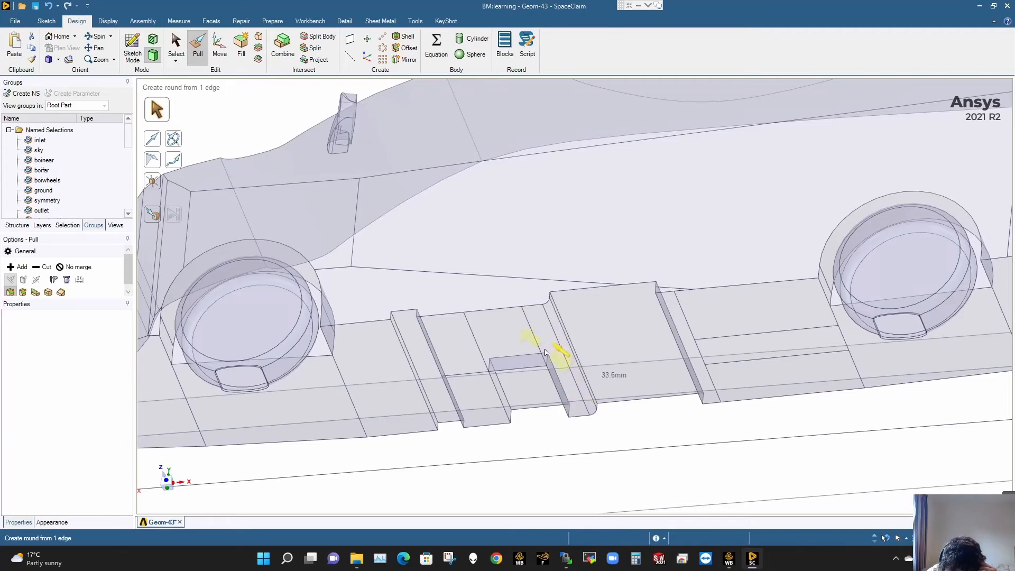
click(641, 411)
Step: Pull the narrow lengthwise strip ahead of the rear wheel out of the underbody by about 5 mm and extend it toward the wheel
click(720, 346)
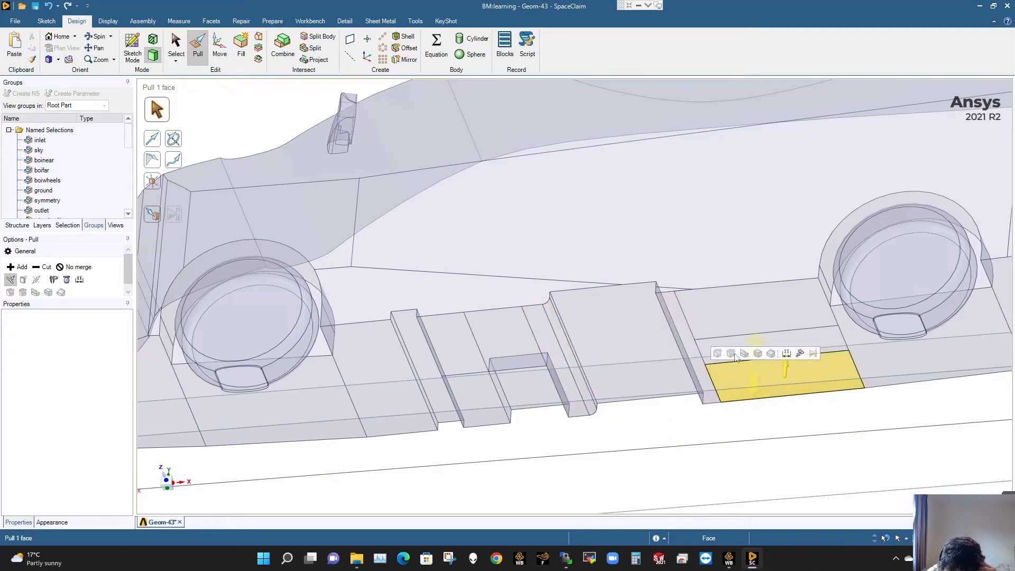
drag(776, 335, 772, 335)
scroll(832, 373, down, 4)
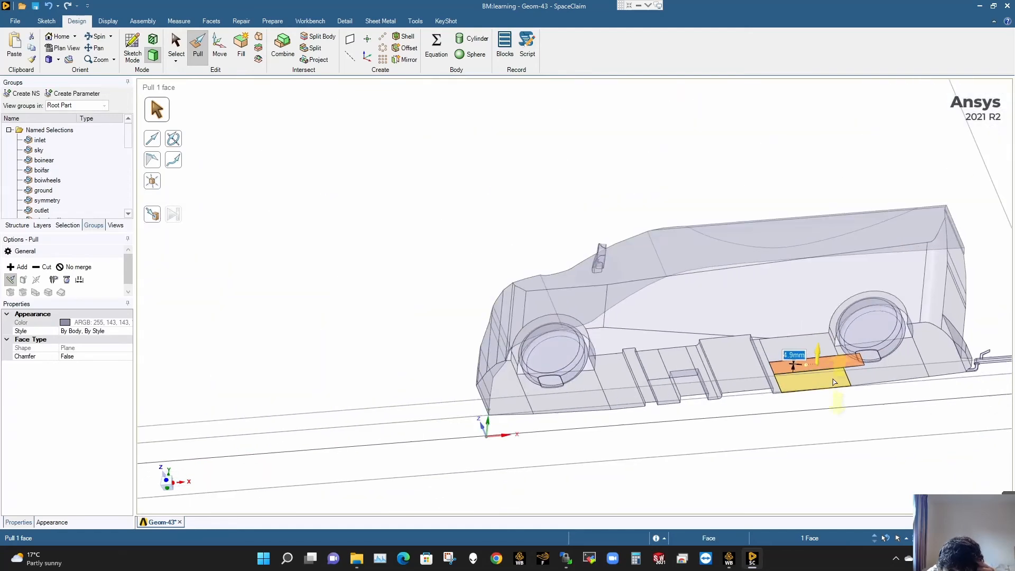
scroll(827, 367, up, 3)
key(Escape)
scroll(876, 356, up, 3)
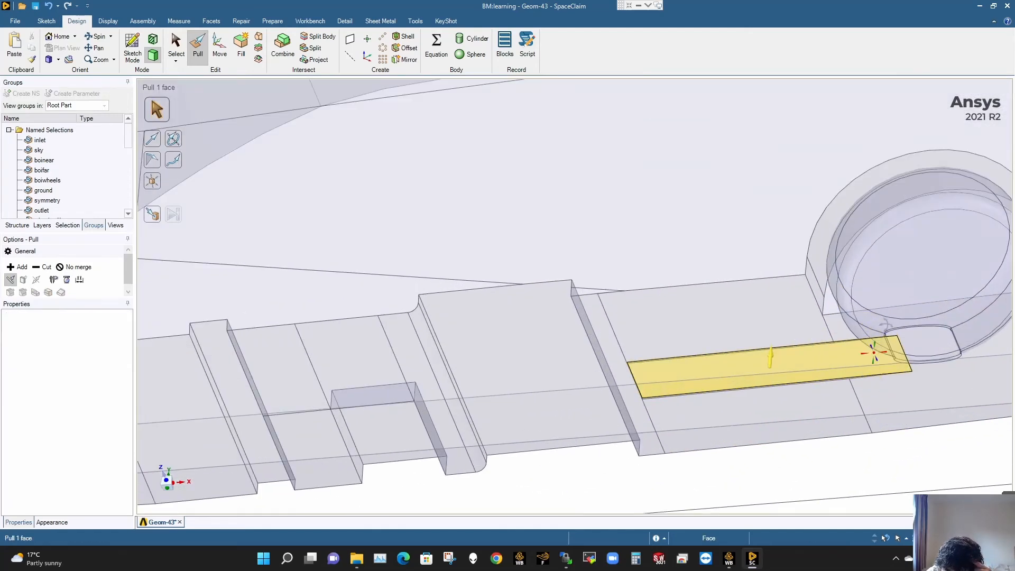
Step: Pull the long lengthwise strip ahead of the rear wheel upward into the van by about 16 mm
middle_drag(886, 324, 888, 303)
middle_drag(813, 363, 812, 383)
click(751, 370)
drag(766, 354, 768, 350)
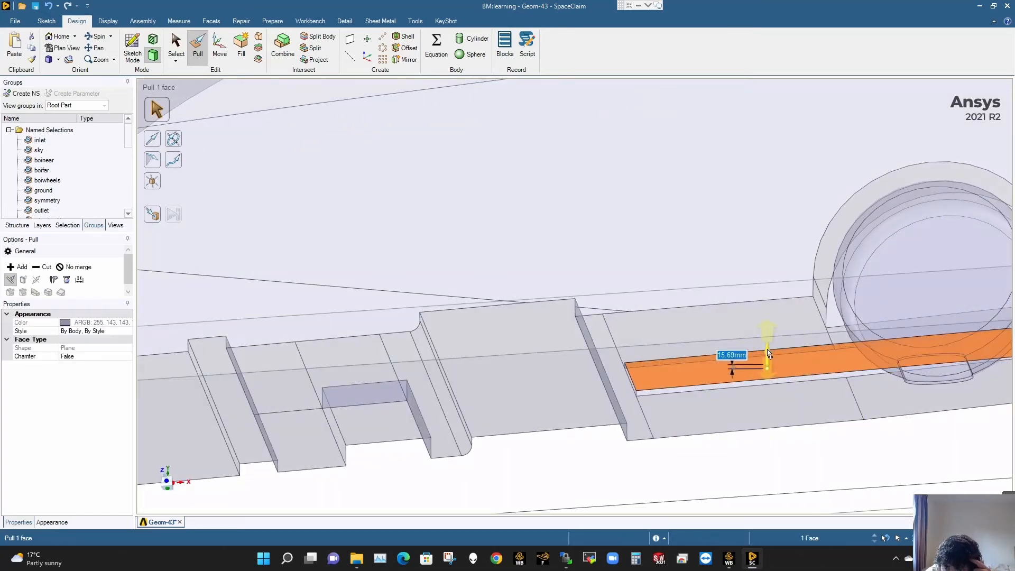
key(Escape)
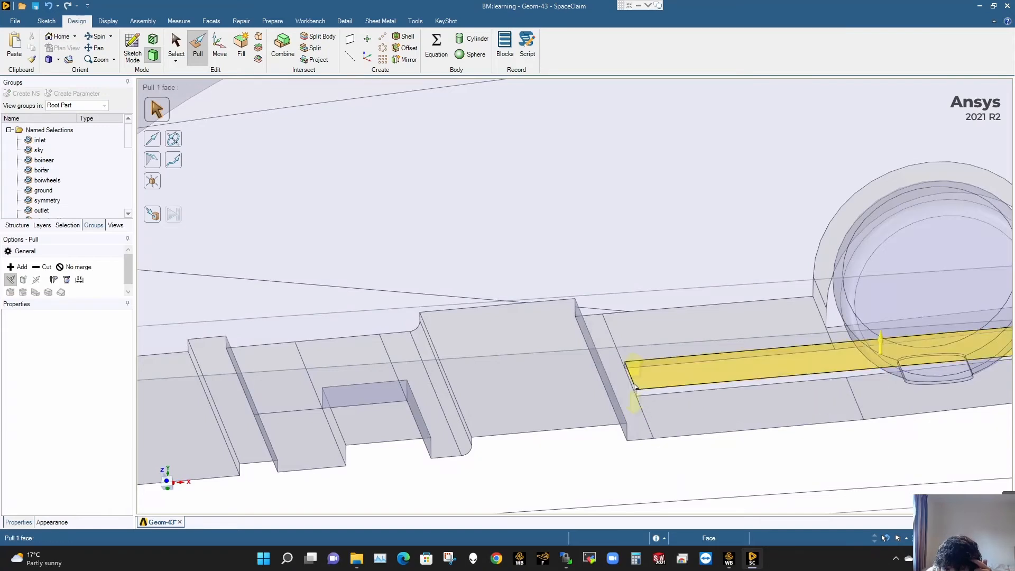
Step: Round the lower front edge of the recessed lengthwise strip with a radius of about 16 mm
scroll(636, 389, up, 2)
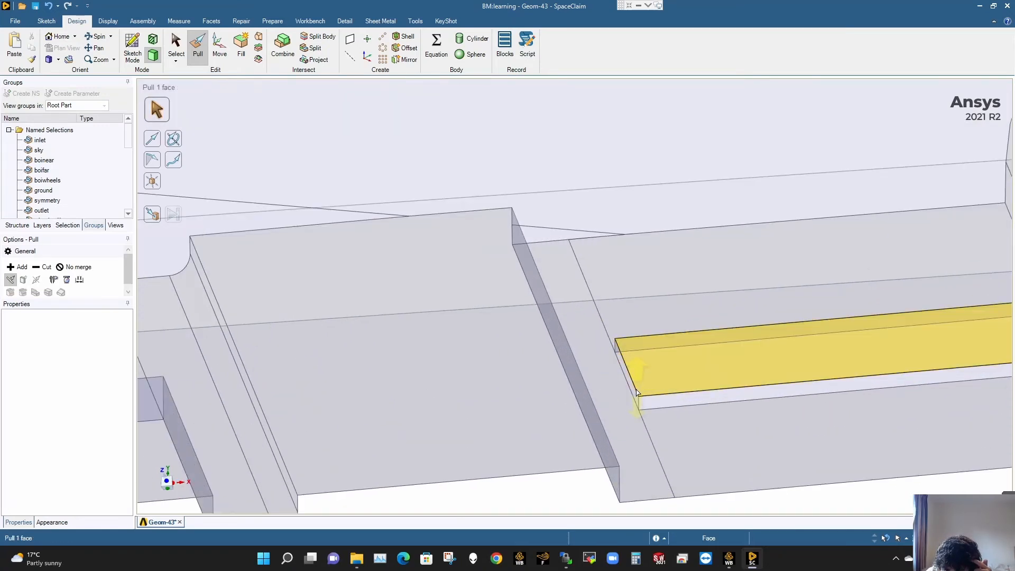
middle_drag(637, 392, 621, 391)
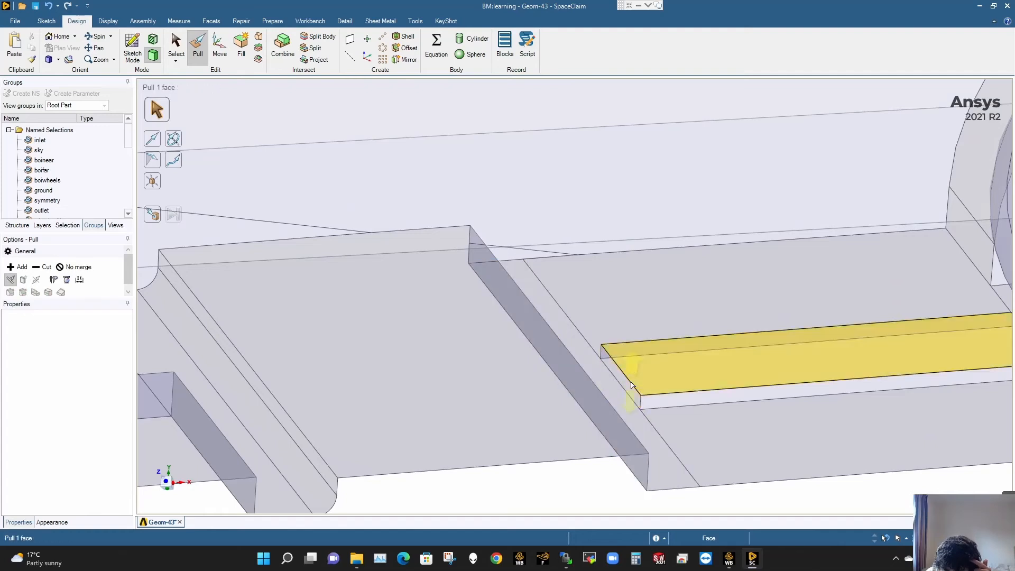
click(615, 381)
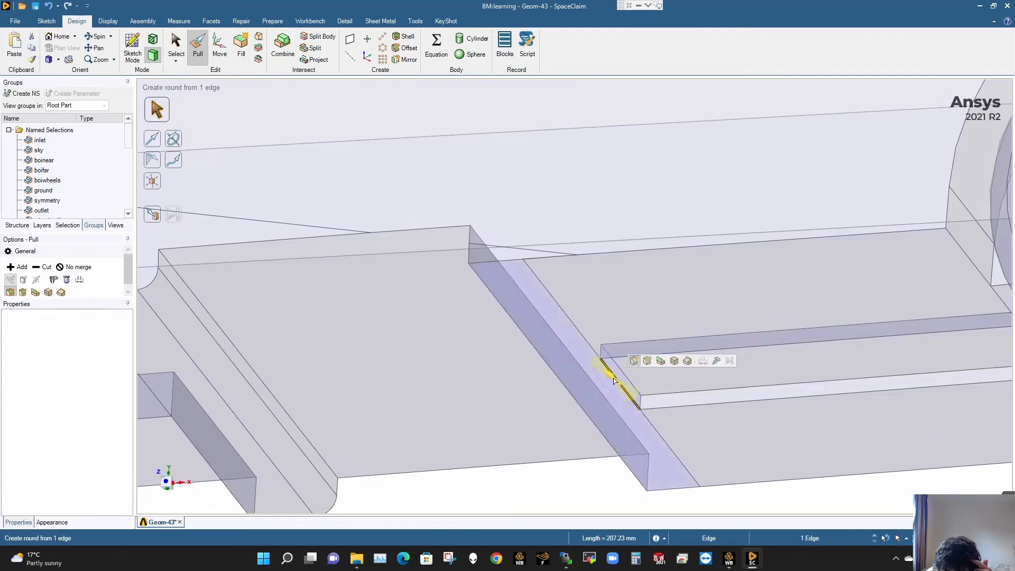
drag(614, 381, 584, 373)
scroll(625, 422, down, 4)
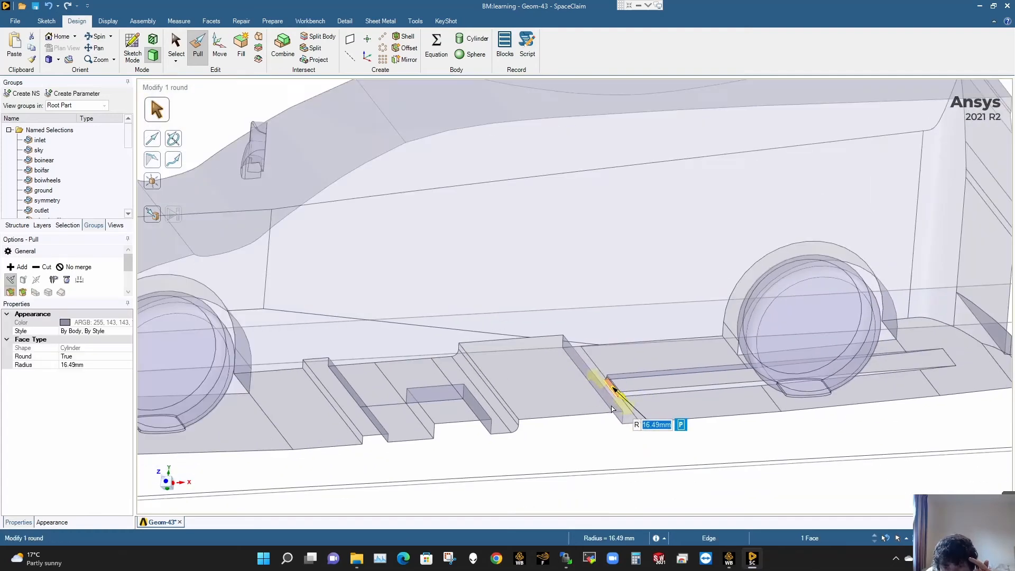
click(626, 447)
Step: Round the lower front edge of the crosswise channel behind the front wheel with a radius of about 37 mm
scroll(621, 444, down, 4)
scroll(577, 426, up, 4)
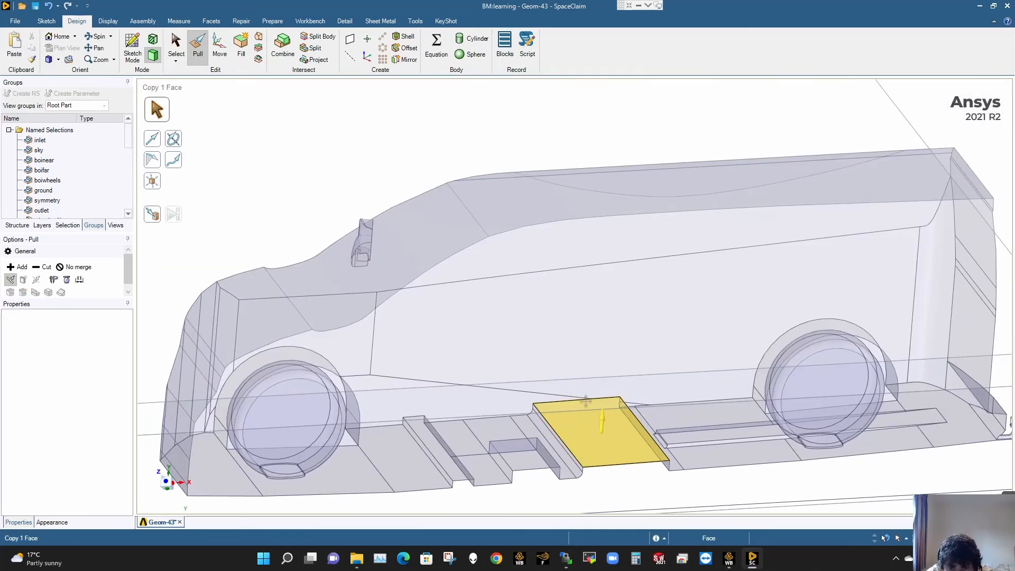
middle_drag(612, 374, 569, 340)
click(425, 380)
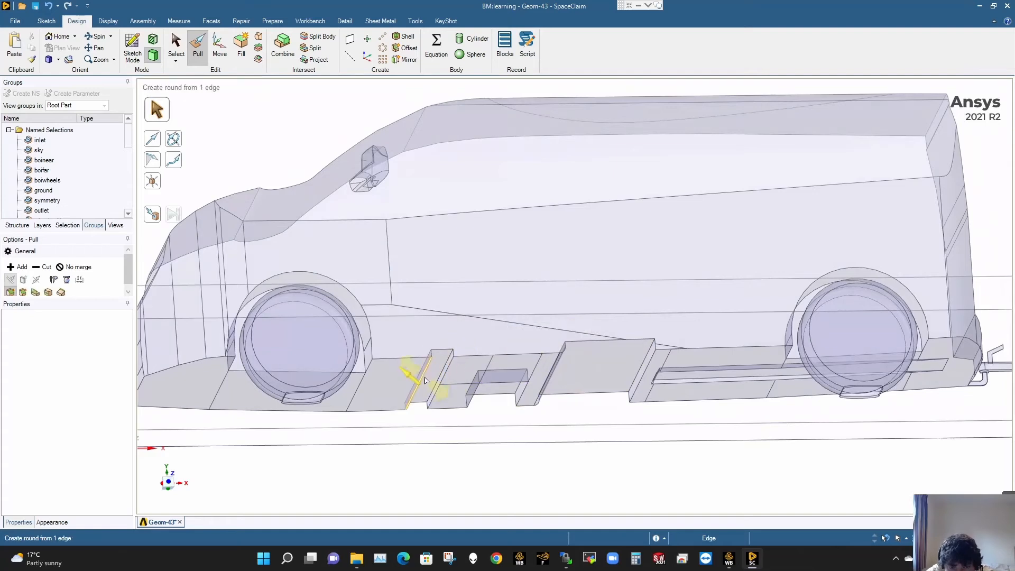
click(422, 380)
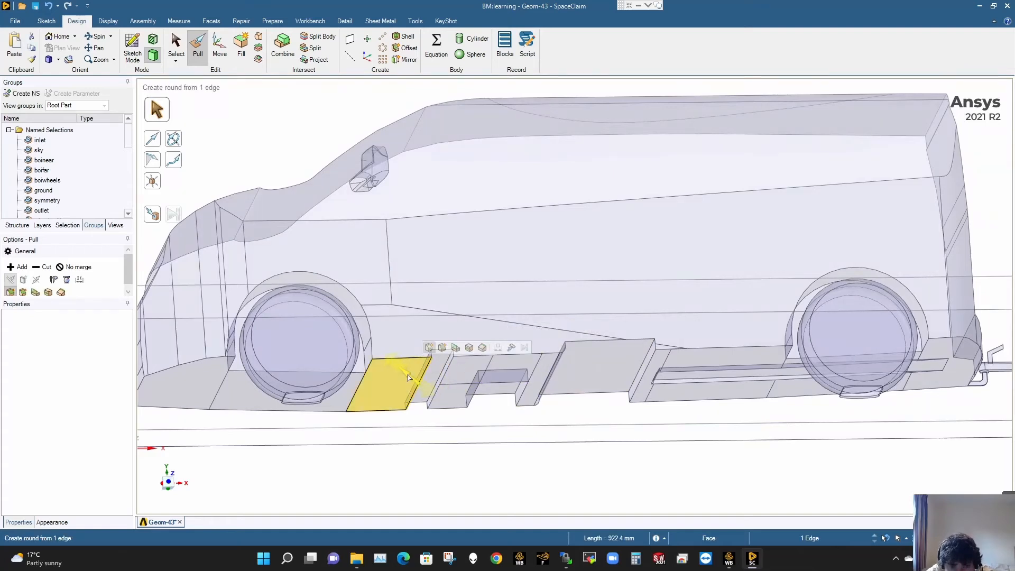
drag(407, 377, 391, 366)
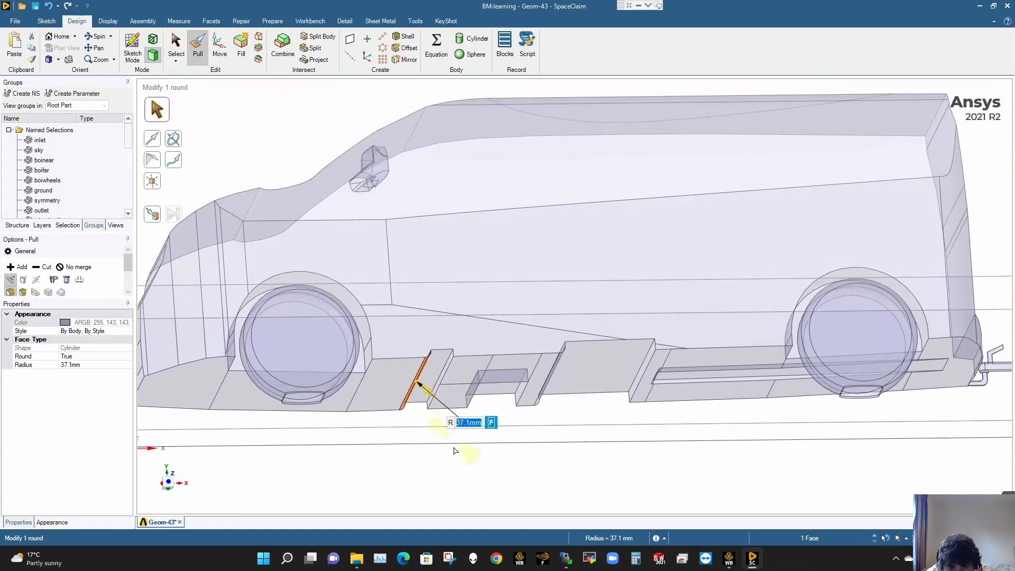
click(455, 482)
Step: Round the lower lengthwise edge of the recessed quadrant between the crosswise channel and the wide panel
scroll(431, 377, up, 2)
mouse_move(417, 375)
middle_down()
mouse_move(395, 377)
mouse_move(409, 378)
middle_up()
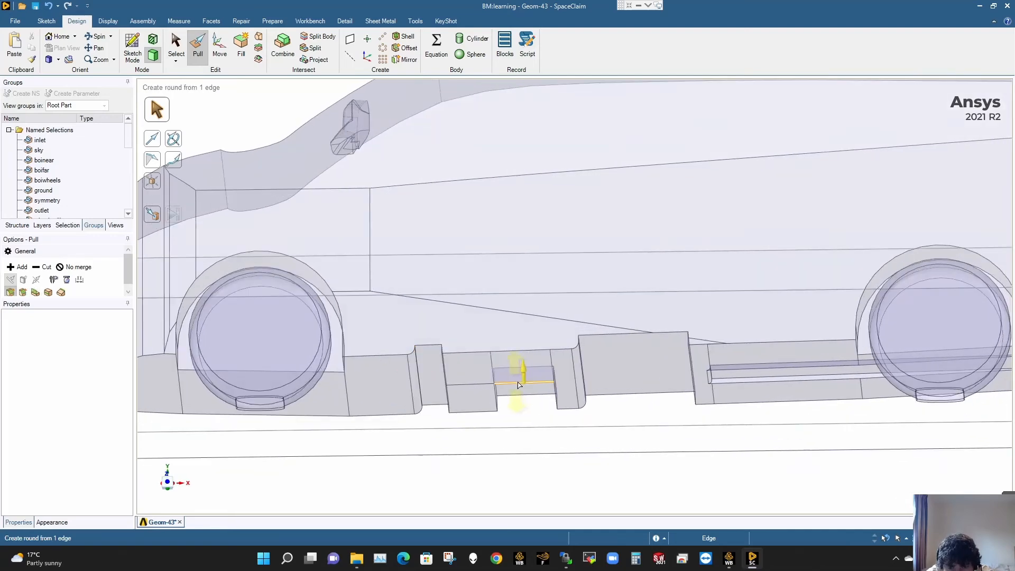
click(521, 384)
drag(521, 377, 540, 478)
scroll(545, 397, down, 3)
click(547, 324)
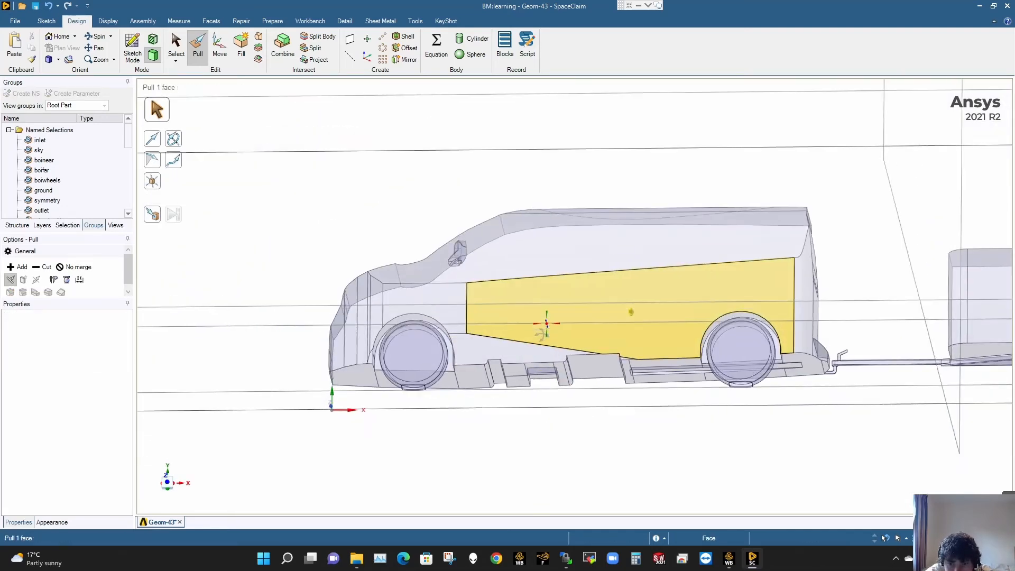
mouse_move(540, 334)
middle_down()
mouse_move(530, 353)
mouse_move(532, 341)
middle_up()
click(635, 446)
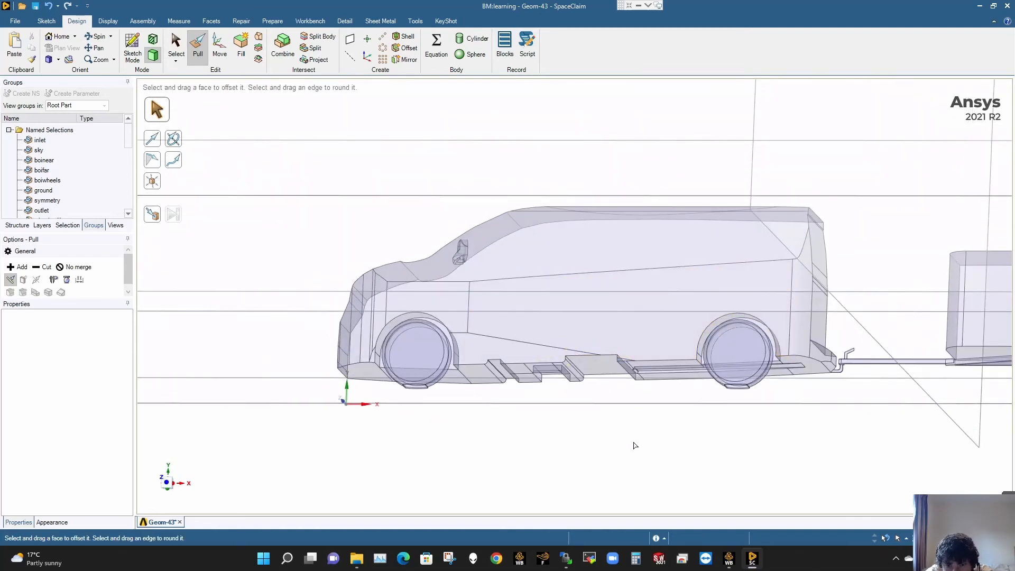
Step: Hide the van's named selections vanbulk, vanrearbulk, bumper, mirror, fwheel, bwheel, wheelradii and the wheel surround group
click(585, 373)
key(s)
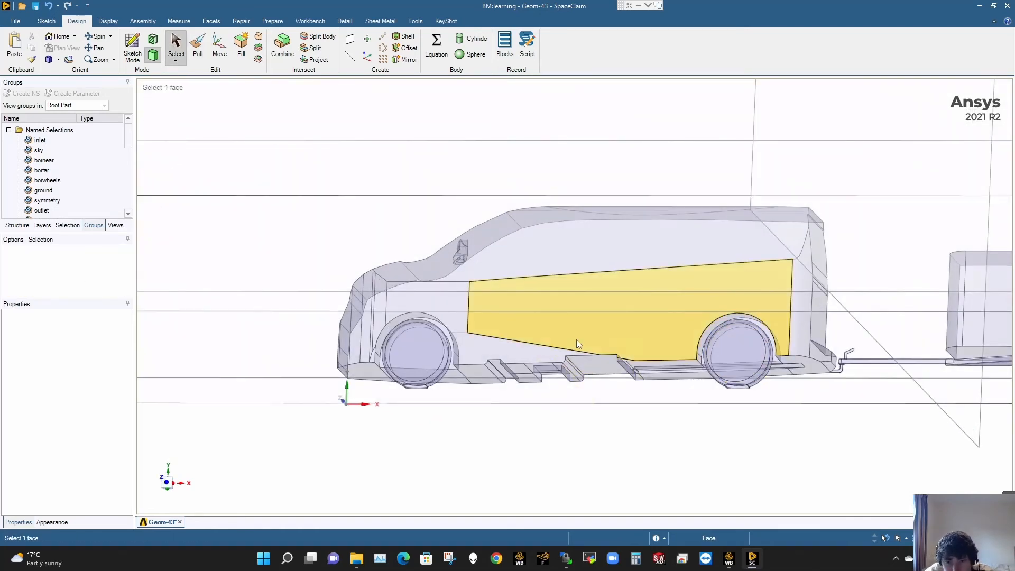
scroll(597, 365, up, 2)
click(758, 355)
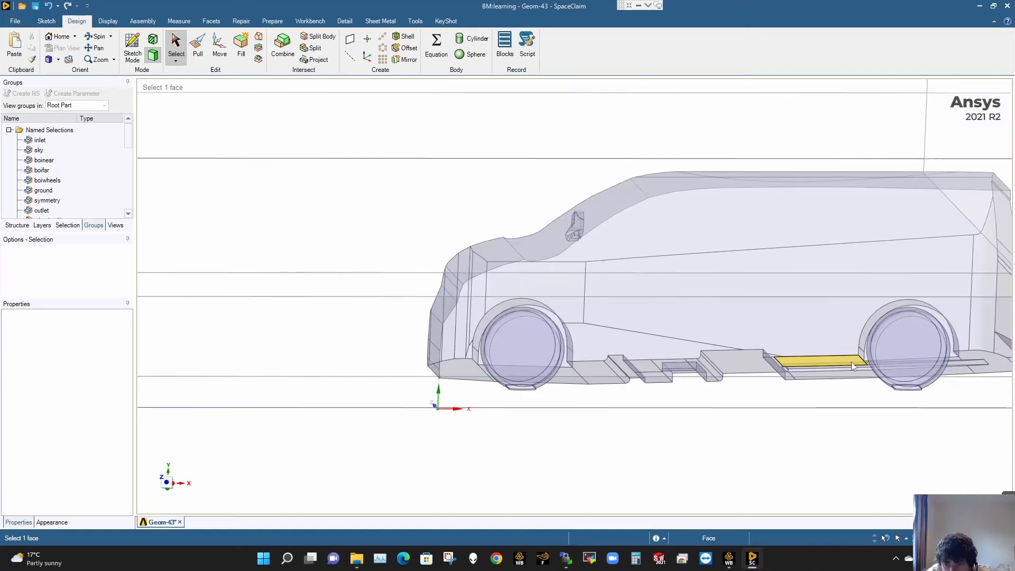
scroll(852, 363, down, 2)
ctrl+middle_drag(806, 344, 676, 313)
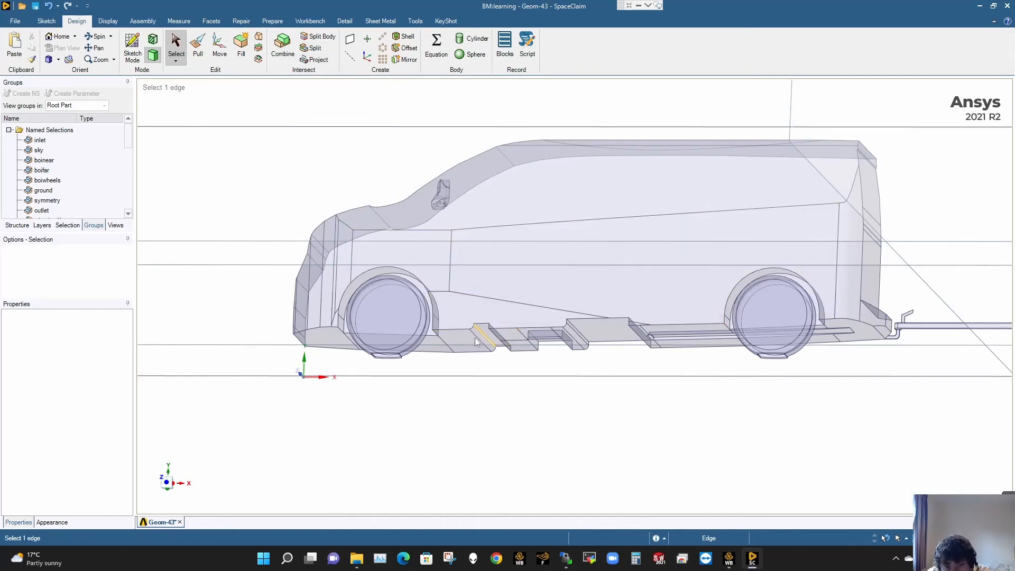
scroll(58, 176, down, 4)
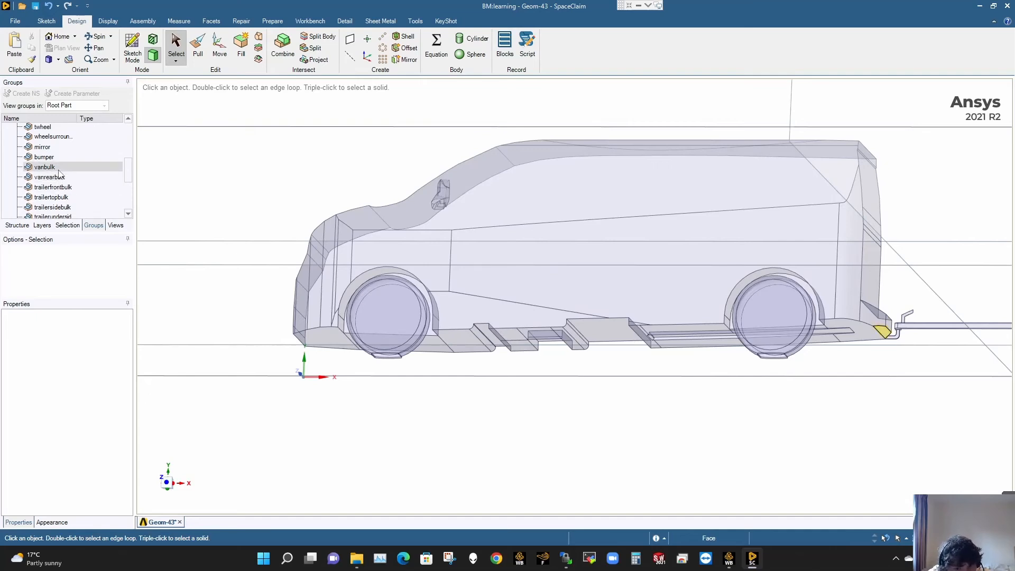
click(58, 169)
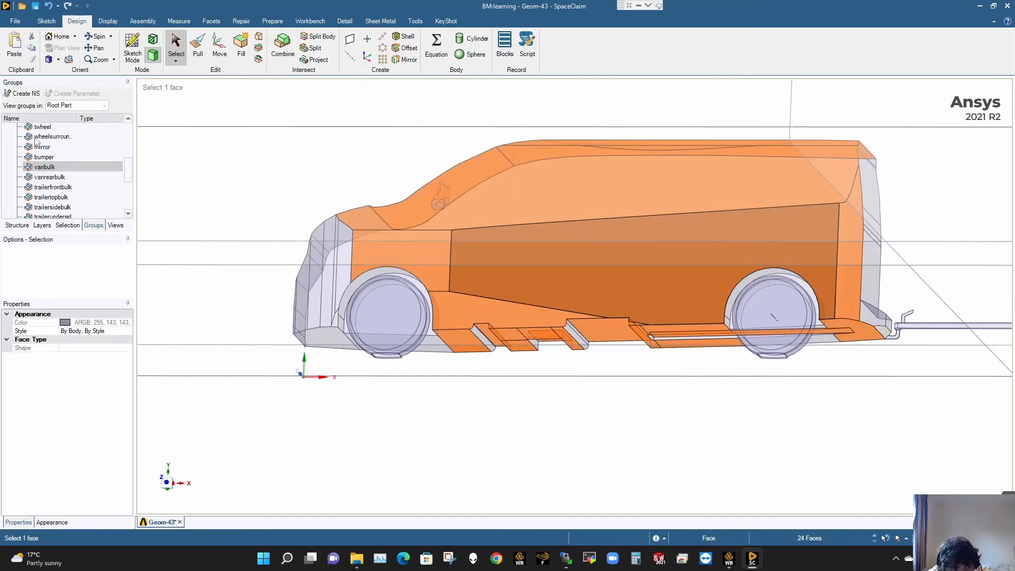
ctrl+click(53, 177)
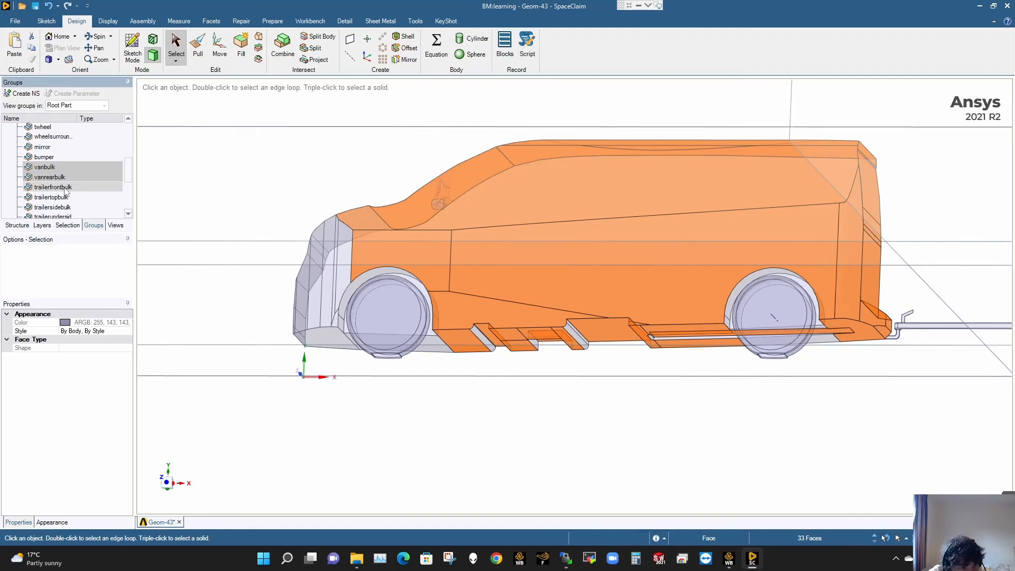
ctrl+click(59, 158)
ctrl+click(61, 138)
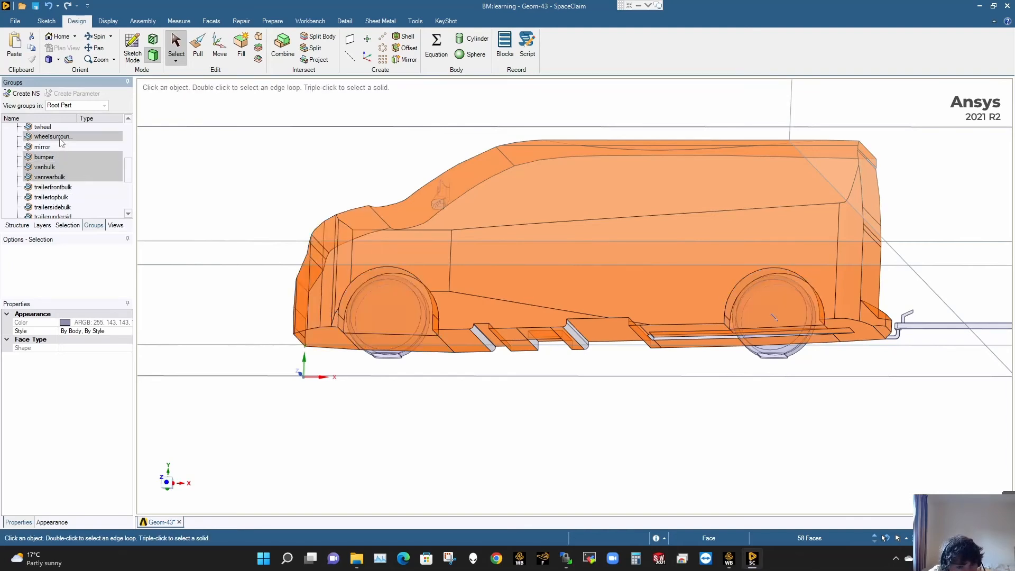
scroll(60, 143, up, 1)
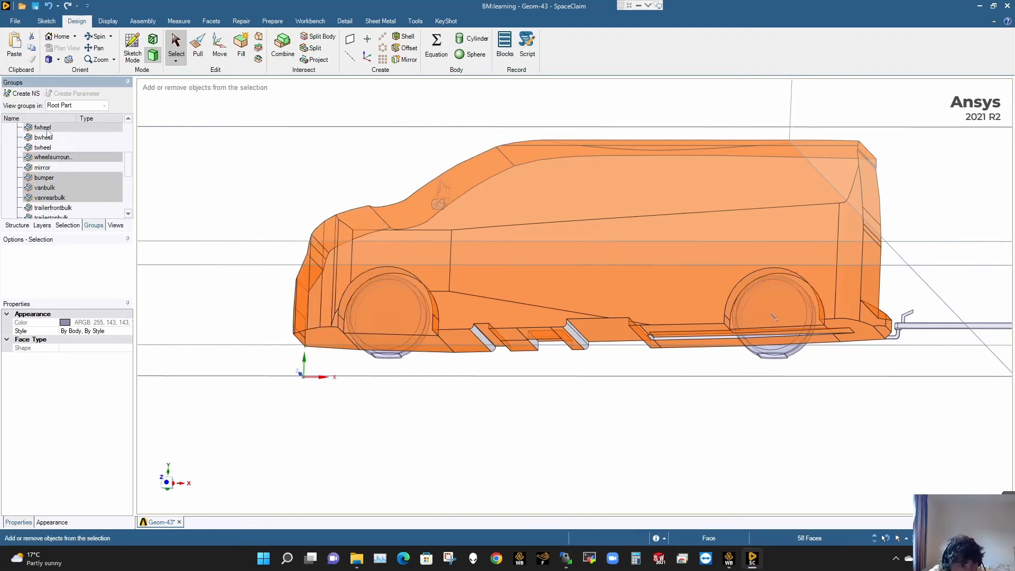
ctrl+click(47, 138)
ctrl+click(48, 140)
ctrl+click(58, 168)
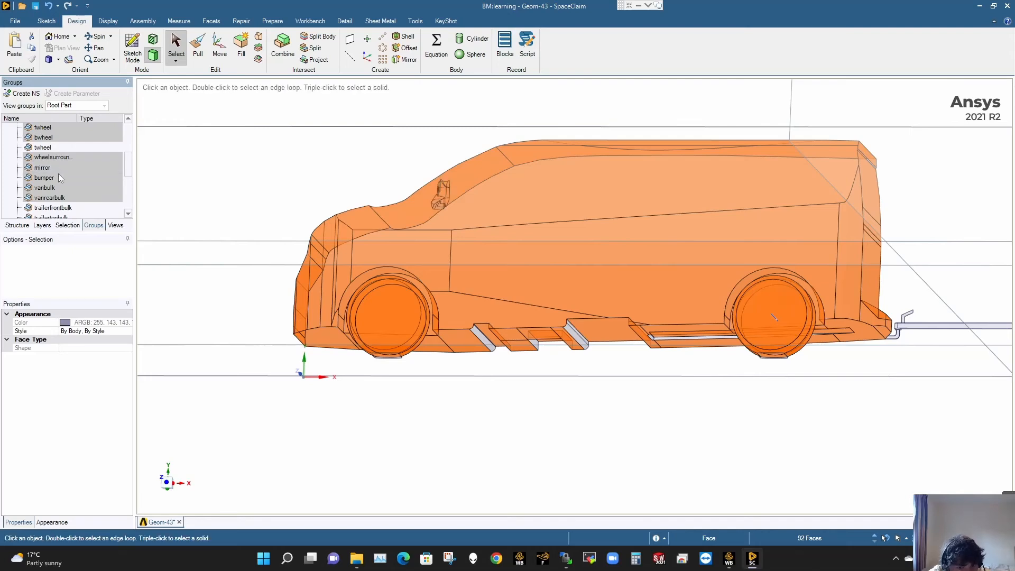
scroll(58, 174, up, 2)
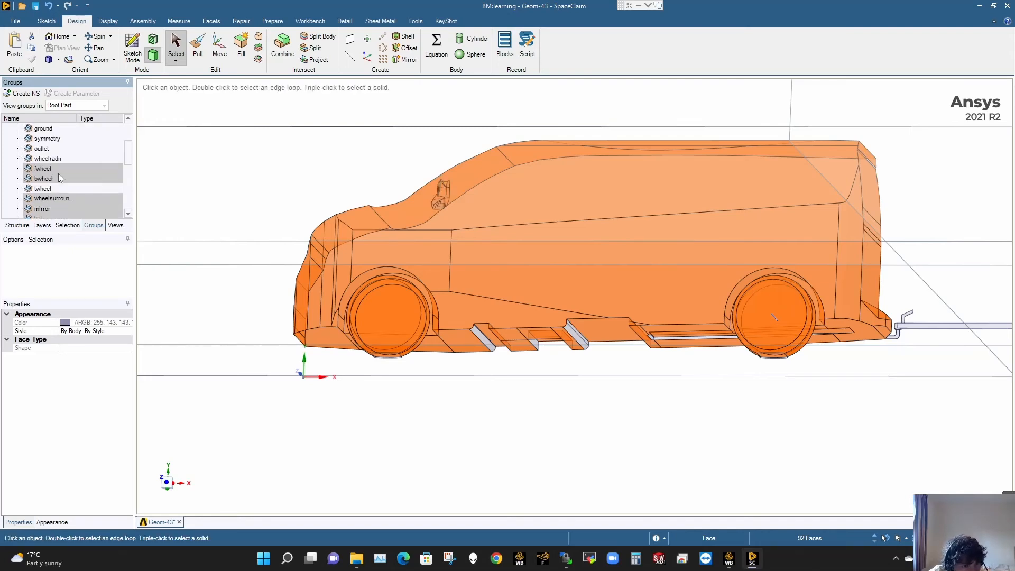
ctrl+click(55, 160)
right_click(55, 160)
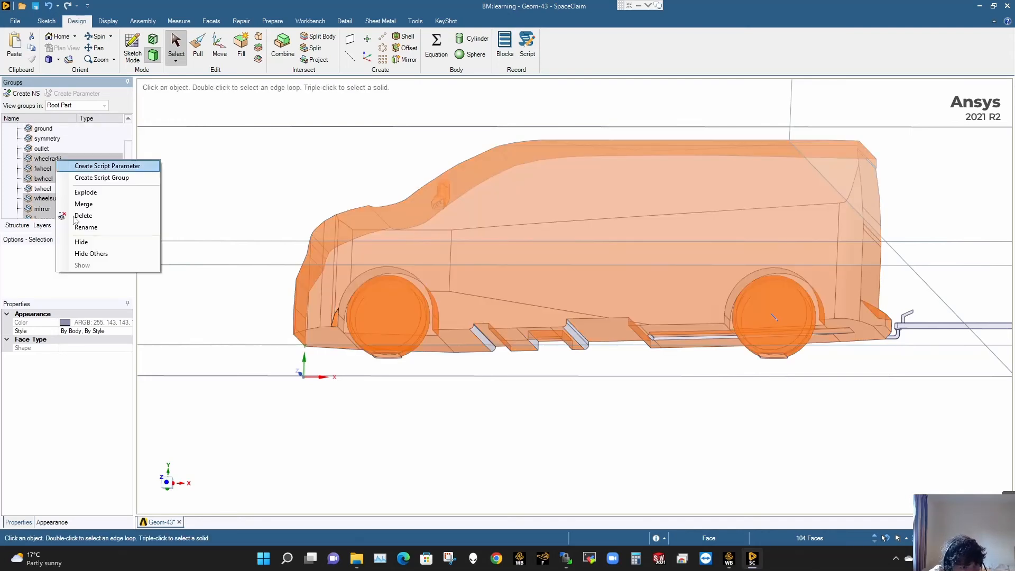
click(82, 242)
click(542, 430)
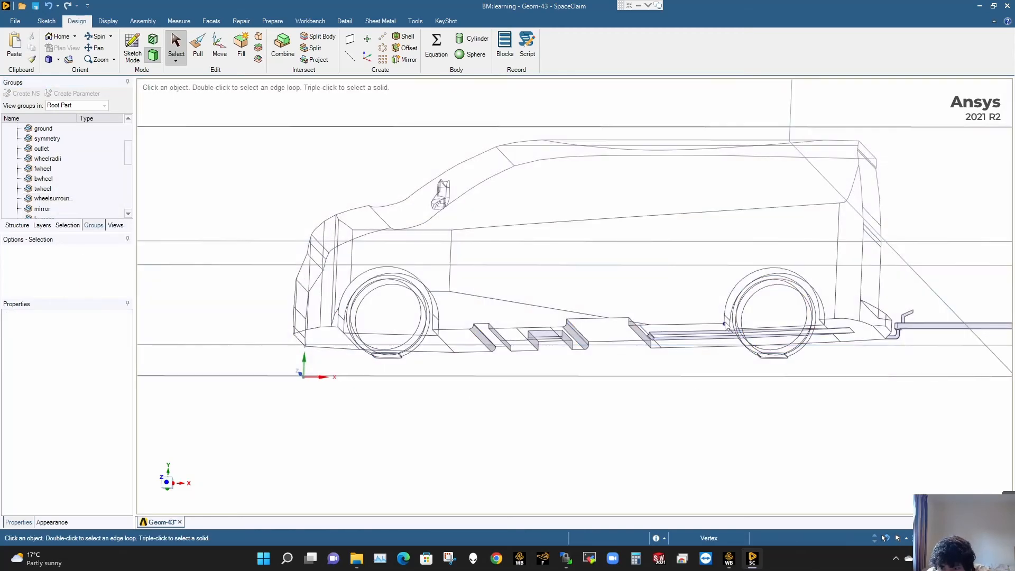
Step: Hide all the trailer named selections, from trailerfrontbulk through trailerhitchfine, together with the group named fine
scroll(724, 319, up, 3)
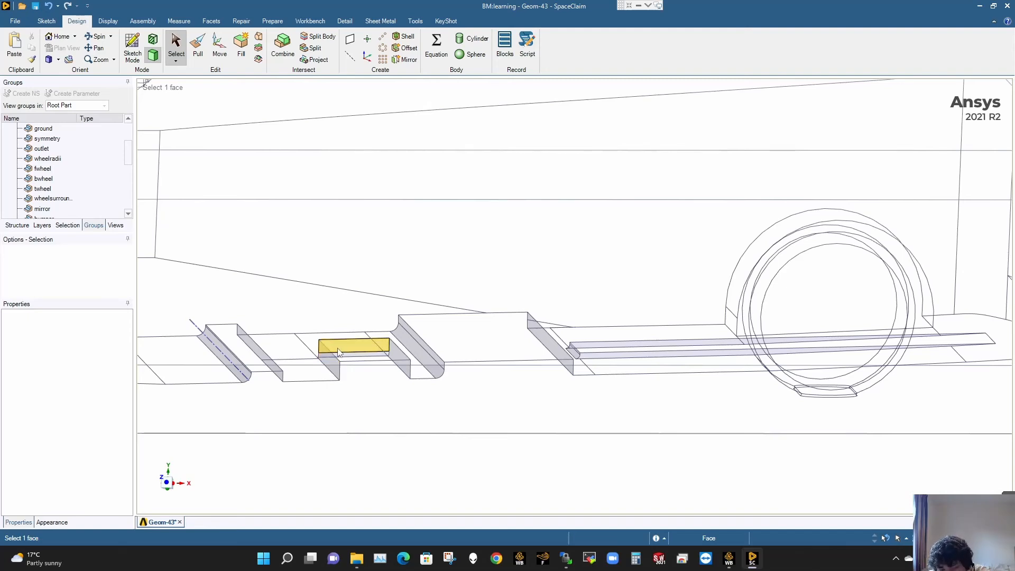
key(Escape)
scroll(525, 444, down, 4)
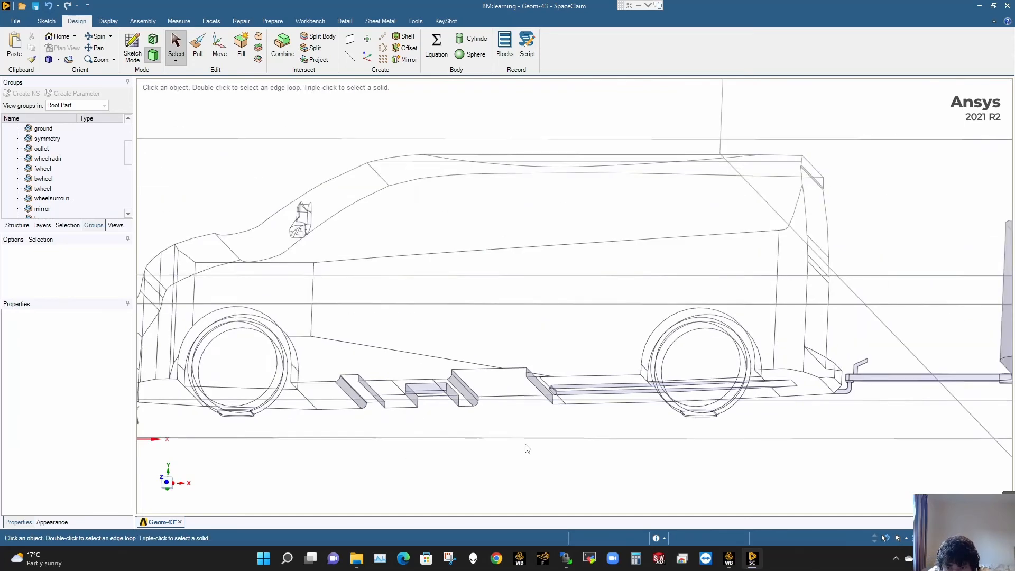
scroll(49, 195, down, 8)
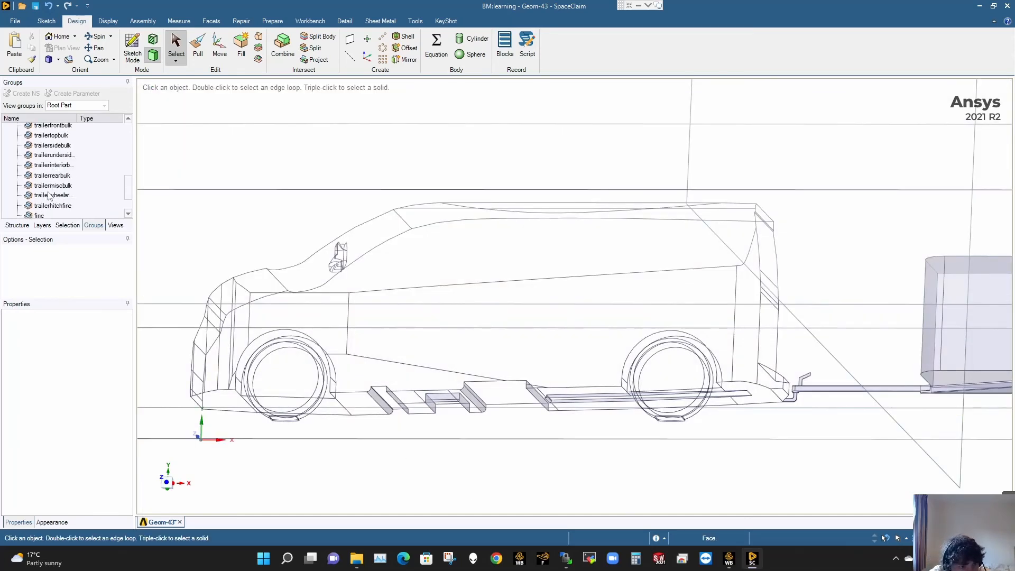
click(42, 185)
ctrl+click(51, 175)
ctrl+click(52, 166)
ctrl+click(52, 156)
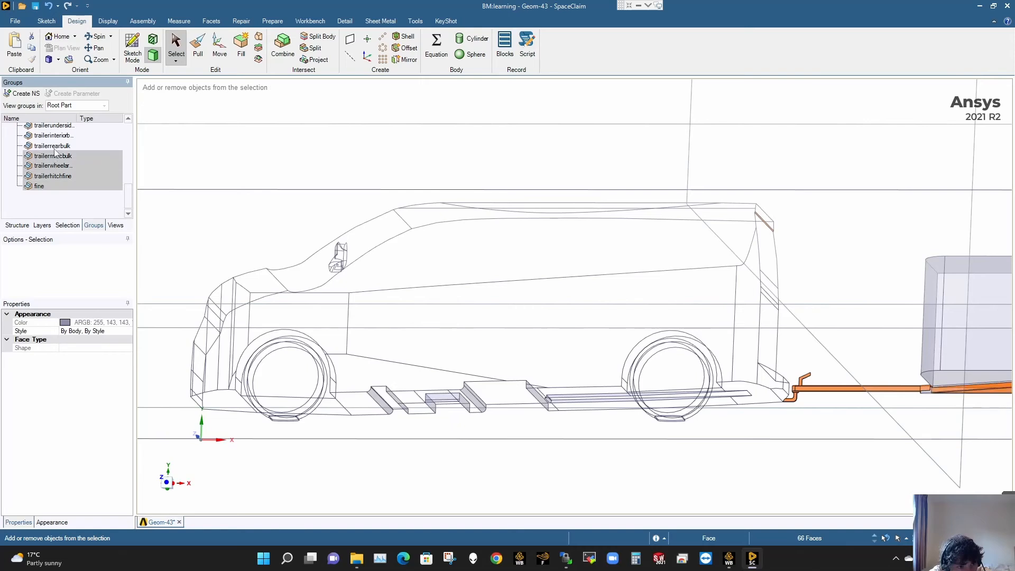
ctrl+click(52, 147)
scroll(52, 146, up, 2)
ctrl+click(55, 177)
ctrl+click(56, 158)
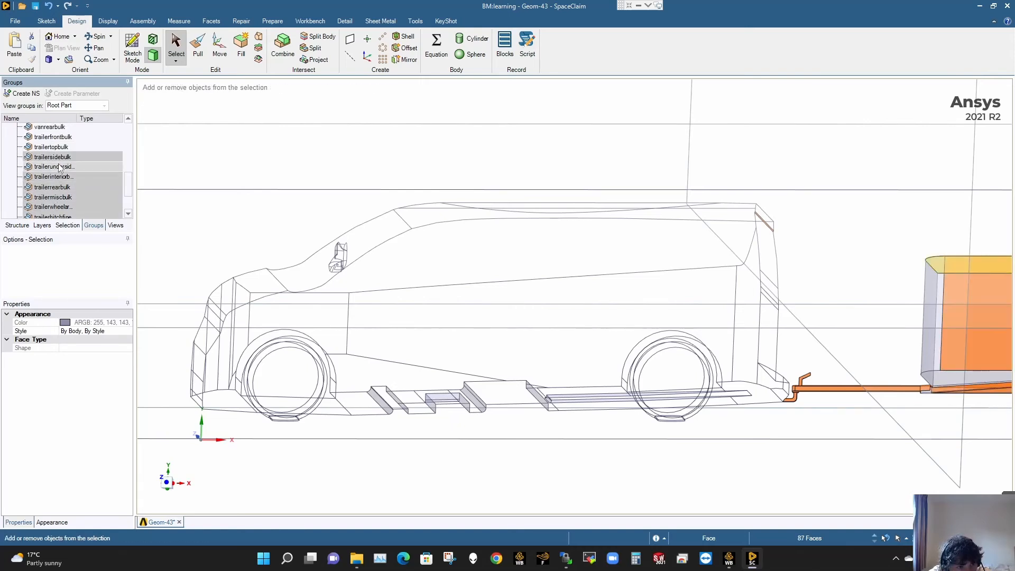
ctrl+click(56, 168)
scroll(56, 168, up, 2)
ctrl+click(59, 188)
ctrl+click(59, 178)
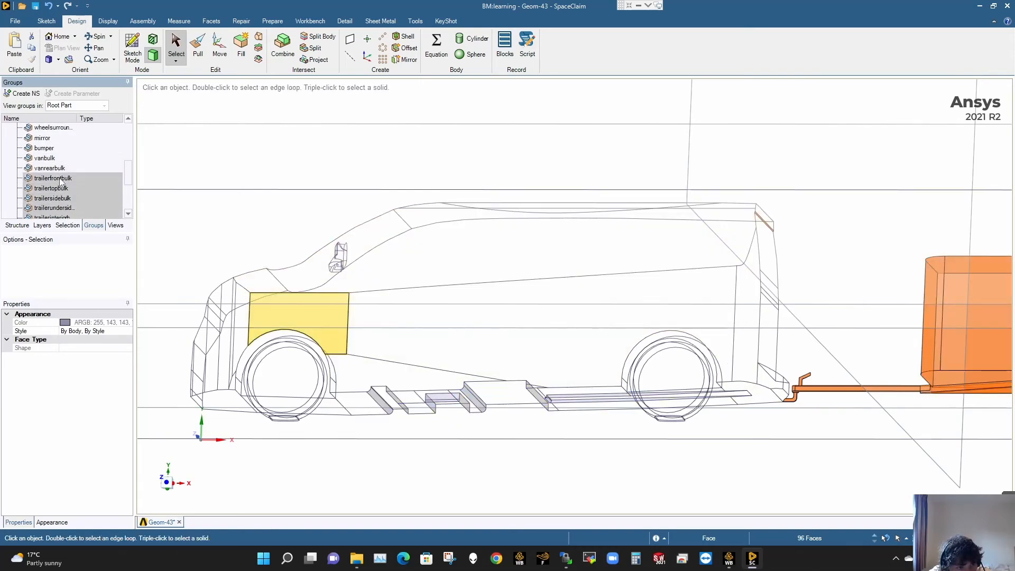
right_click(59, 178)
click(85, 261)
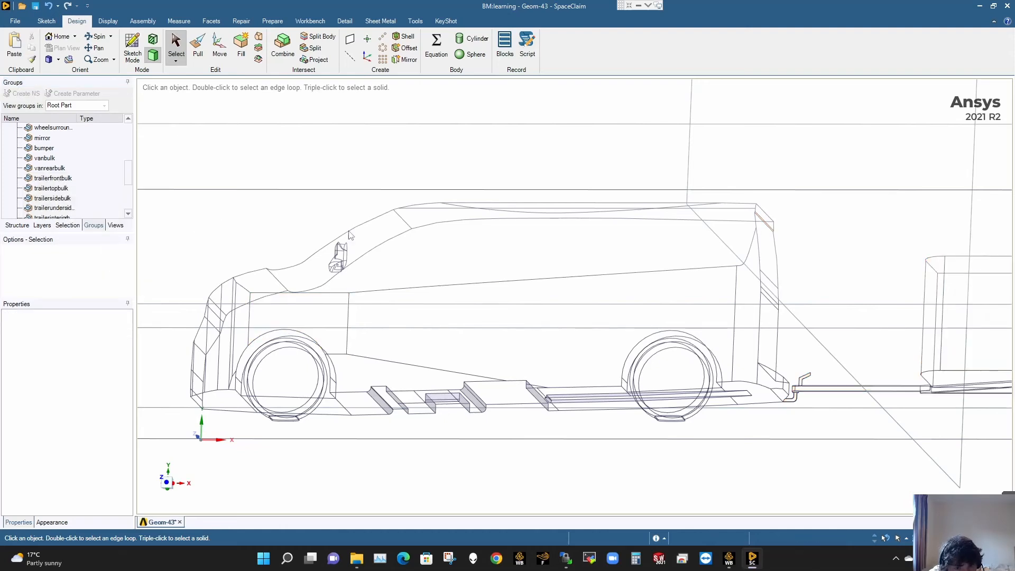
Step: Hide the trailer wheel's named selection, twheel
scroll(473, 258, down, 5)
scroll(42, 169, up, 2)
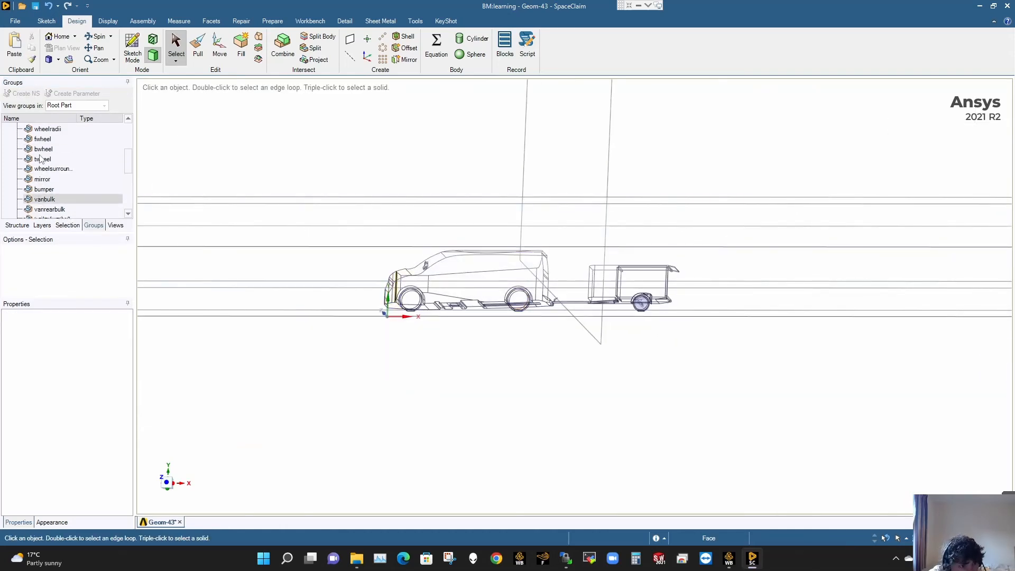
click(42, 181)
right_click(42, 179)
click(65, 249)
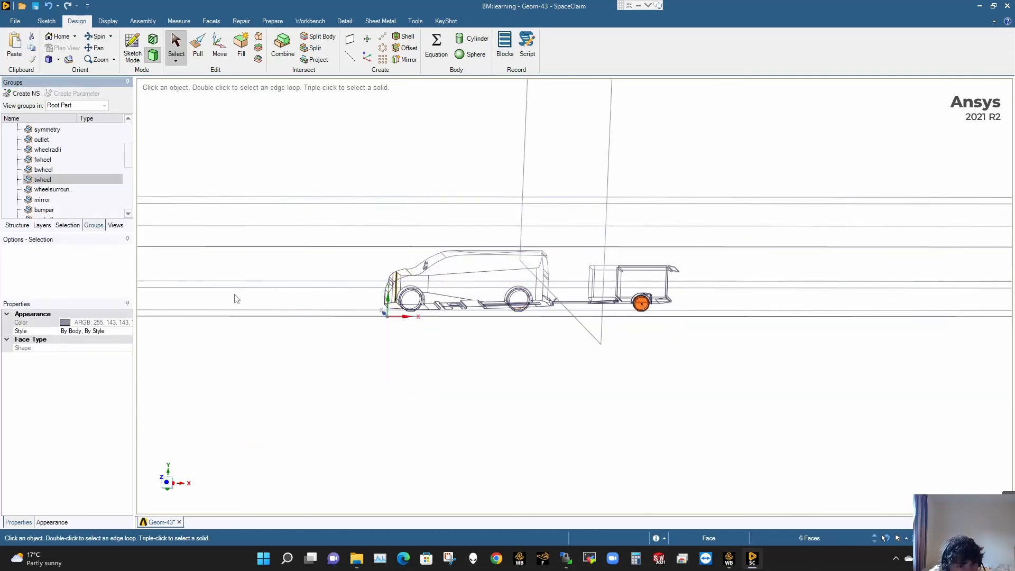
Step: Select all faces still visible and examine which underbody faces have no named selection
click(441, 369)
drag(325, 139, 740, 370)
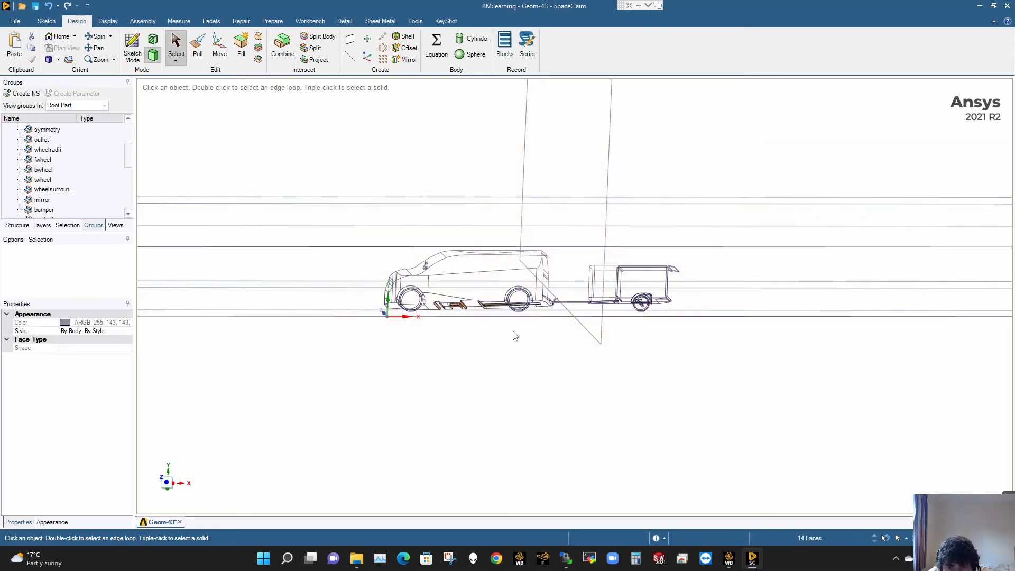
scroll(497, 317, up, 6)
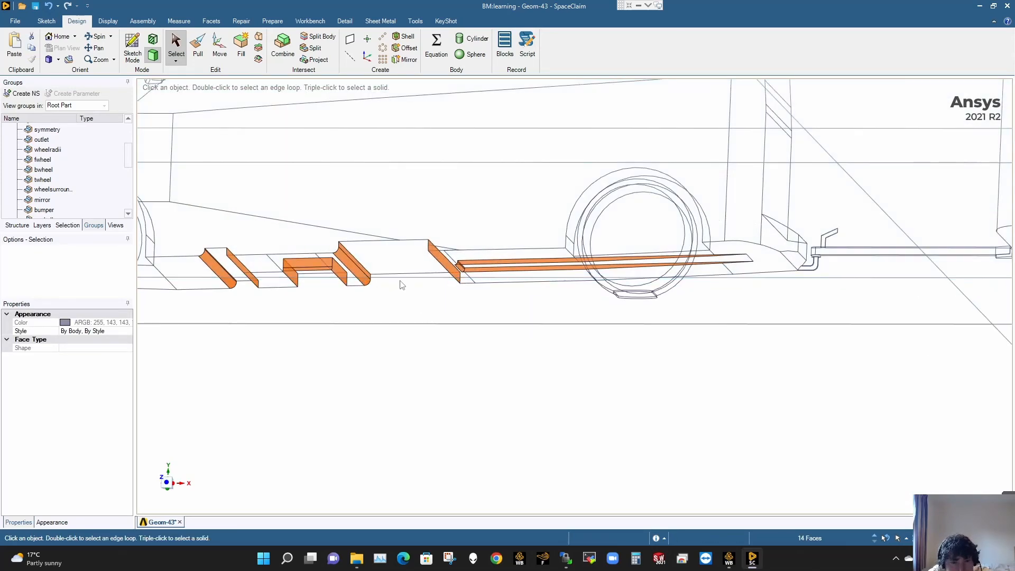
scroll(480, 284, down, 3)
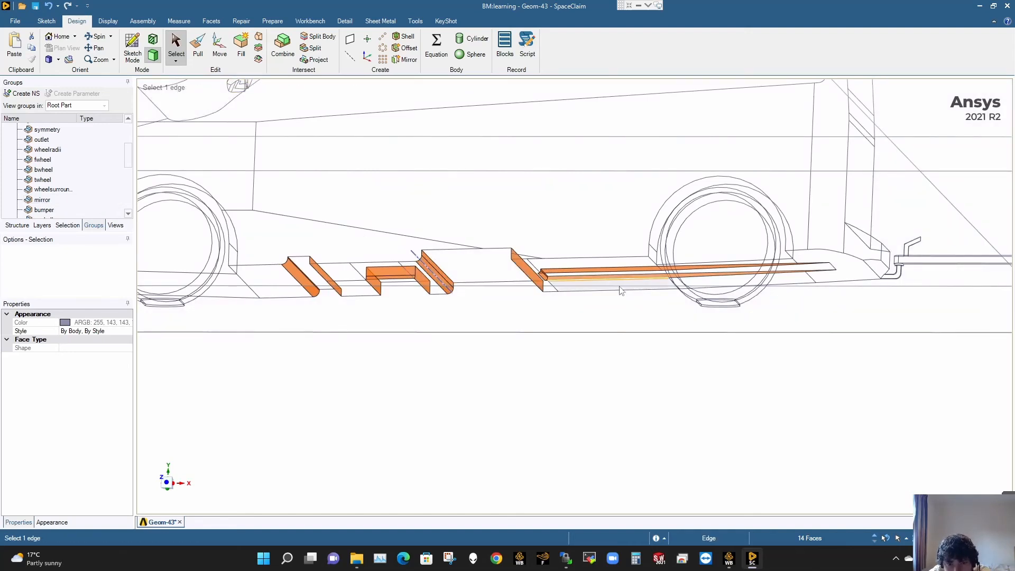
scroll(538, 270, up, 4)
scroll(544, 278, down, 6)
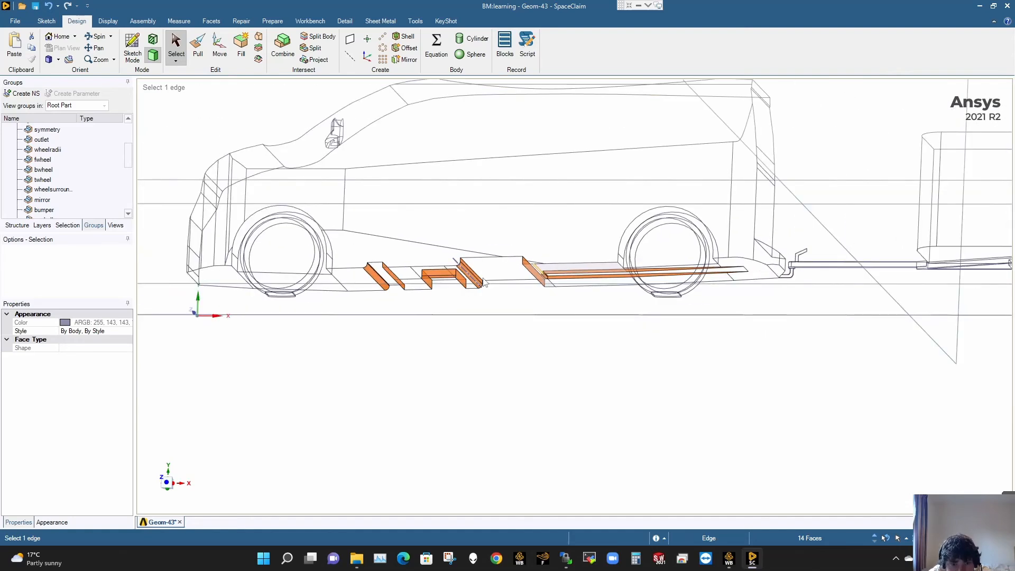
scroll(73, 206, down, 6)
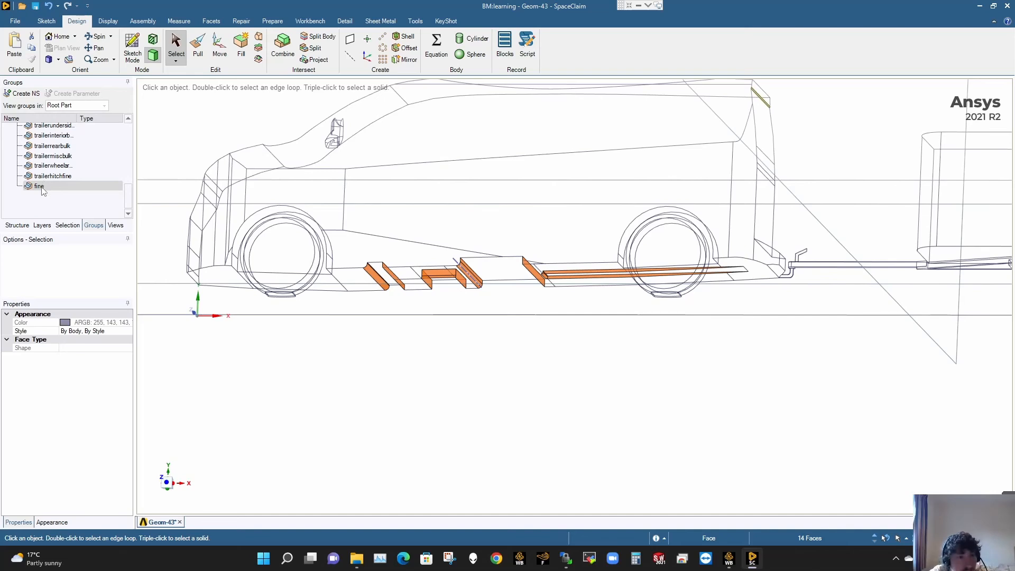
Step: Show the hidden face of the group named fine again
click(51, 204)
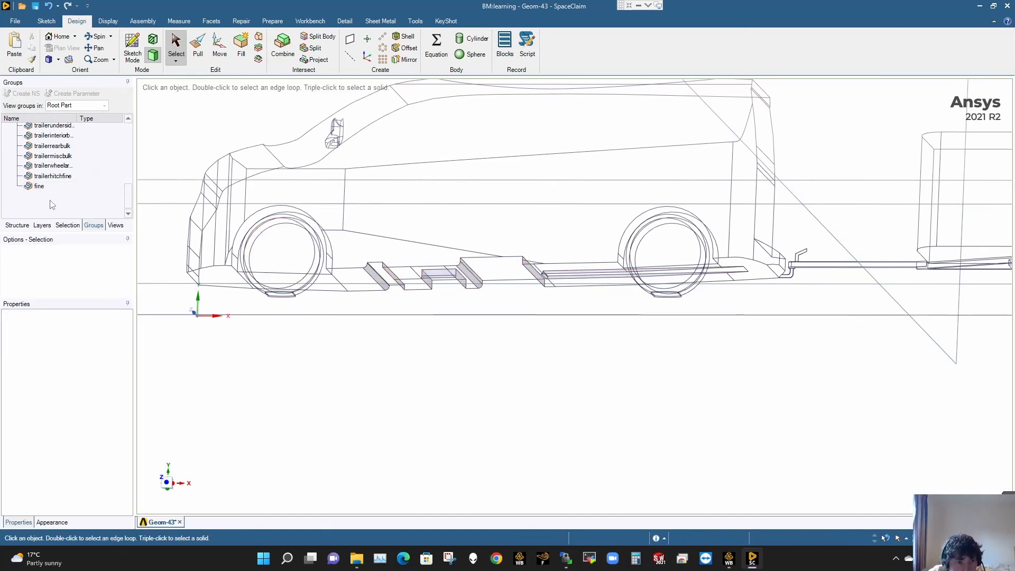
click(39, 186)
right_click(40, 188)
click(76, 280)
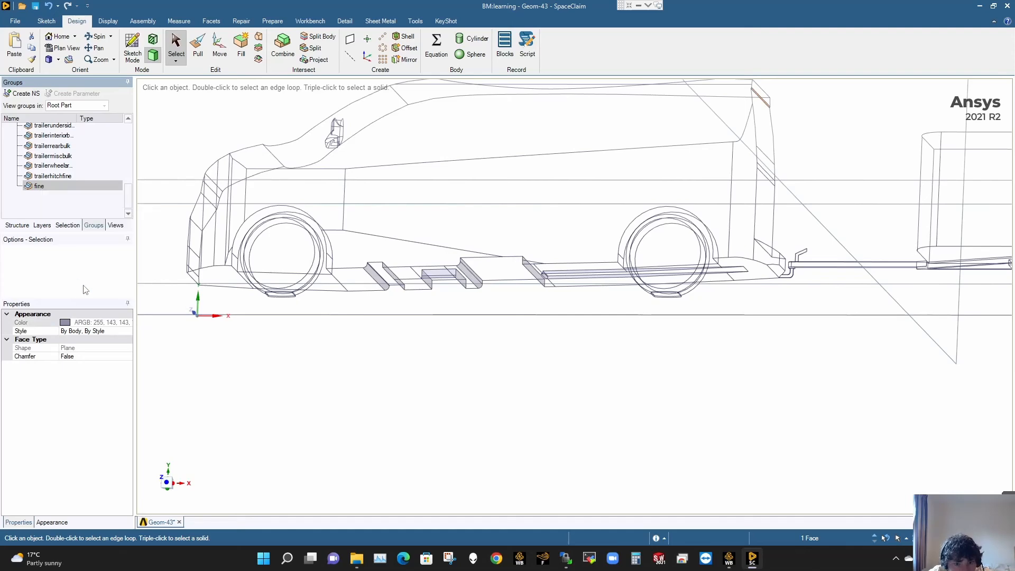
click(620, 396)
Step: Select everything visible around the van and trailer to check that it covers the underbody step faces and the fine group's face
scroll(623, 394, down, 5)
drag(400, 186, 936, 491)
scroll(702, 380, up, 4)
scroll(703, 381, up, 1)
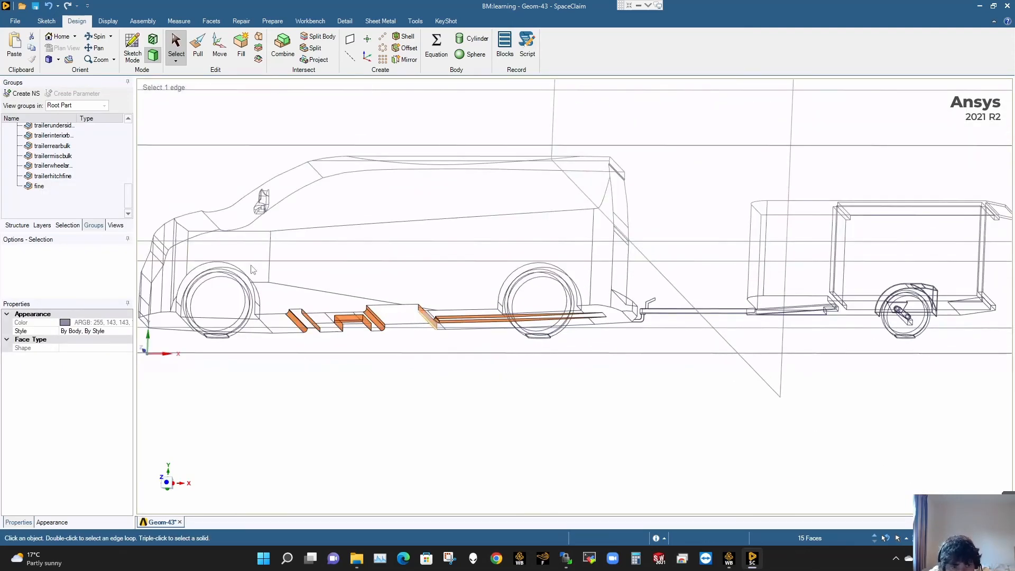
click(376, 441)
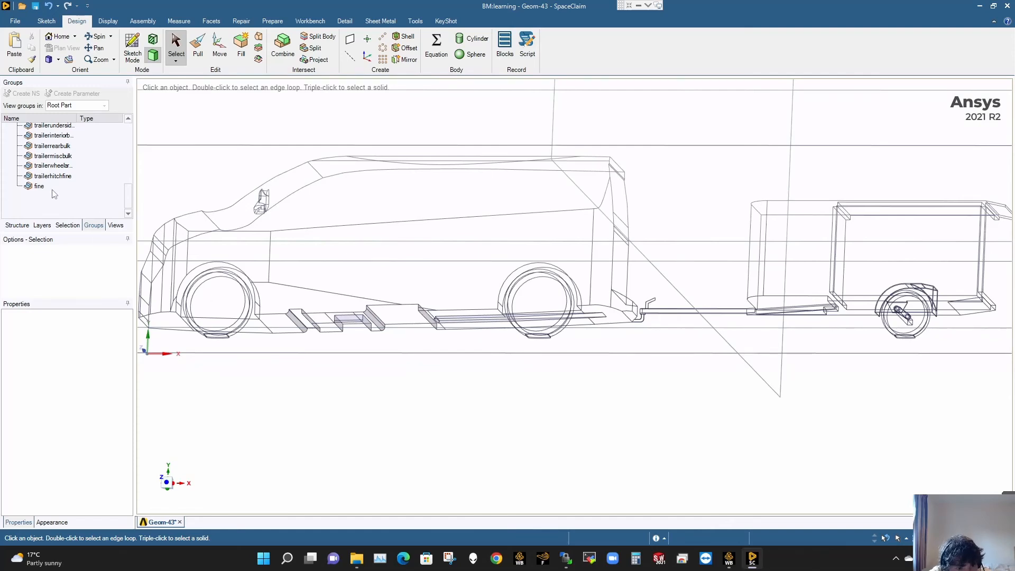
Step: Try to add the visible underbody step faces to a selection started from the fine group
scroll(205, 183, down, 3)
click(39, 185)
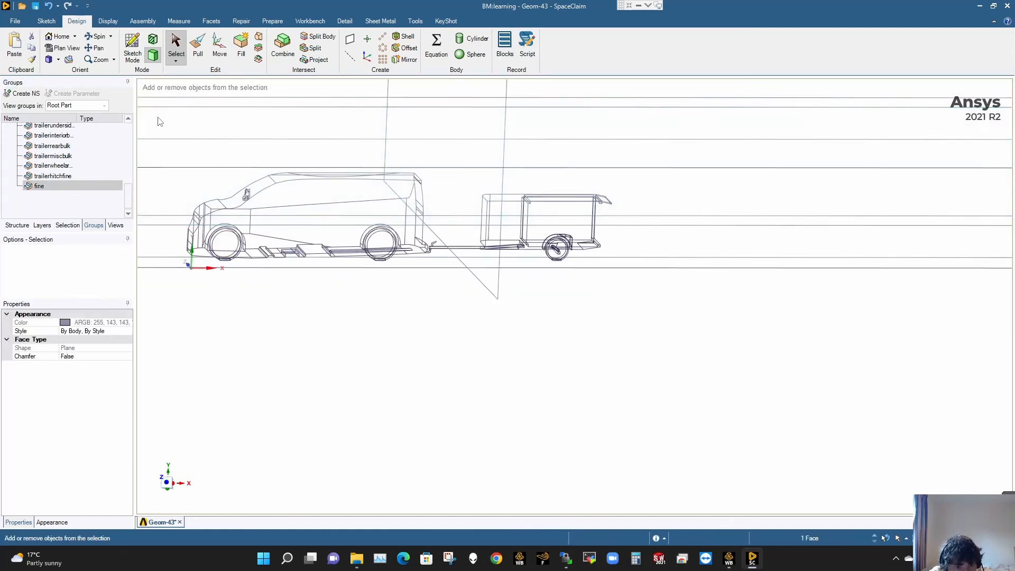
ctrl+drag(158, 117, 698, 342)
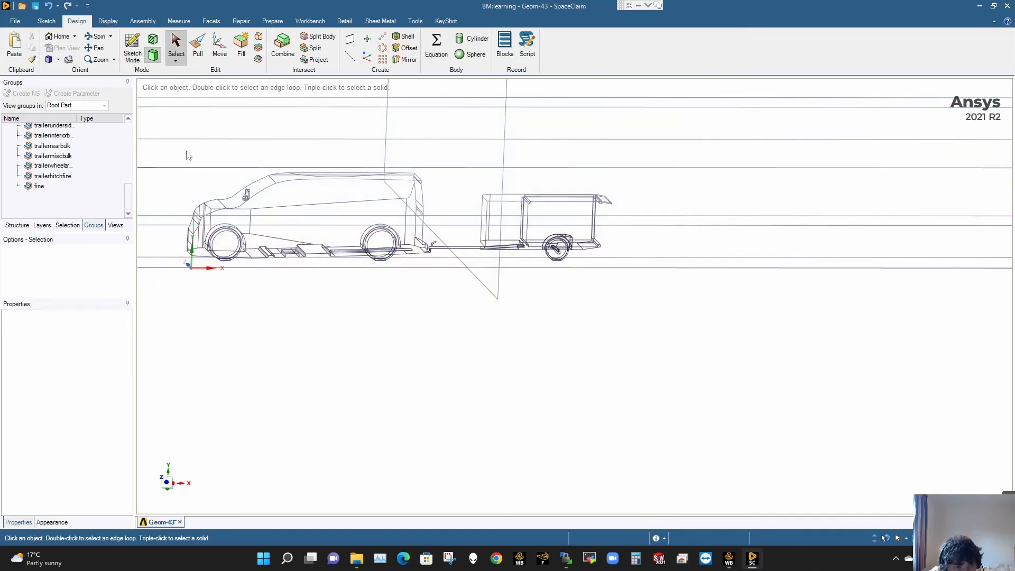
drag(162, 120, 782, 348)
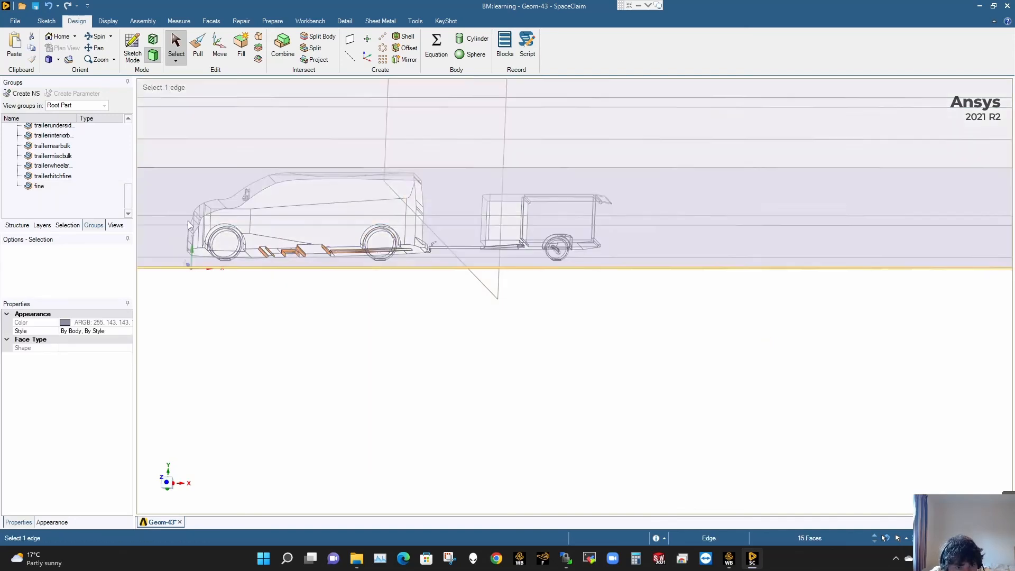
click(258, 307)
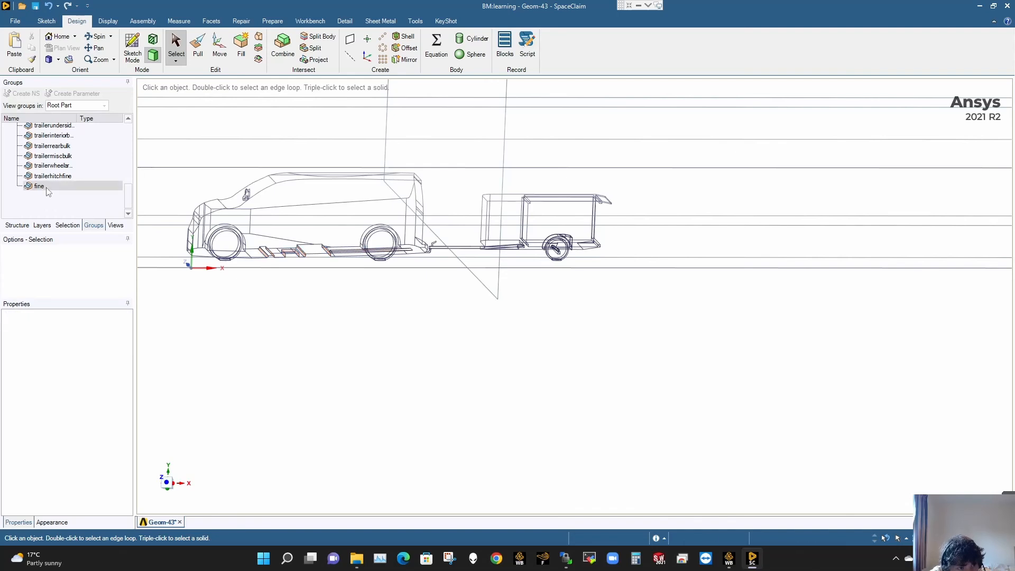
Step: Create a named selection called 2 from all the visible van faces, including the underbody step faces
right_click(46, 188)
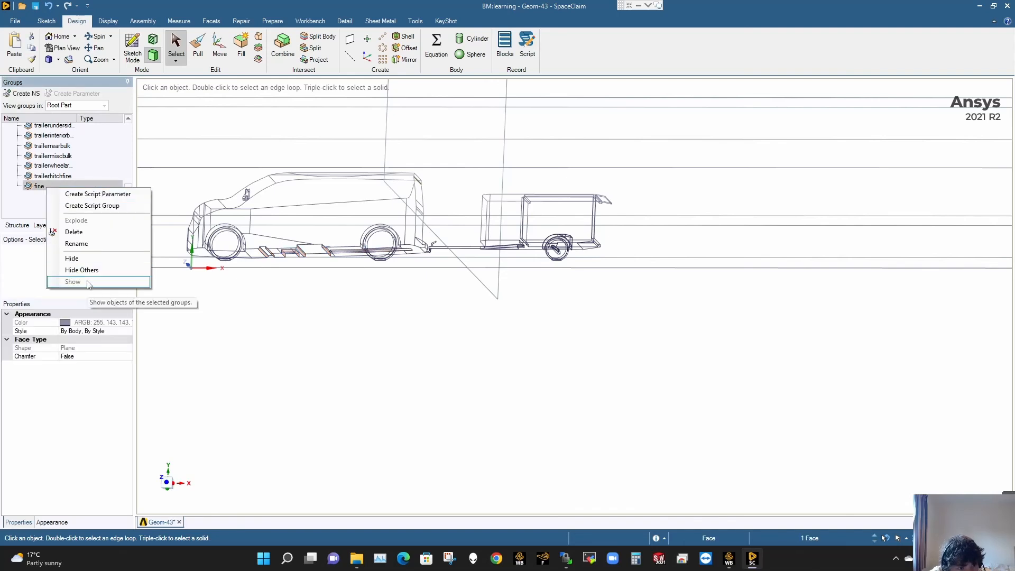
click(251, 249)
drag(166, 117, 720, 396)
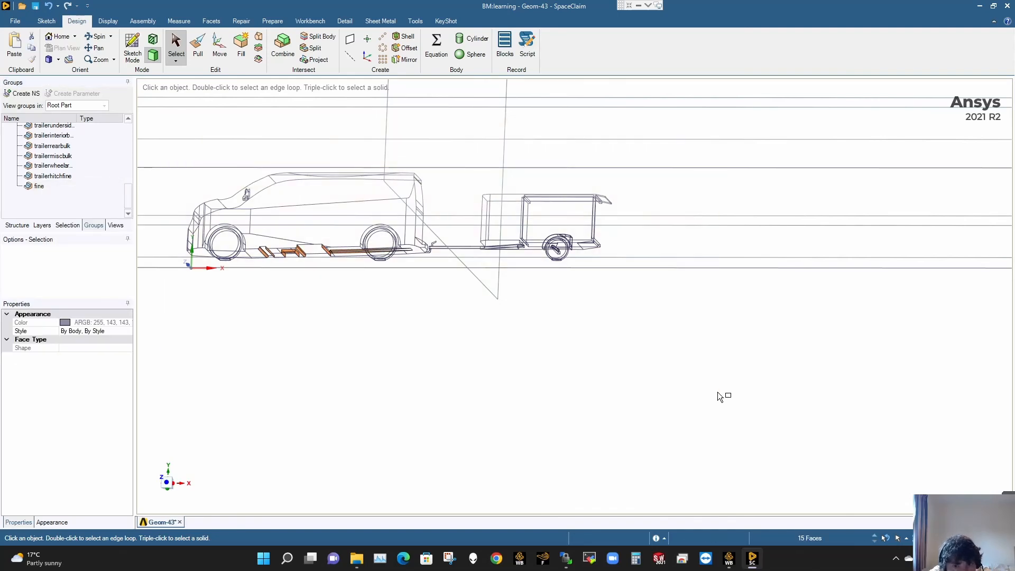
click(22, 94)
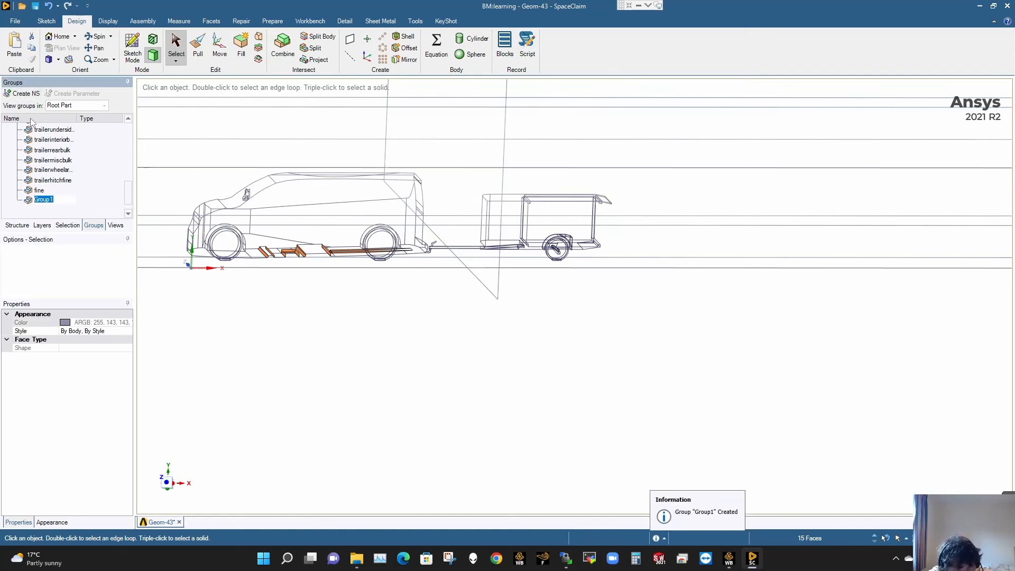
Step: Delete the old group named fine and rename the group 2 as fine
click(43, 191)
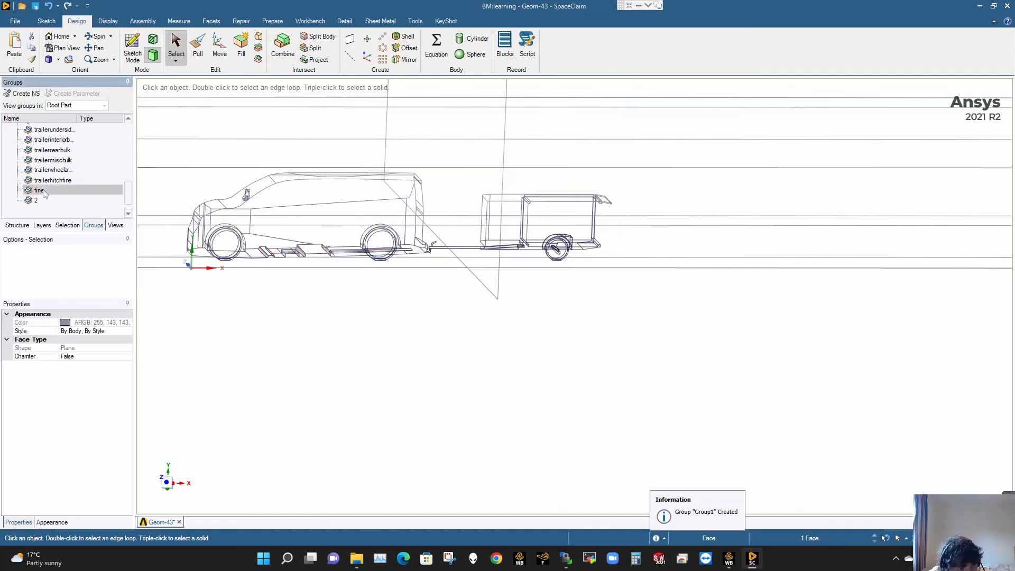
click(42, 209)
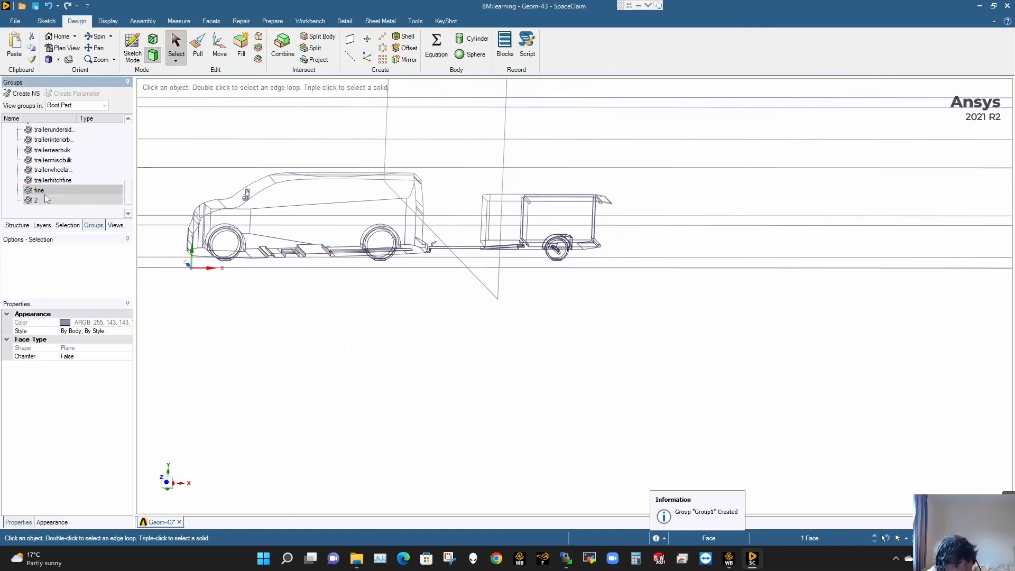
click(43, 200)
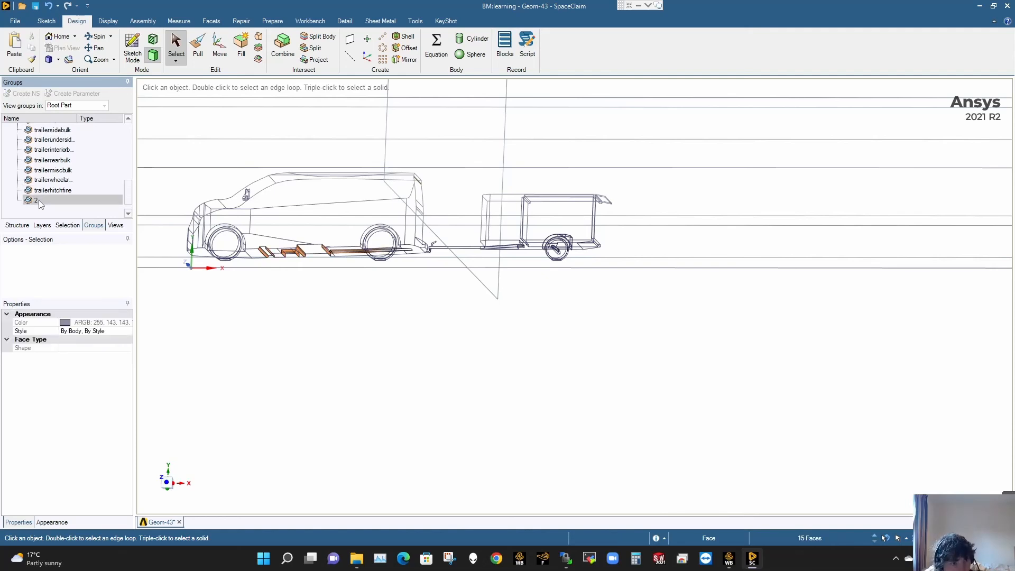
click(39, 201)
click(180, 264)
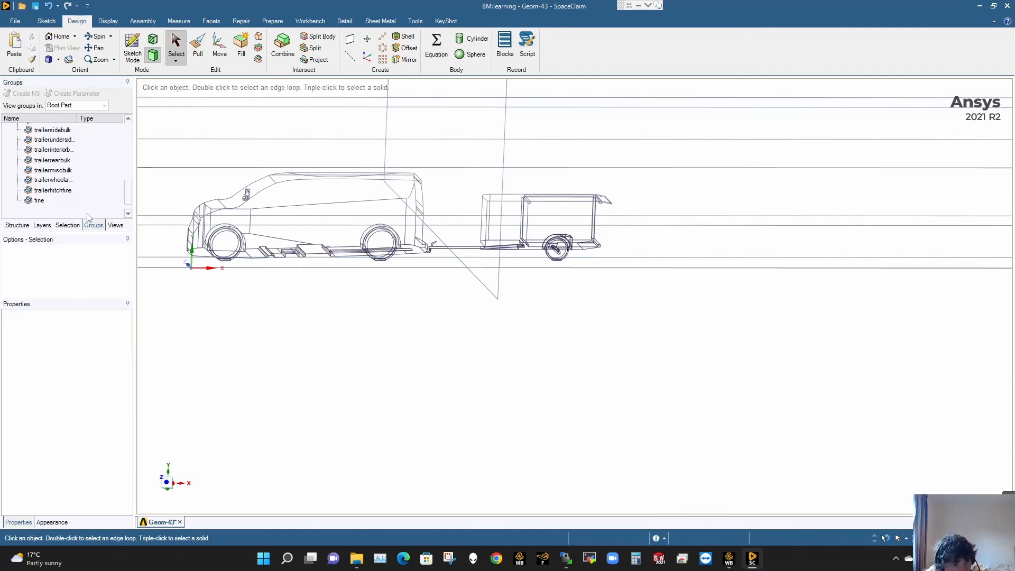
Step: Select the fine group and inspect its faces on the underbody and at the van's upper rear edge
click(64, 198)
scroll(242, 249, up, 5)
scroll(436, 272, up, 2)
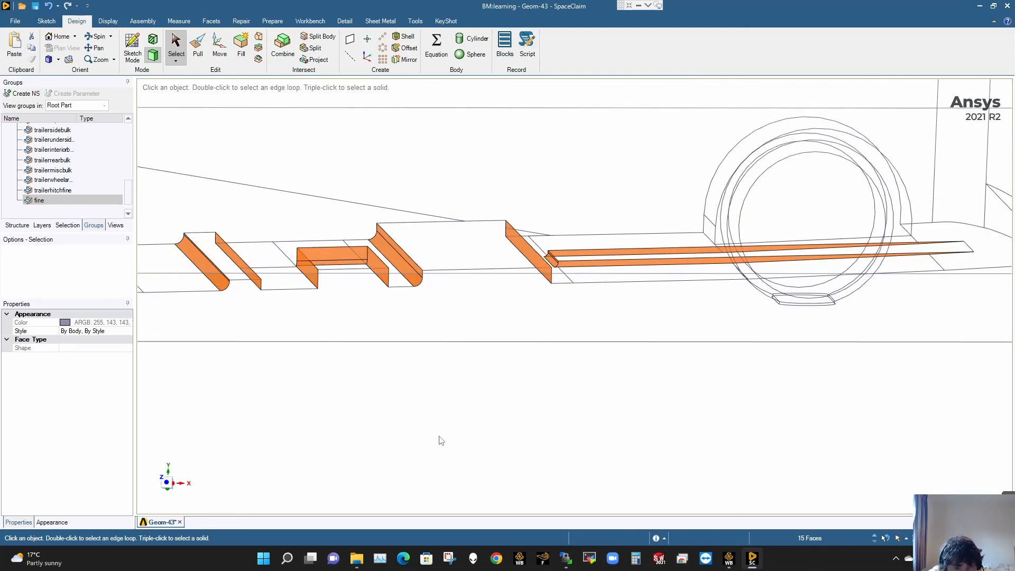
scroll(743, 252, down, 5)
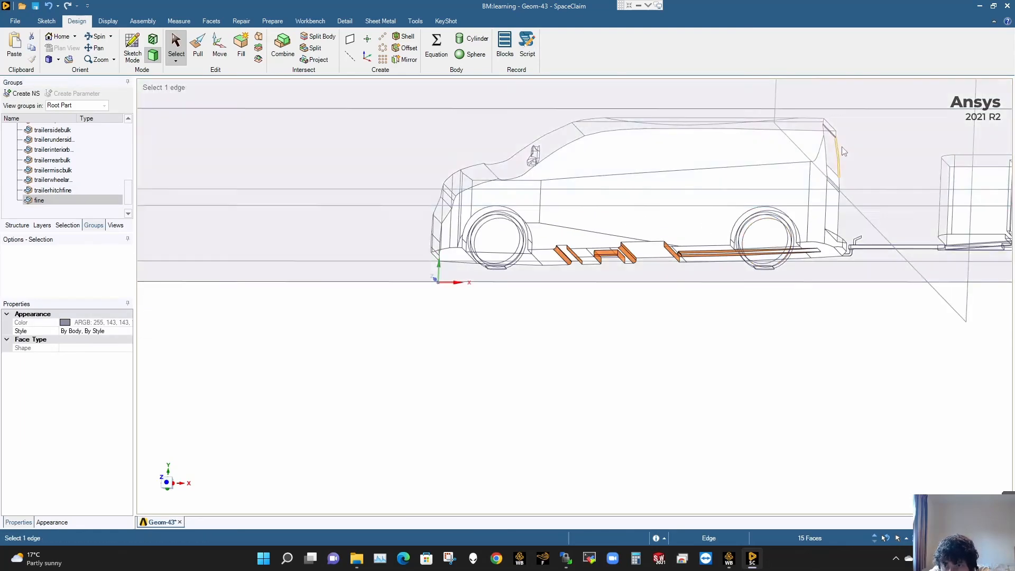
scroll(813, 113, up, 10)
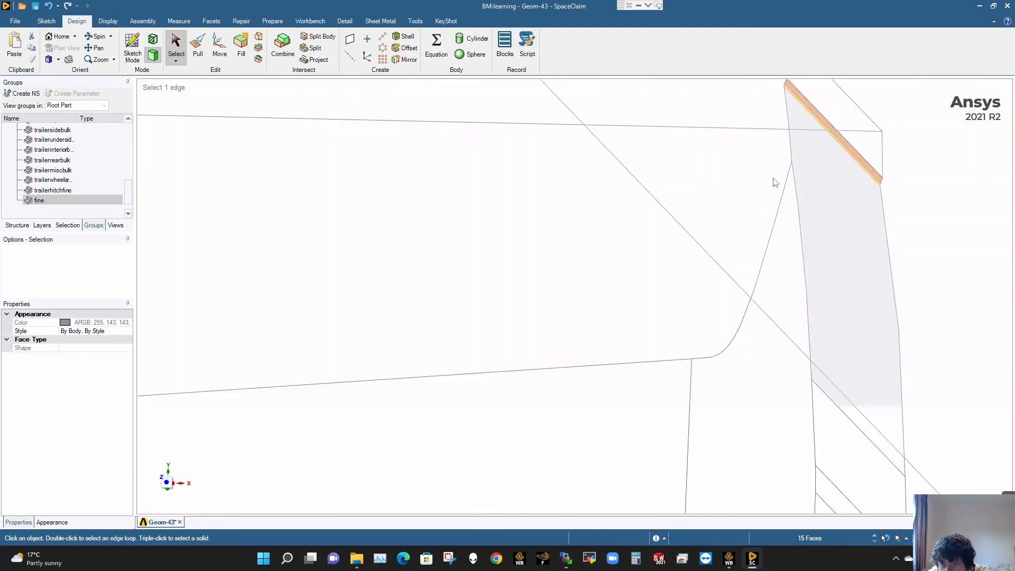
scroll(772, 181, down, 10)
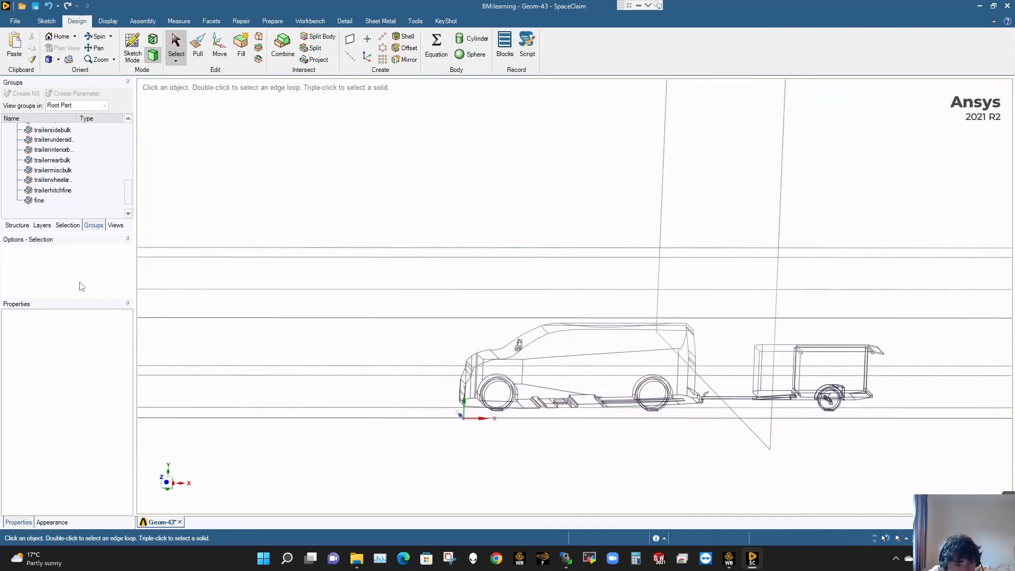
Step: Hide the fine group and select across the whole van and trailer to check for faces outside any named selection
right_click(51, 201)
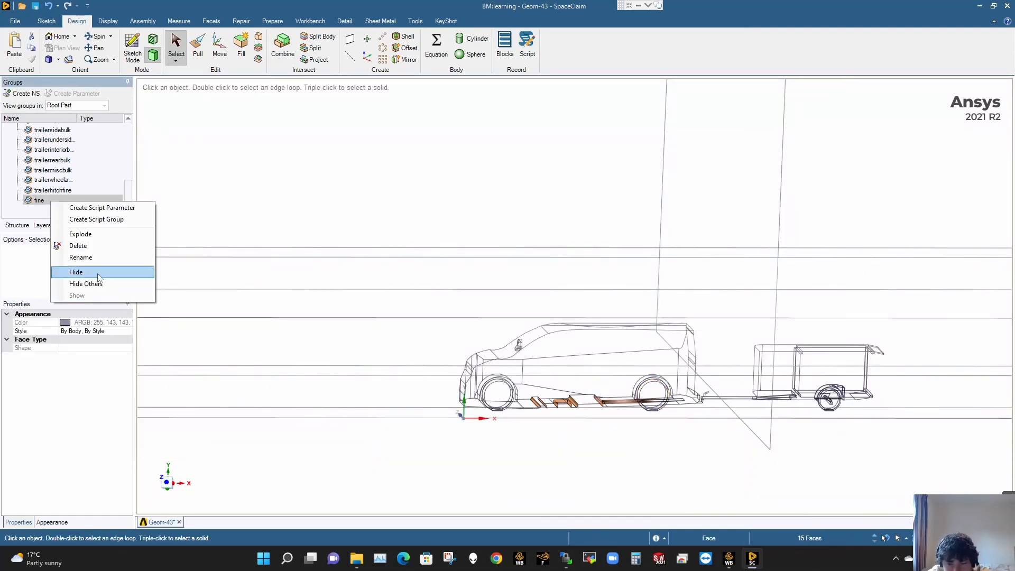
click(186, 317)
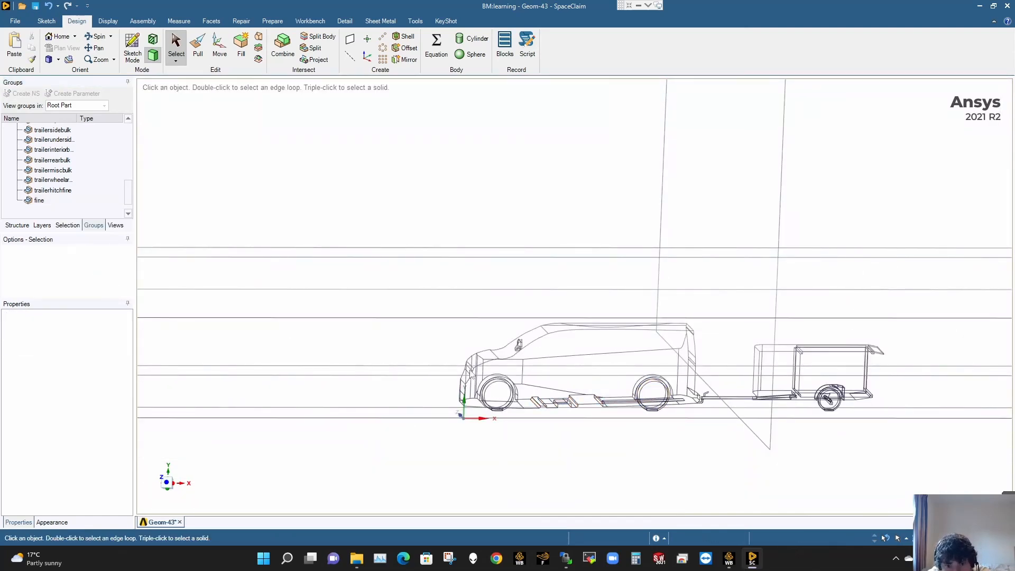
drag(371, 171, 970, 478)
click(953, 464)
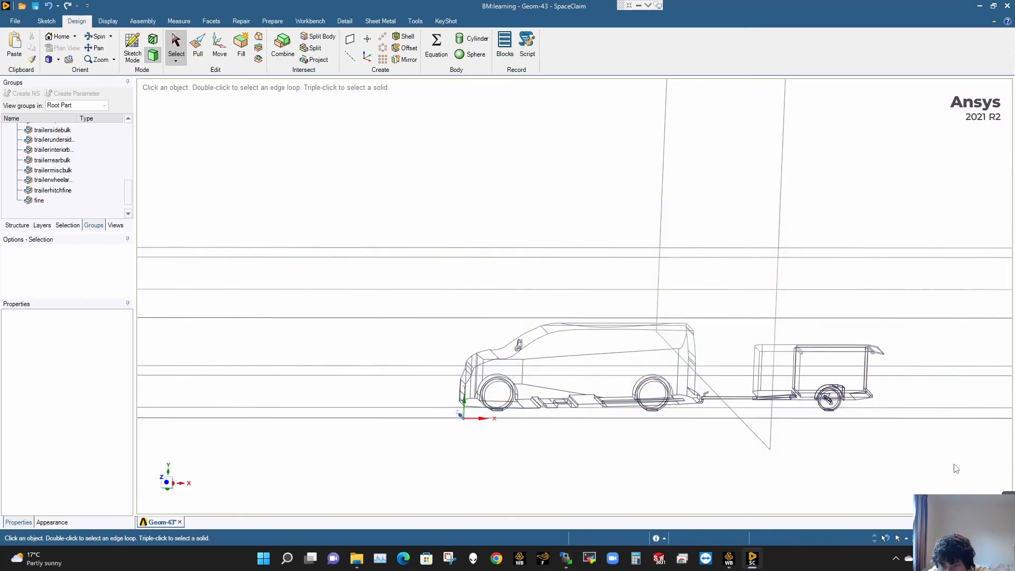
scroll(620, 386, up, 6)
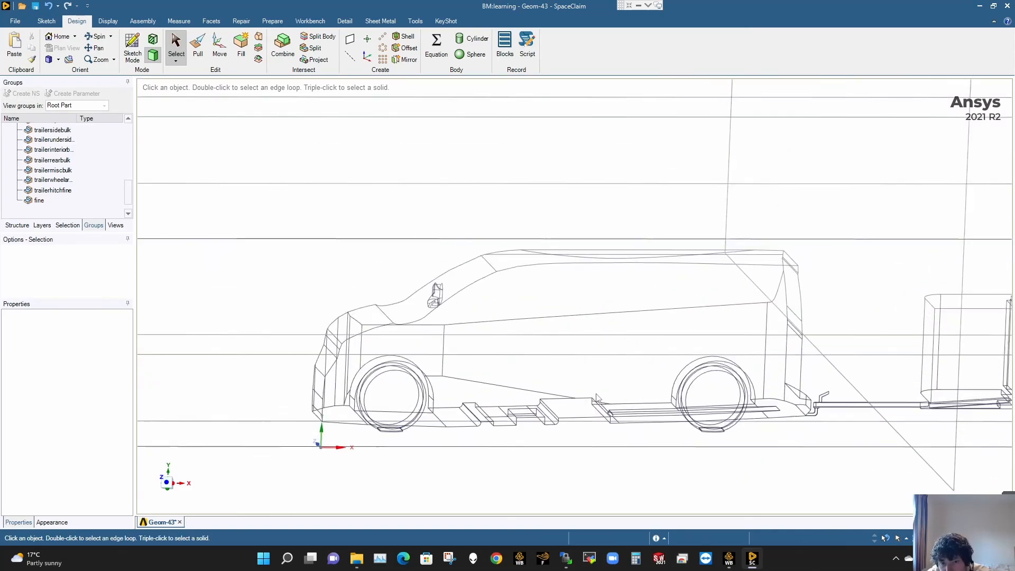
scroll(535, 449, up, 5)
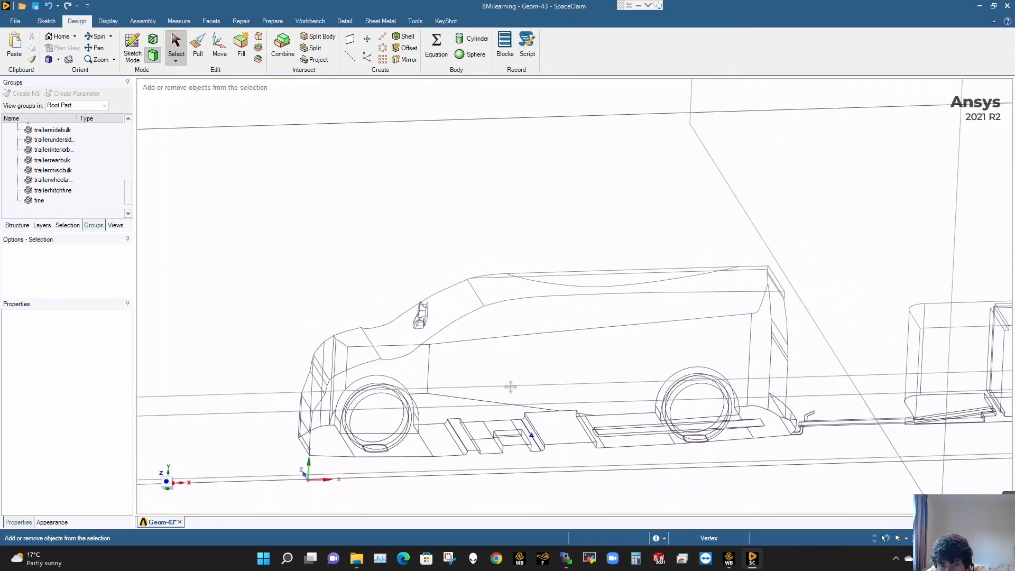